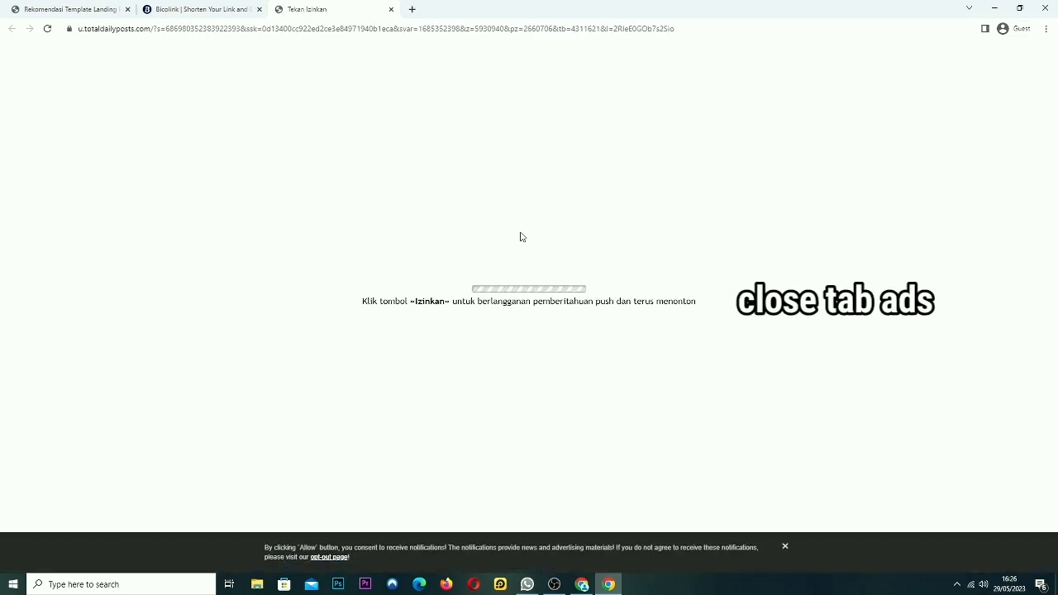
# Close the Bicolink ad tab and continue past the link-ready notice
pyautogui.click(392, 10)
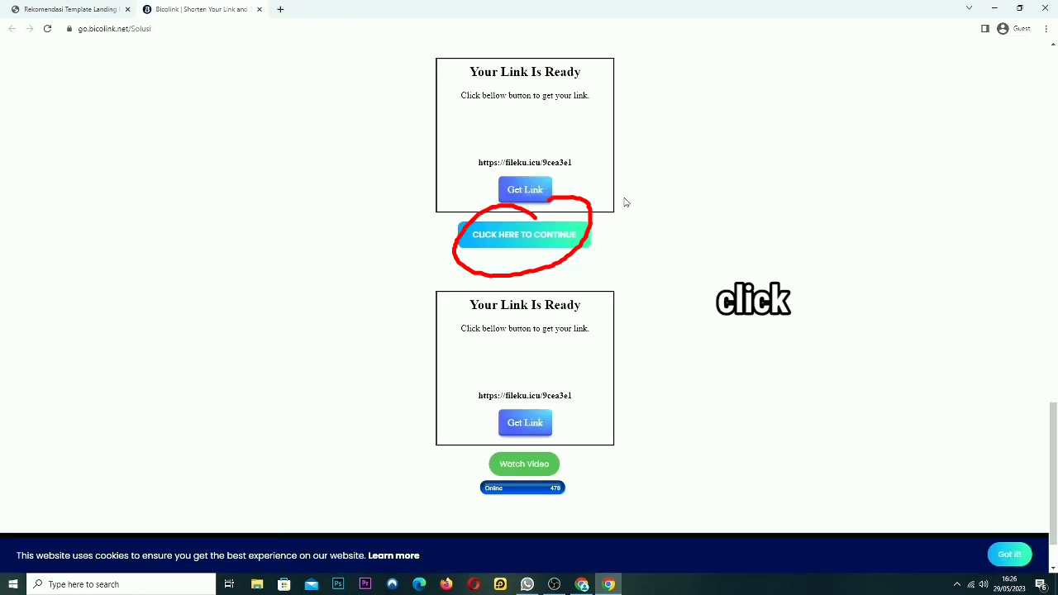
pyautogui.click(541, 237)
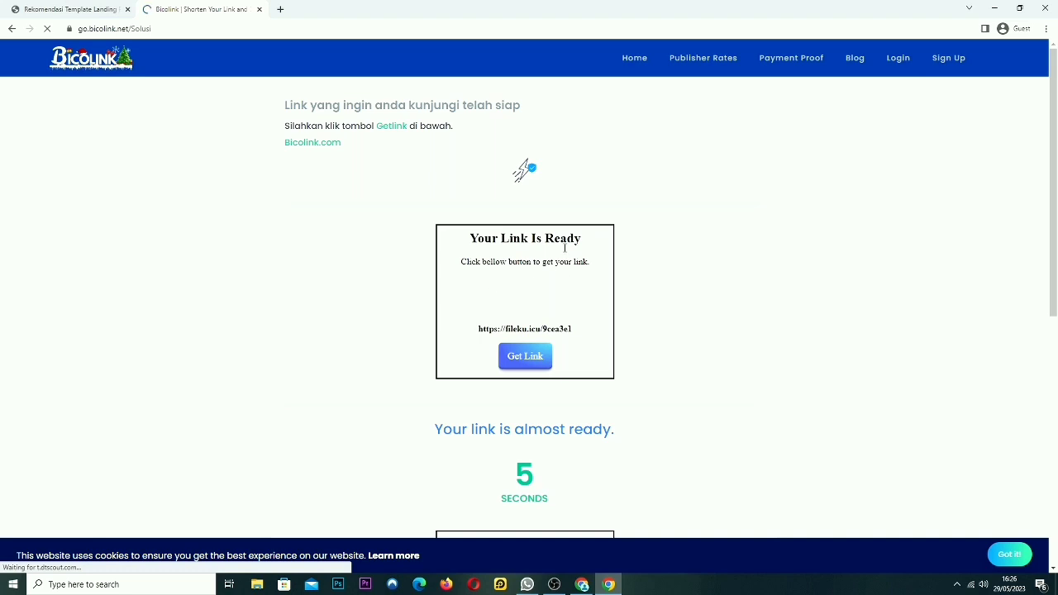
pyautogui.scroll(-2, 588, 455)
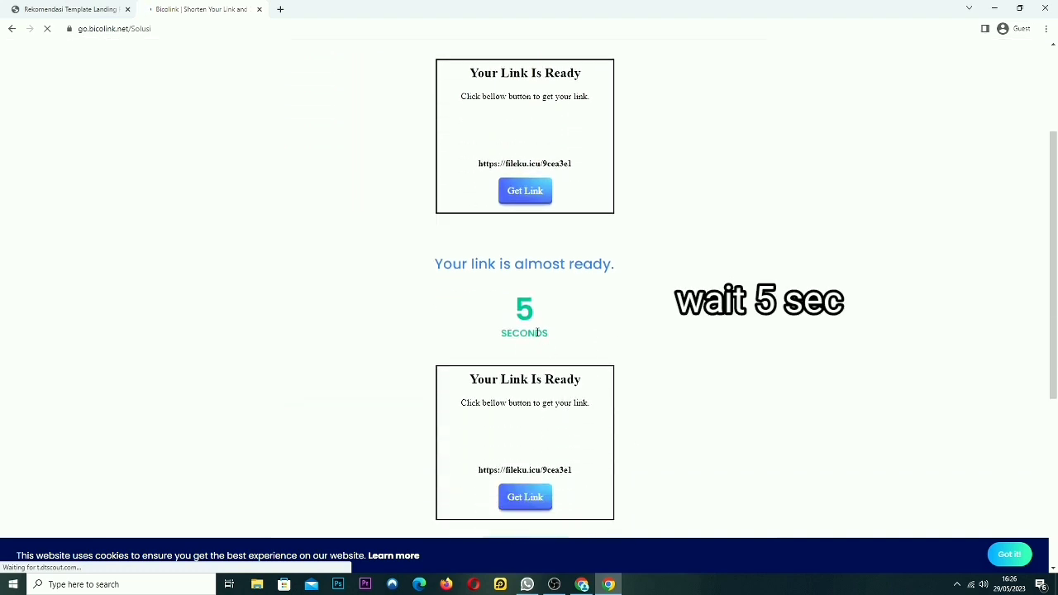
pyautogui.moveTo(615, 272); pyautogui.dragTo(432, 274)
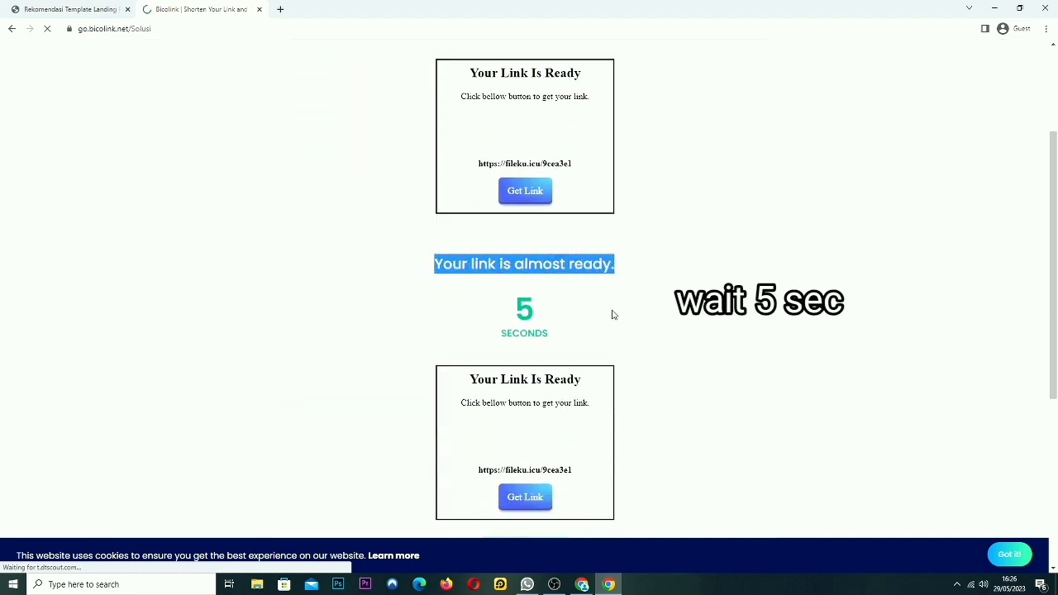
pyautogui.click(614, 315)
pyautogui.scroll(-3, 698, 392)
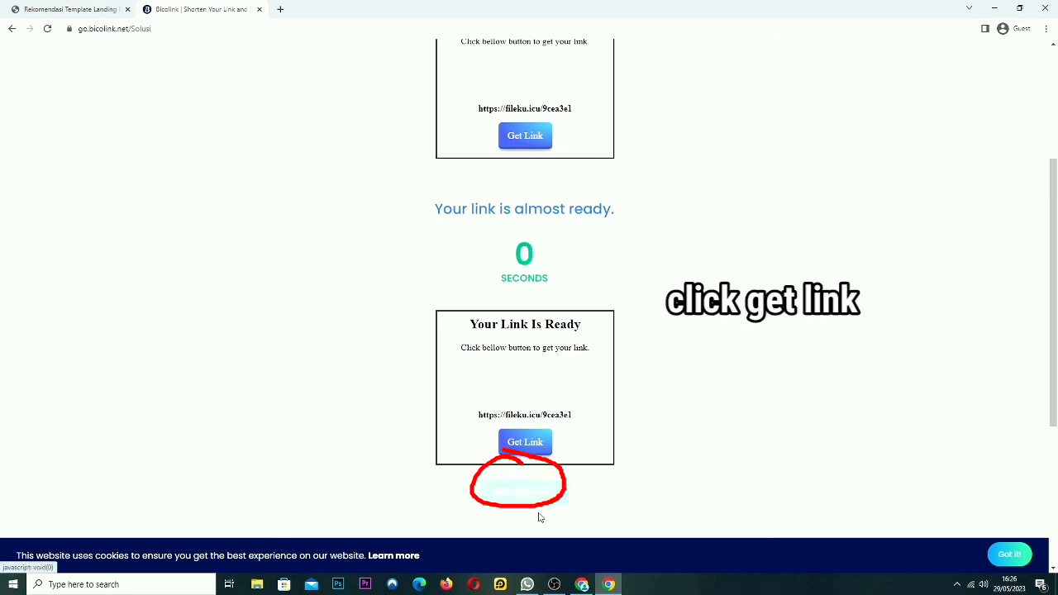
# After the countdown, get the final link, dismissing the pop-up ad, to reach RDP.txt
pyautogui.click(501, 494)
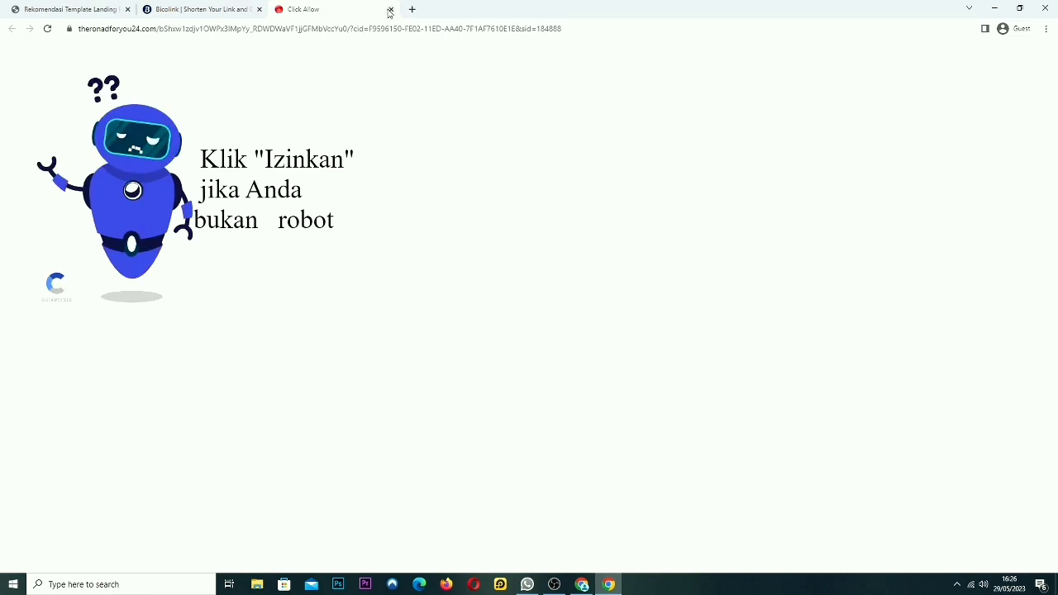
pyautogui.click(390, 10)
pyautogui.click(524, 494)
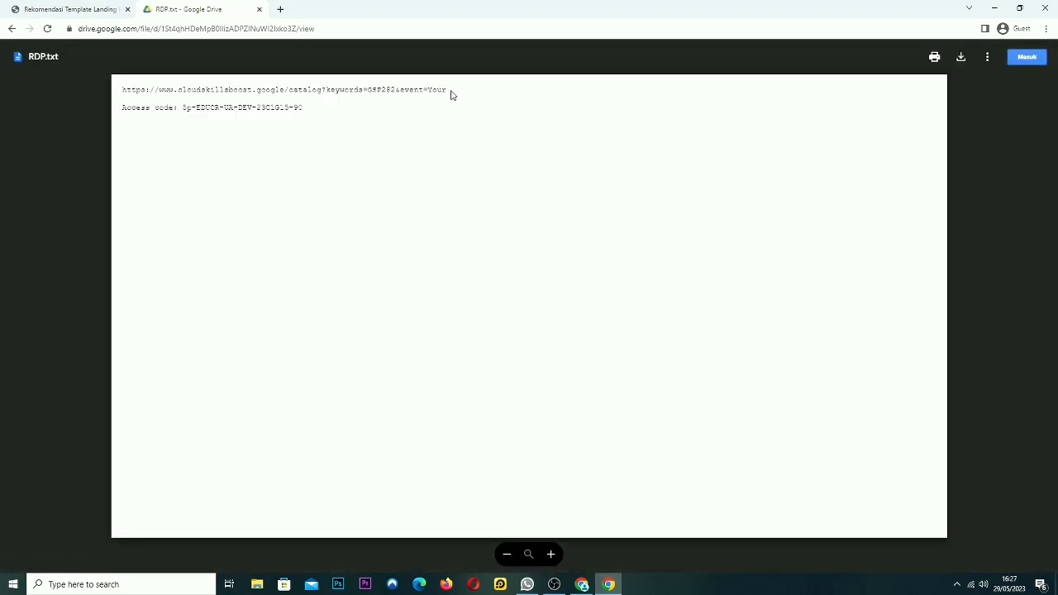
# Copy the catalog URL from RDP.txt and load it in a new browser tab
pyautogui.moveTo(449, 91); pyautogui.dragTo(121, 93)
pyautogui.hotkey('ctrl', 'c')
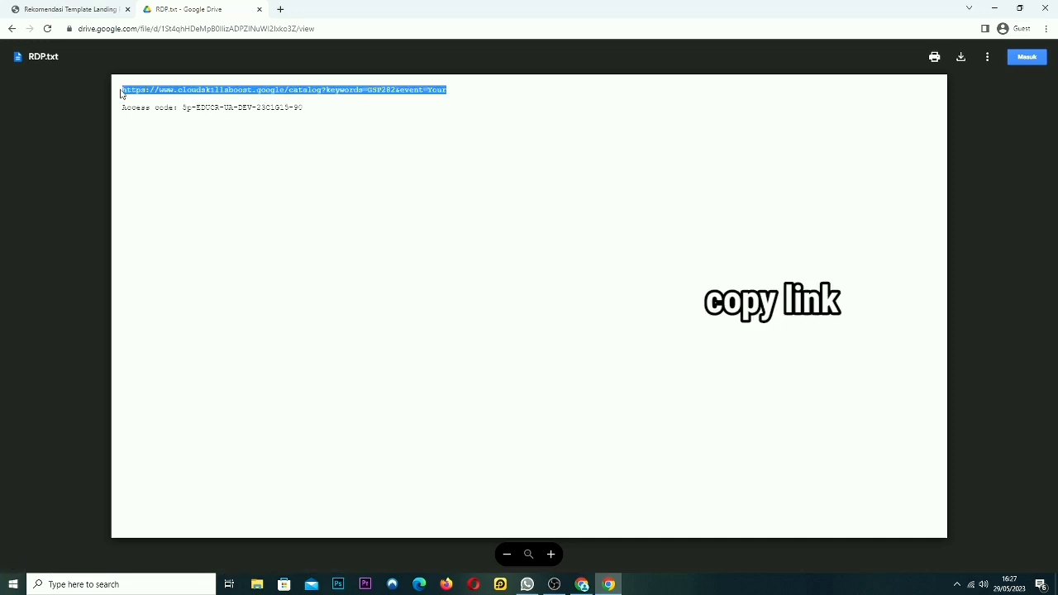
pyautogui.click(280, 9)
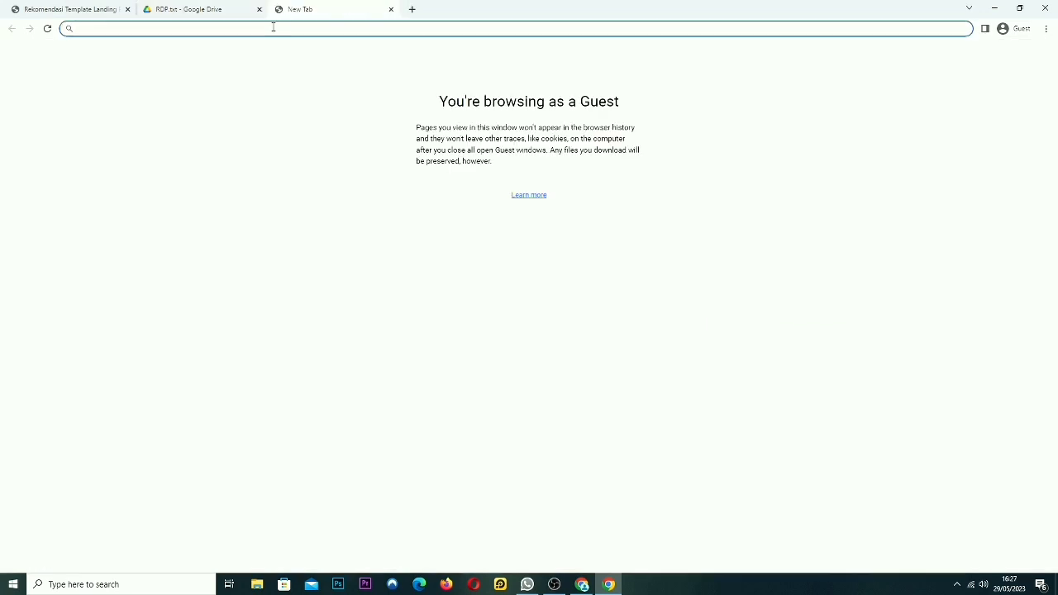
pyautogui.hotkey('ctrl', 'v')
pyautogui.press('Return')
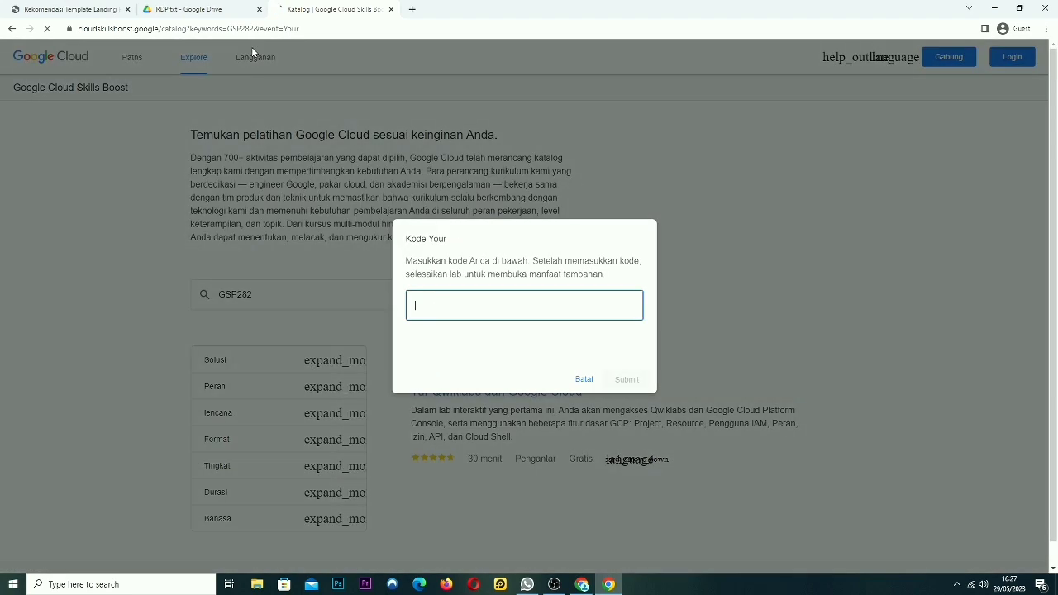
# Paste the RDP.txt access code into the Kode Your field, tick 'Saya bukan robot', and submit
pyautogui.moveTo(451, 246); pyautogui.dragTo(400, 242)
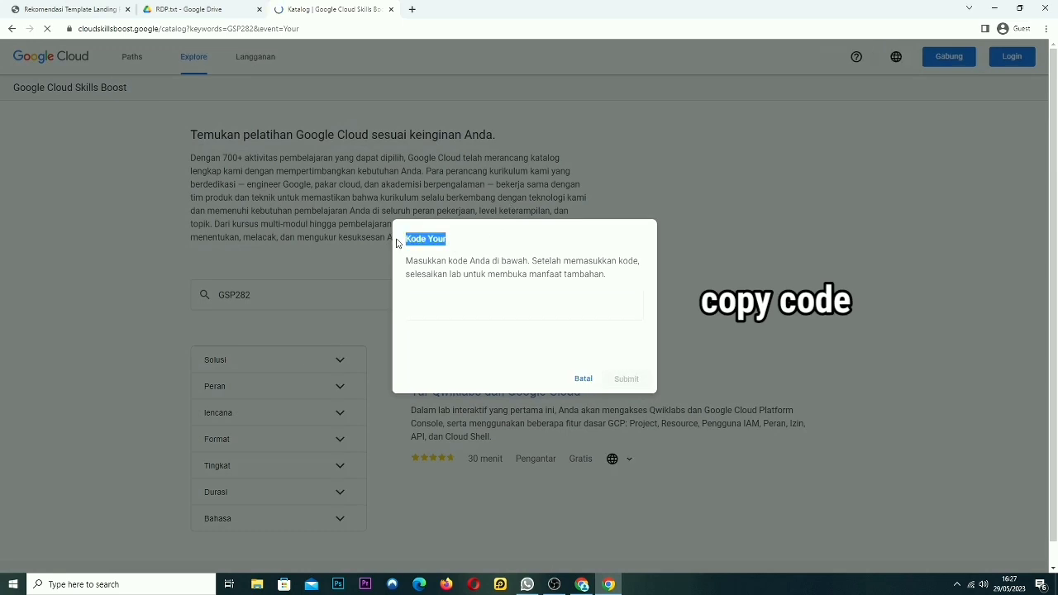
pyautogui.click(205, 9)
pyautogui.moveTo(302, 108); pyautogui.dragTo(184, 110)
pyautogui.hotkey('ctrl', 'c')
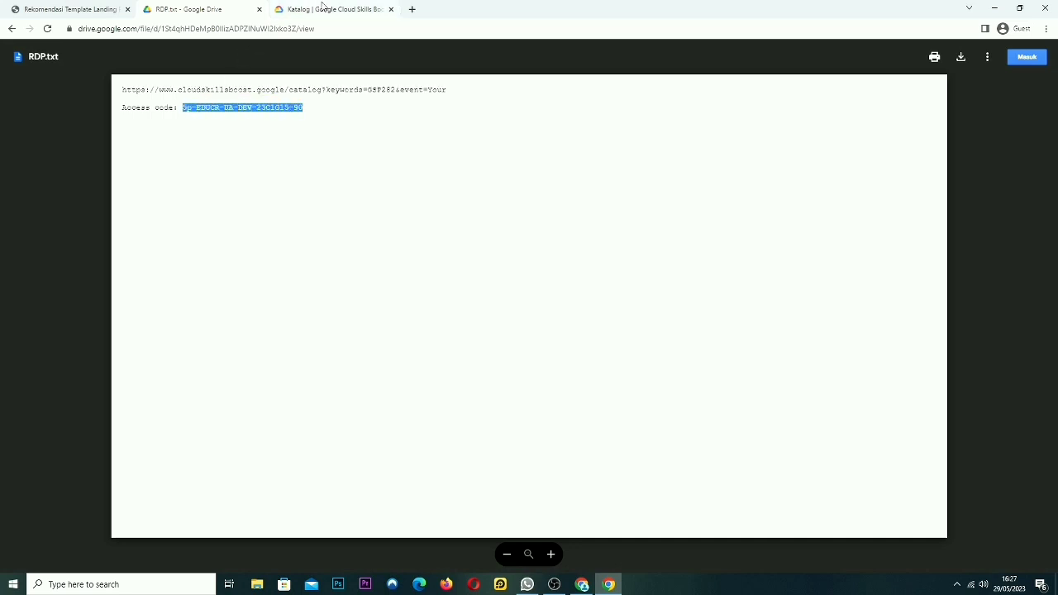
pyautogui.click(319, 9)
pyautogui.click(437, 283)
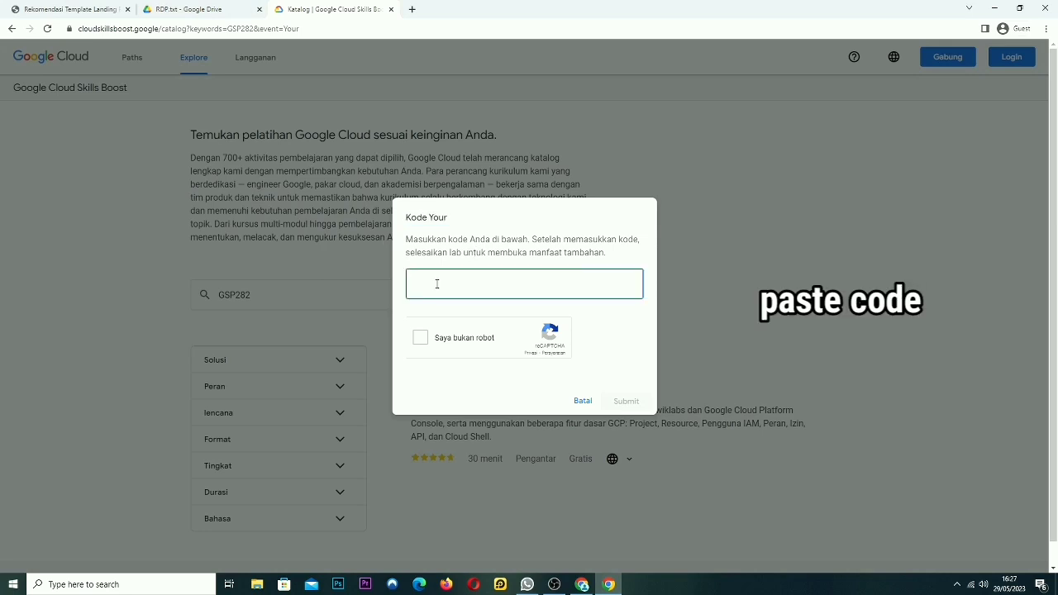
pyautogui.hotkey('ctrl', 'v')
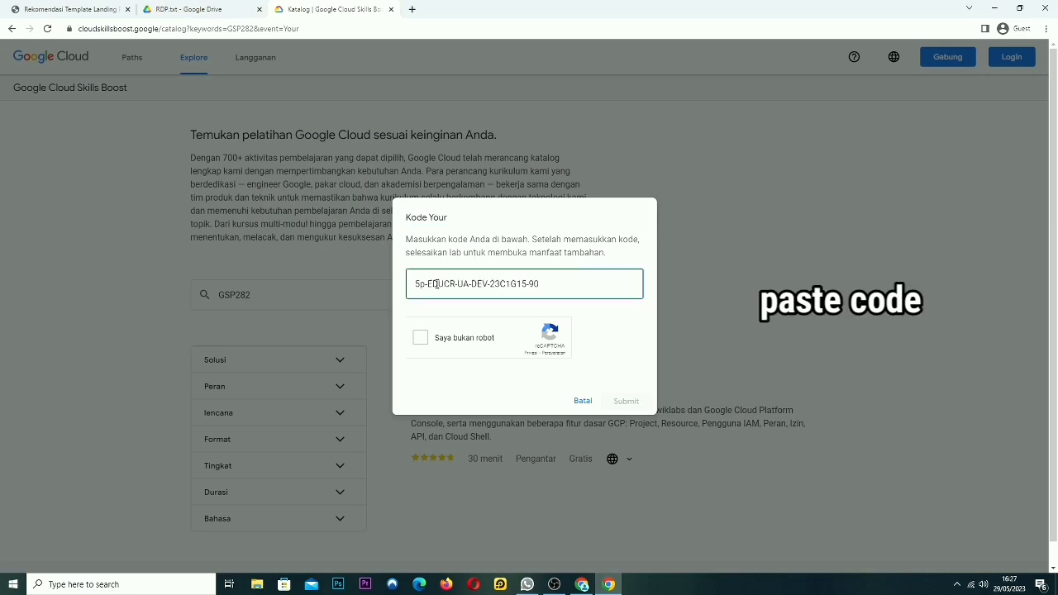
pyautogui.click(420, 338)
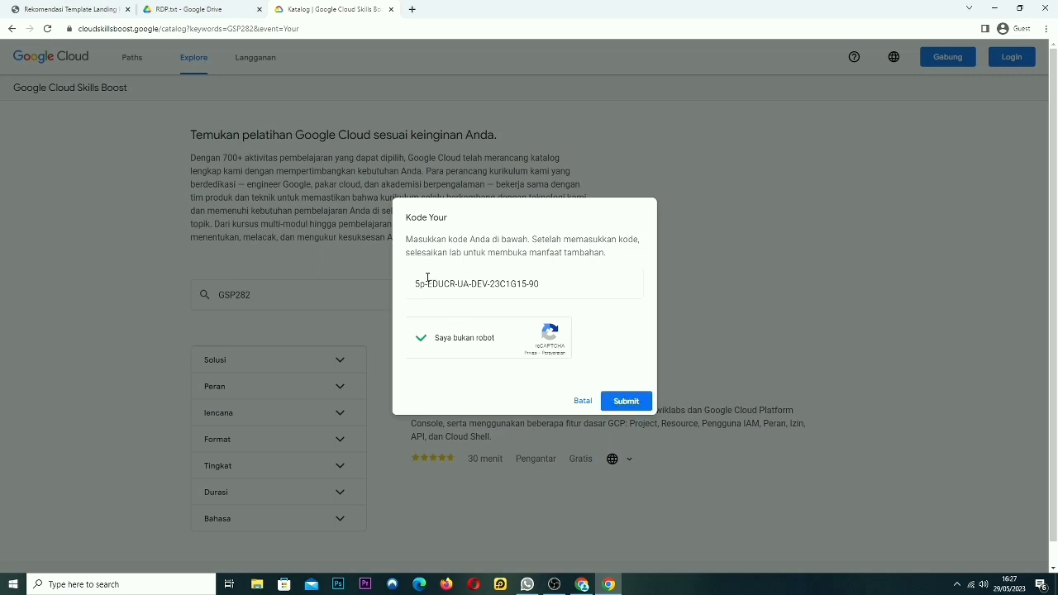
pyautogui.click(627, 403)
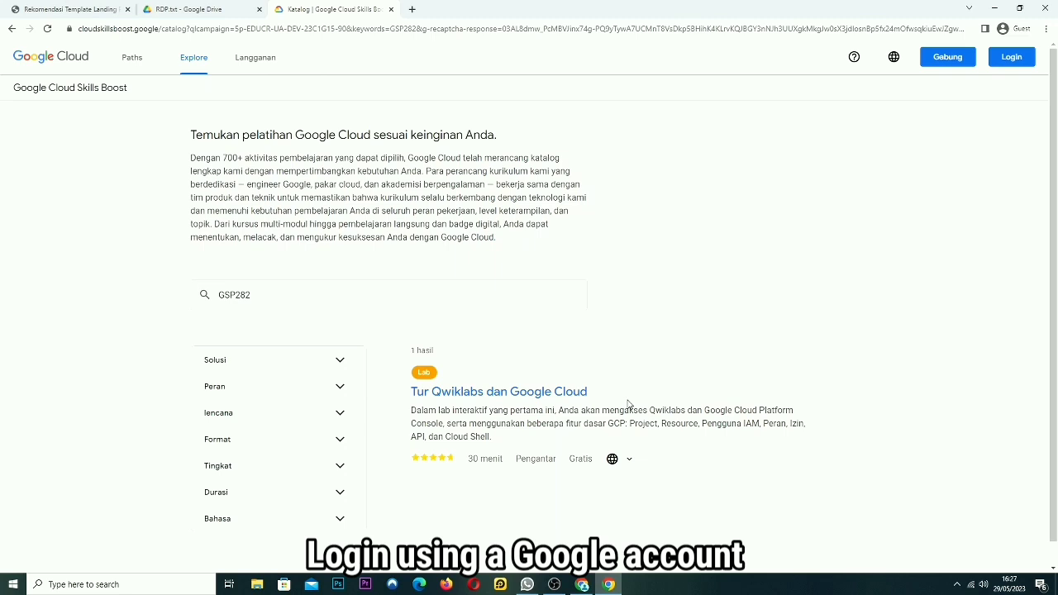
# Log in with the account e-mail and password and dismiss the welcome tour
pyautogui.click(1014, 58)
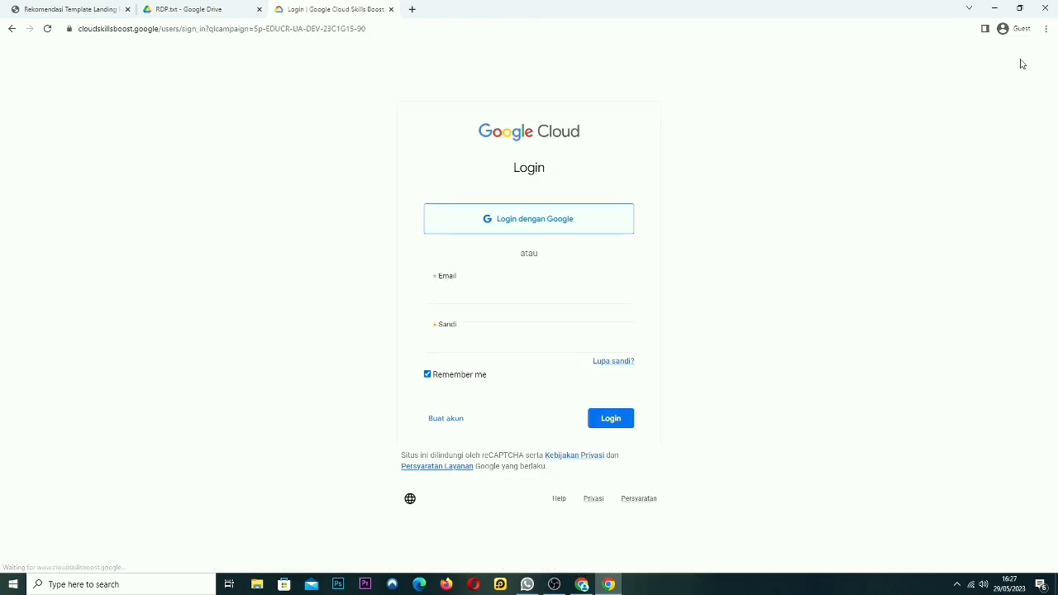
pyautogui.click(484, 299)
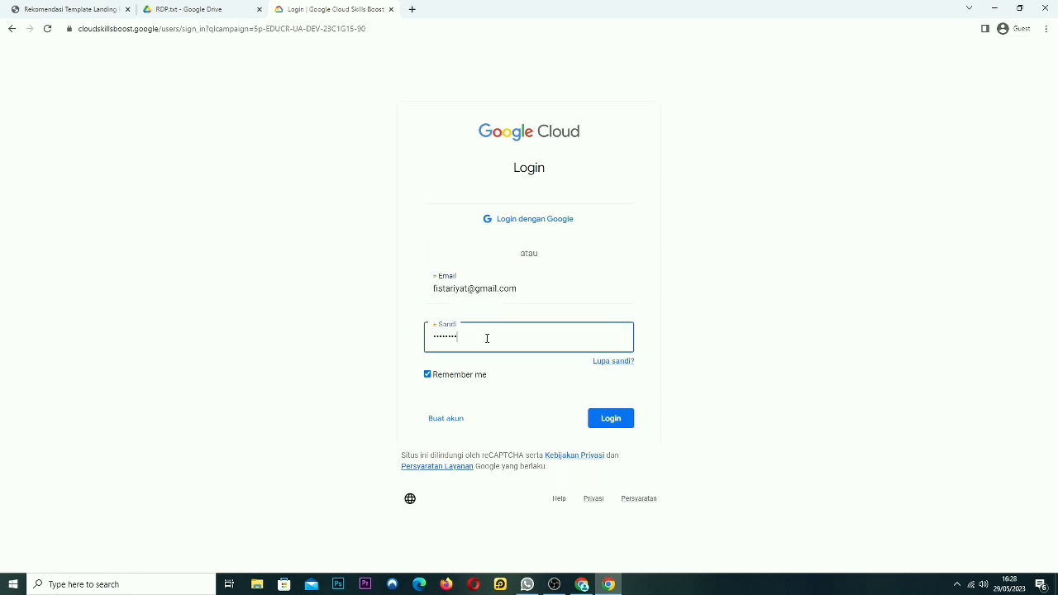
pyautogui.click(616, 419)
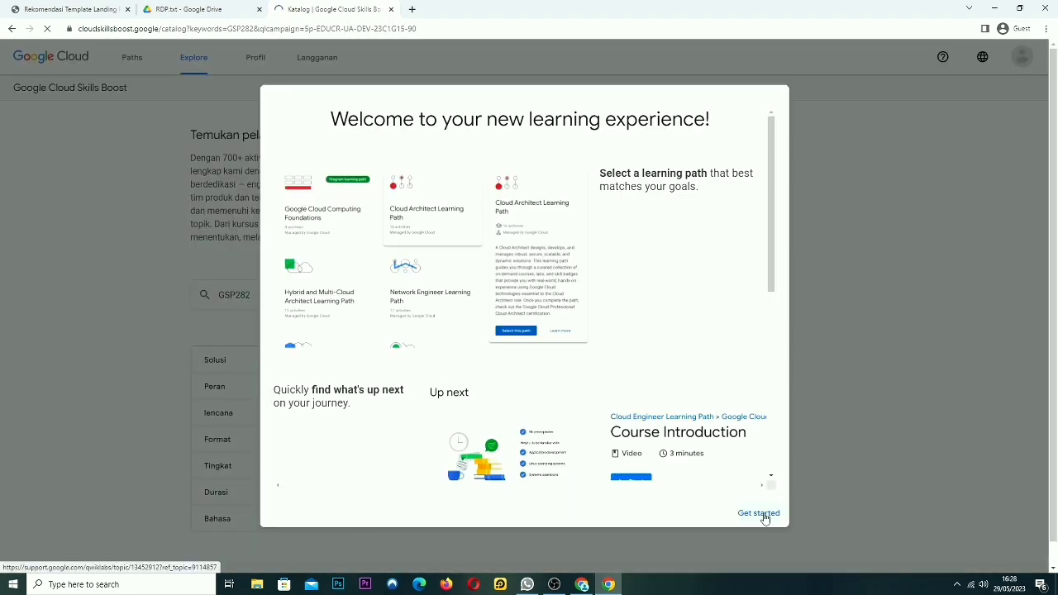
pyautogui.click(759, 513)
# Confirm the 1 Kredit balance in the account panel, then open the Tur Qwiklabs dan Google Cloud lab
pyautogui.click(1022, 58)
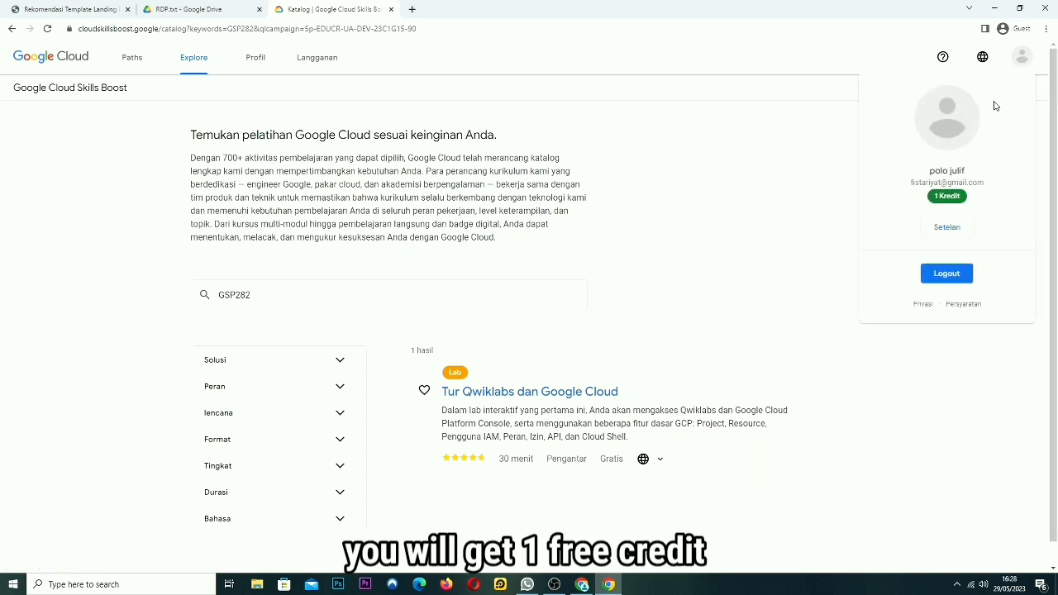
pyautogui.moveTo(980, 203); pyautogui.dragTo(921, 205)
pyautogui.moveTo(986, 184); pyautogui.dragTo(898, 190)
pyautogui.click(971, 195)
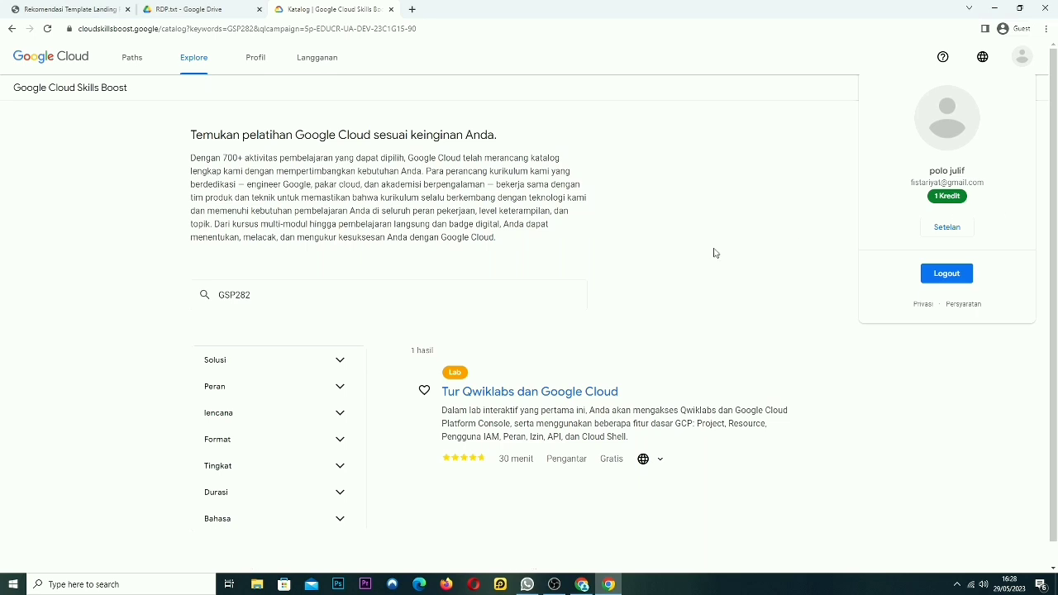
pyautogui.click(663, 366)
pyautogui.click(534, 390)
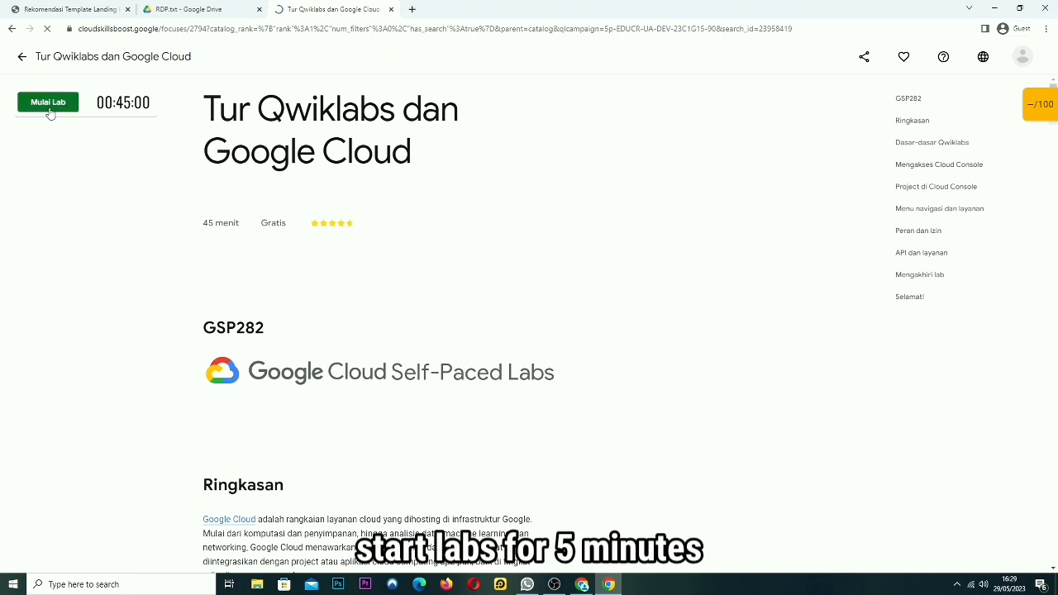
# Start and end the GSP282 lab, skip the rating, and open the 1 Kredit credit details
pyautogui.click(48, 107)
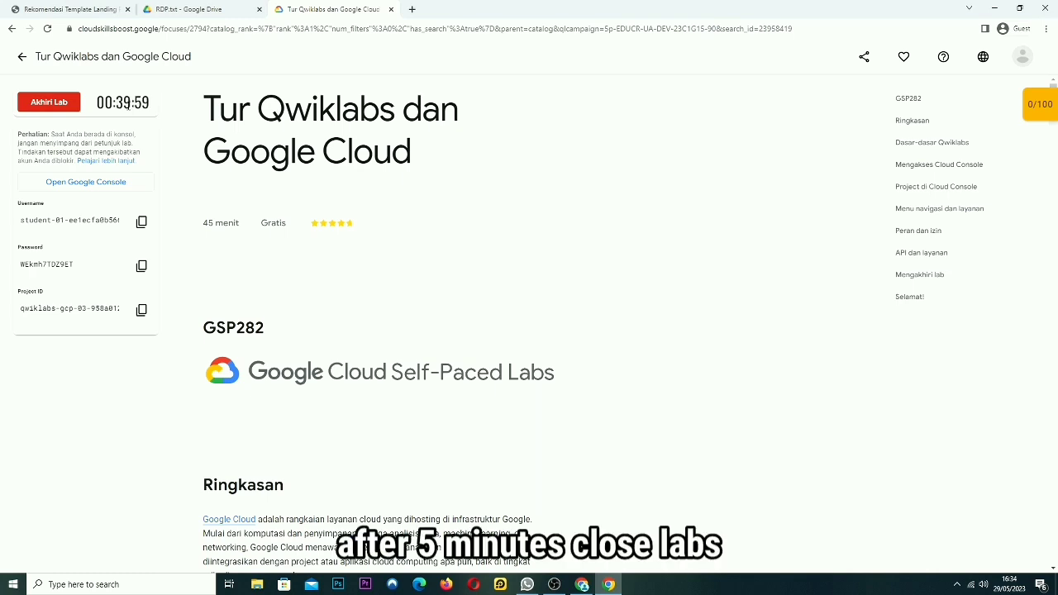
pyautogui.click(60, 105)
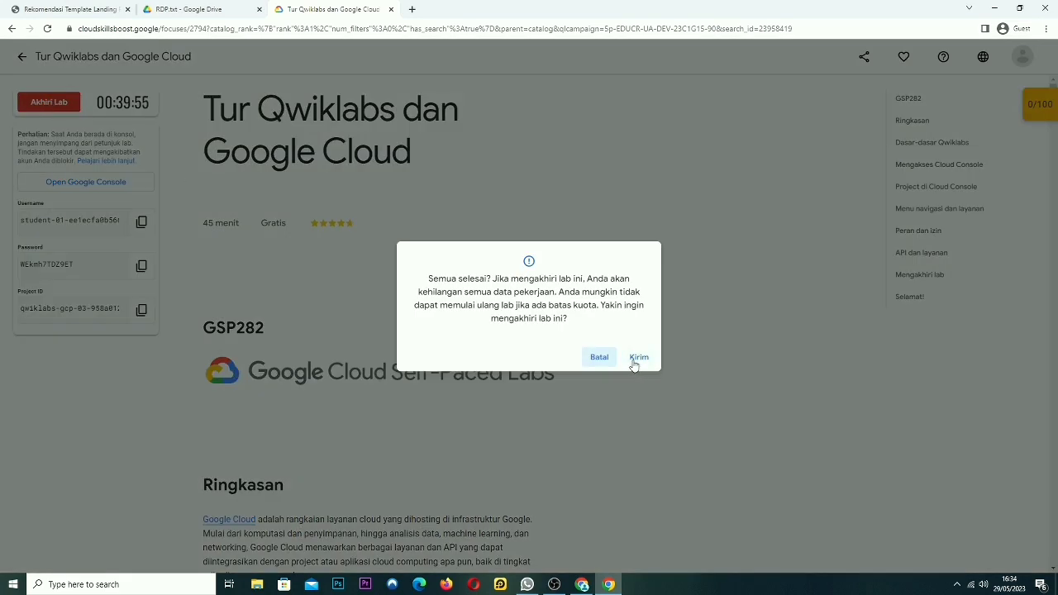
pyautogui.click(637, 360)
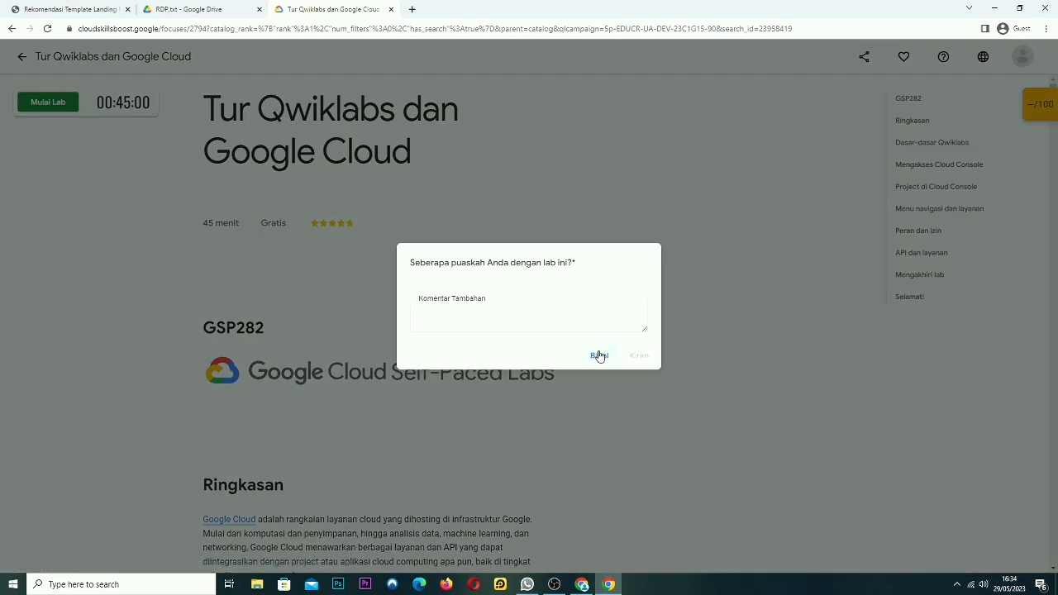
pyautogui.click(600, 355)
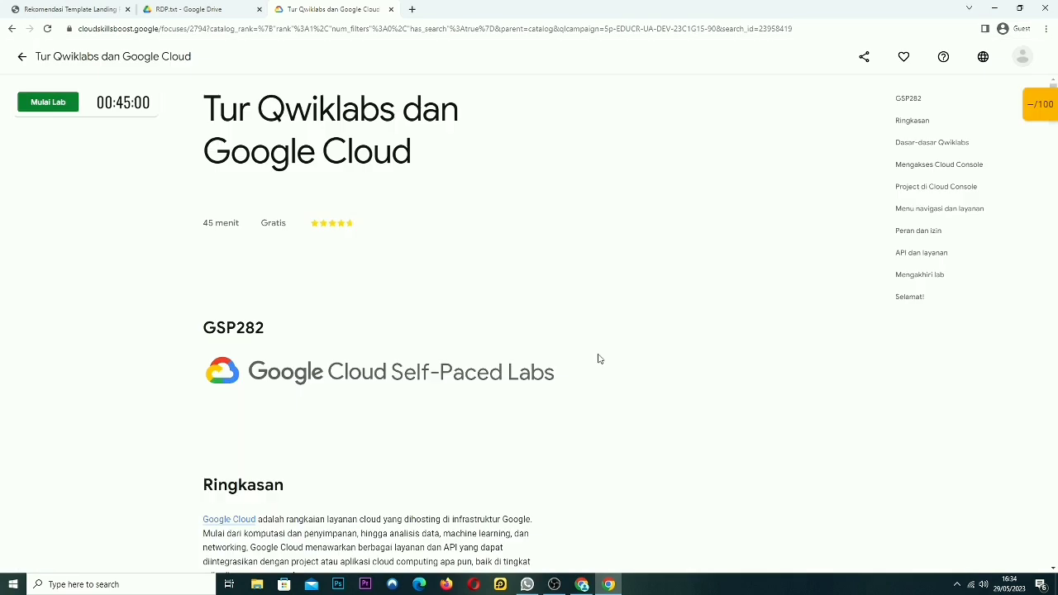
pyautogui.click(1023, 55)
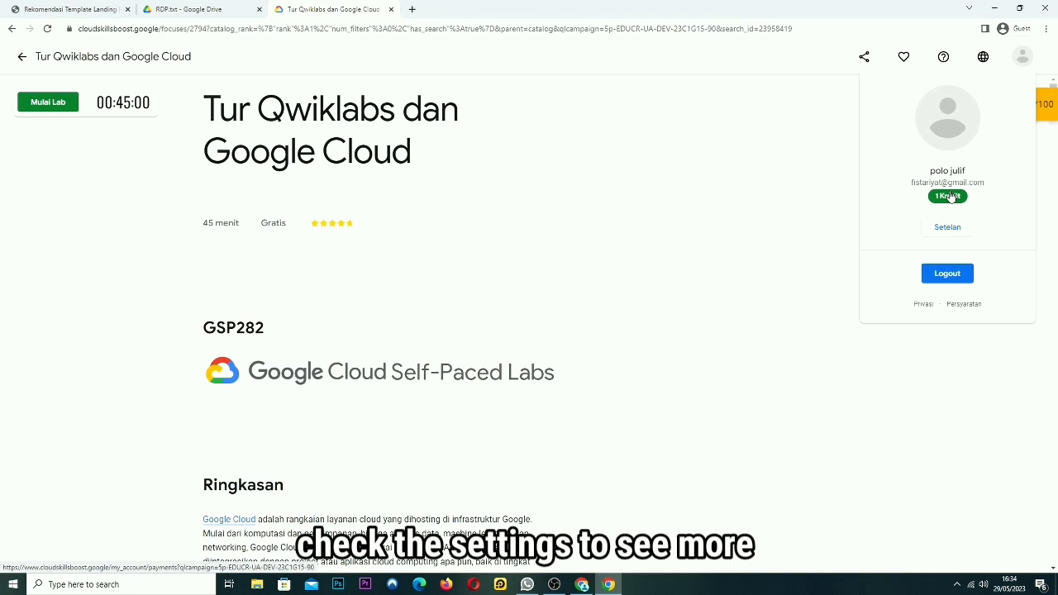
pyautogui.click(954, 199)
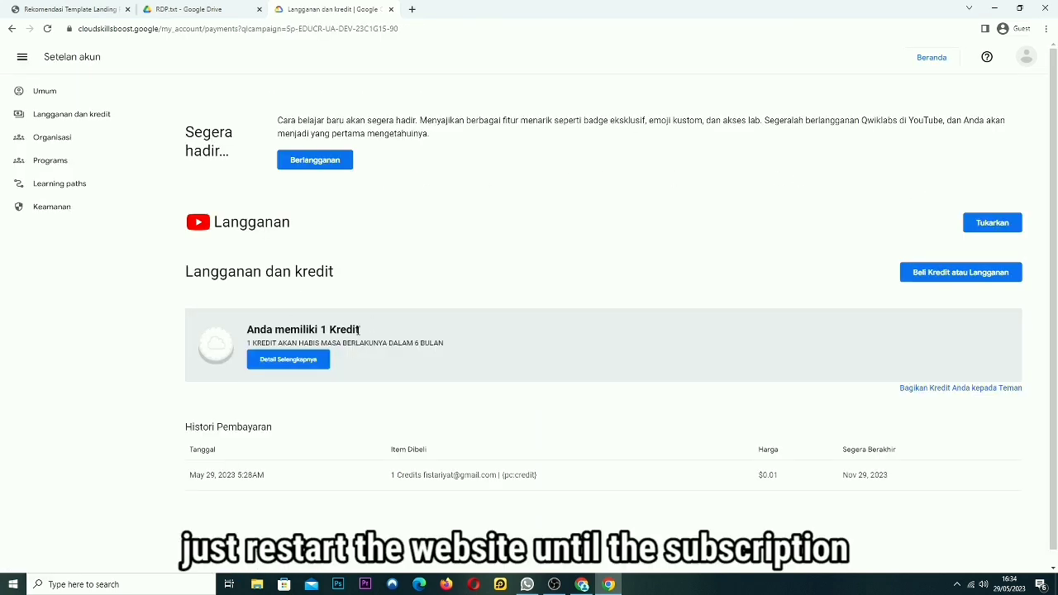
# Reload the credits page and verify the Langganan Bulanan badge in the account panel
pyautogui.moveTo(369, 332); pyautogui.dragTo(246, 330)
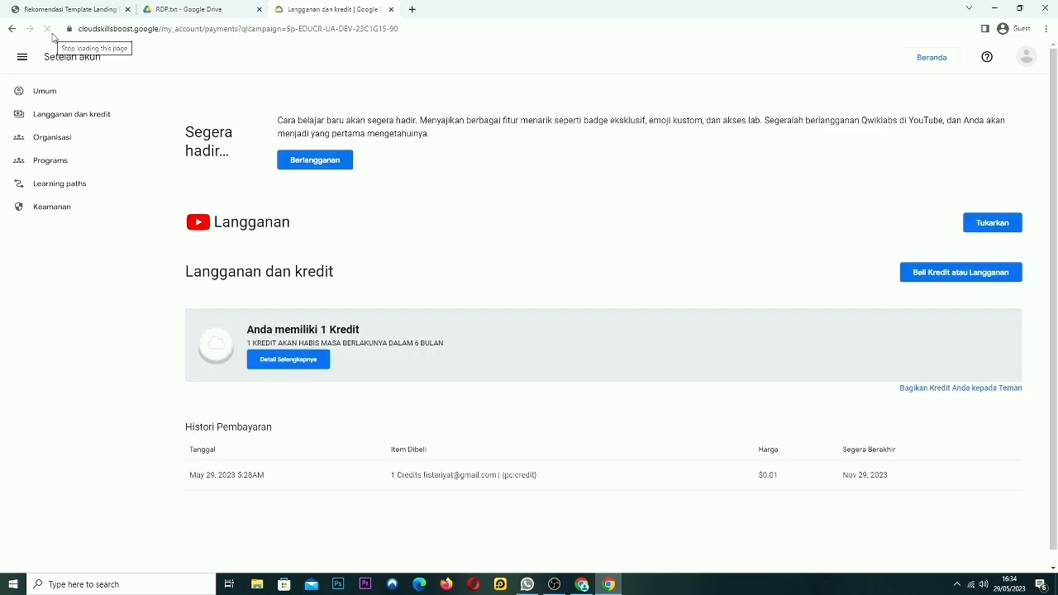
pyautogui.click(51, 37)
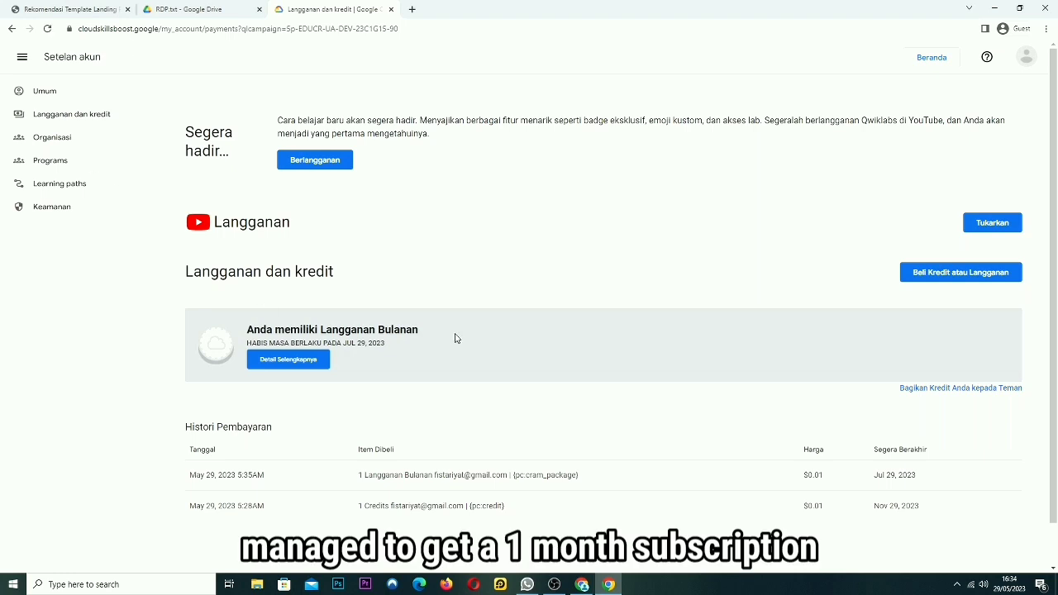
pyautogui.moveTo(451, 335); pyautogui.dragTo(247, 330)
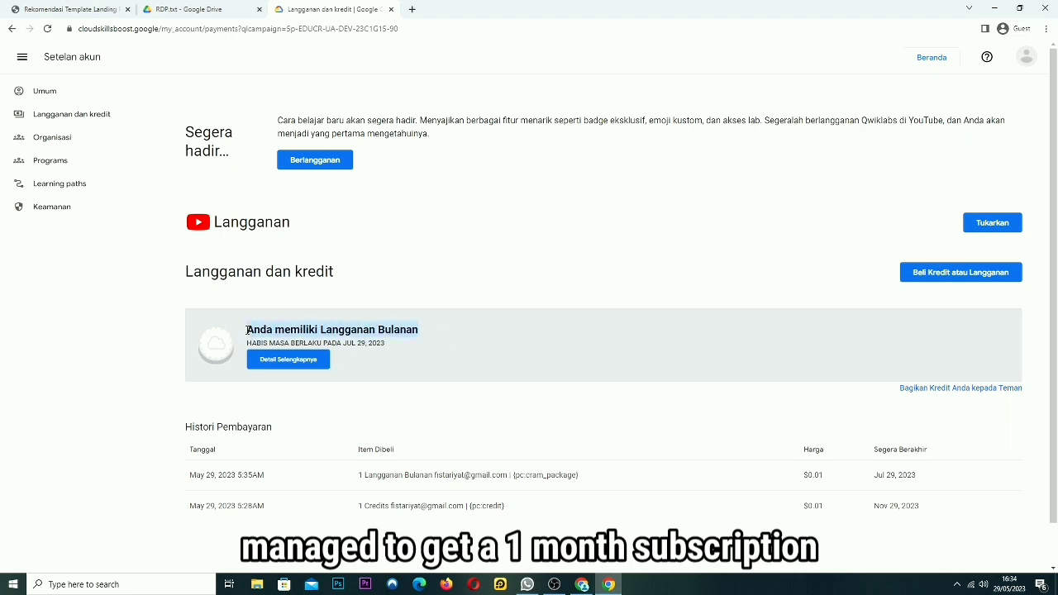
pyautogui.click(780, 241)
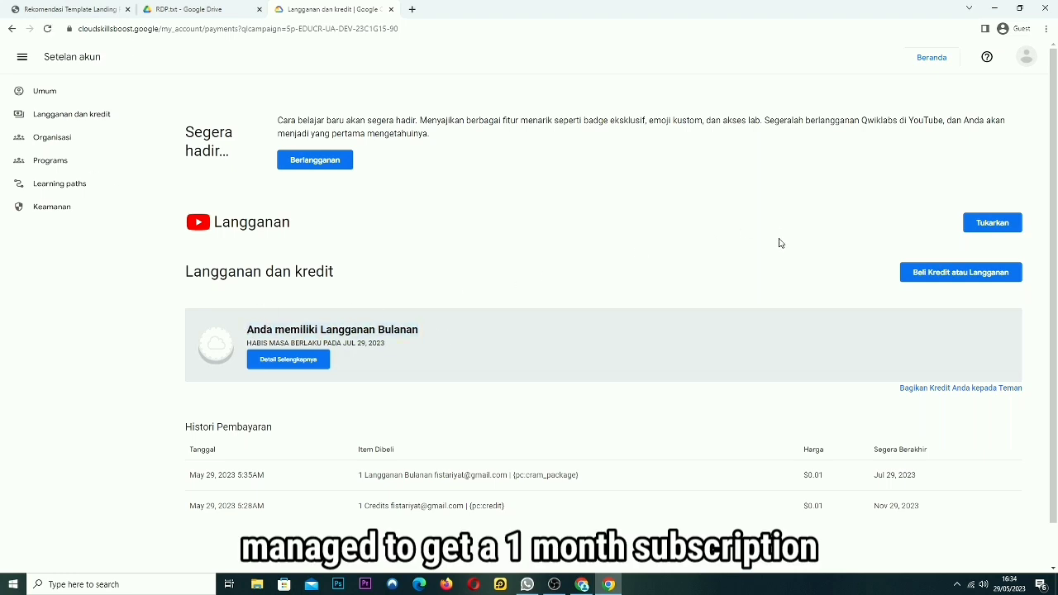
pyautogui.click(1027, 56)
pyautogui.moveTo(1012, 199); pyautogui.dragTo(880, 202)
pyautogui.click(882, 202)
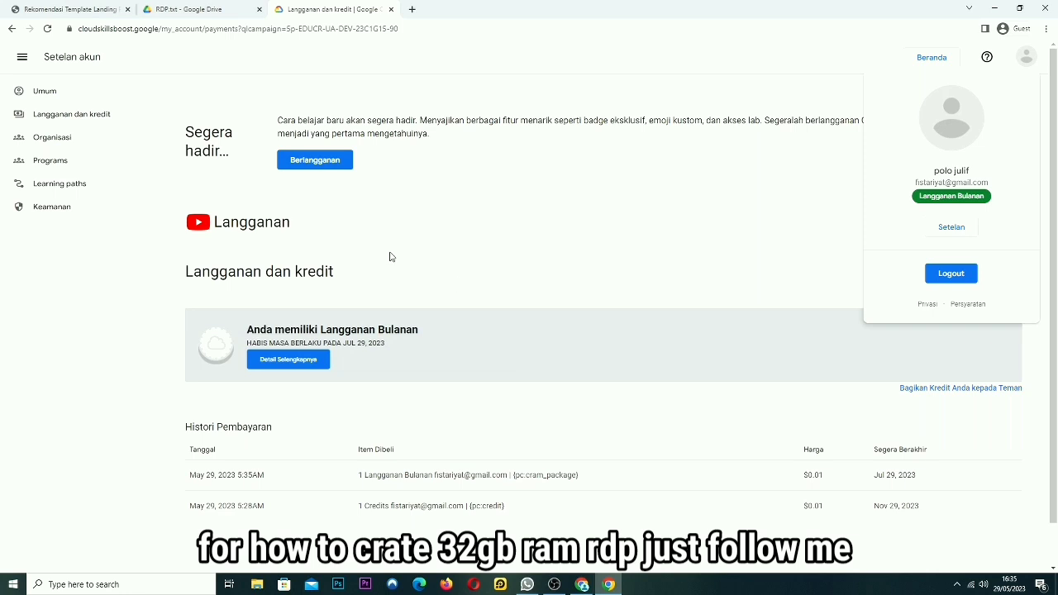
# Navigate back from the credits page to the GSP282 catalog search and dismiss the welcome dialog
pyautogui.click(212, 11)
pyautogui.click(273, 8)
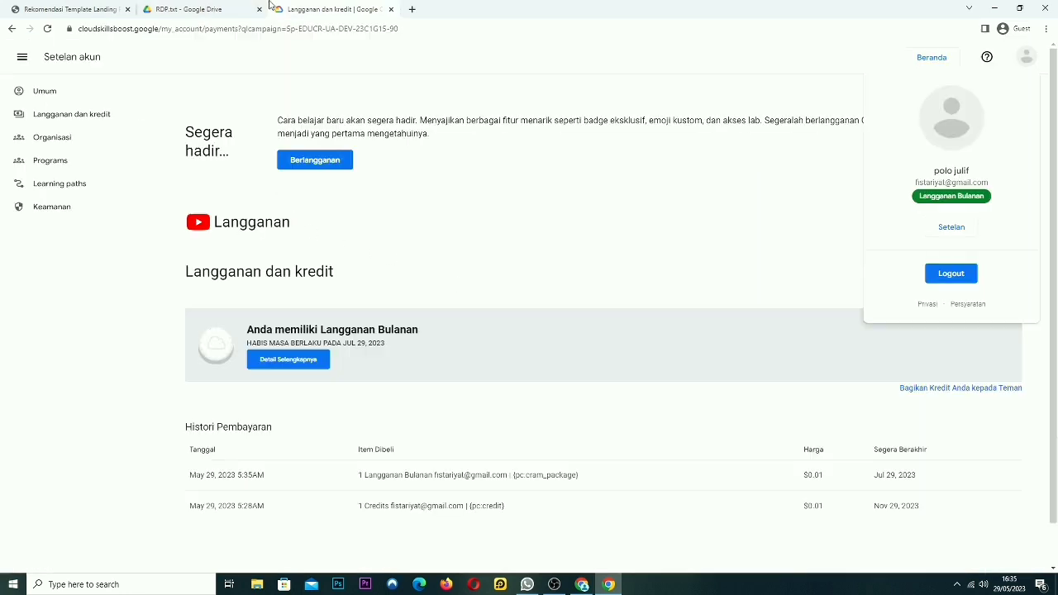
pyautogui.click(21, 56)
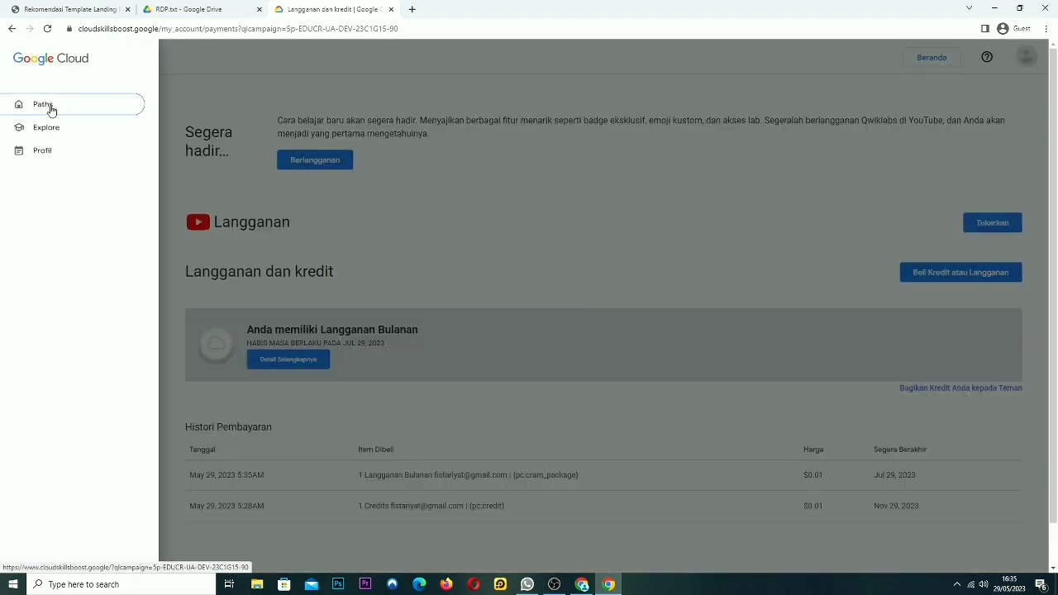
pyautogui.click(176, 106)
pyautogui.click(11, 29)
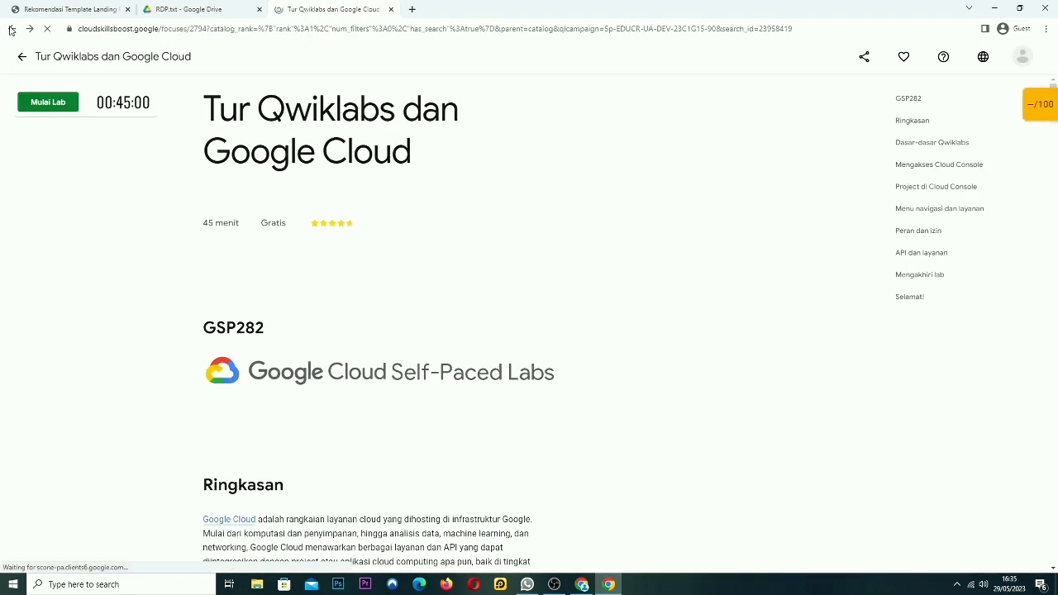
pyautogui.click(11, 29)
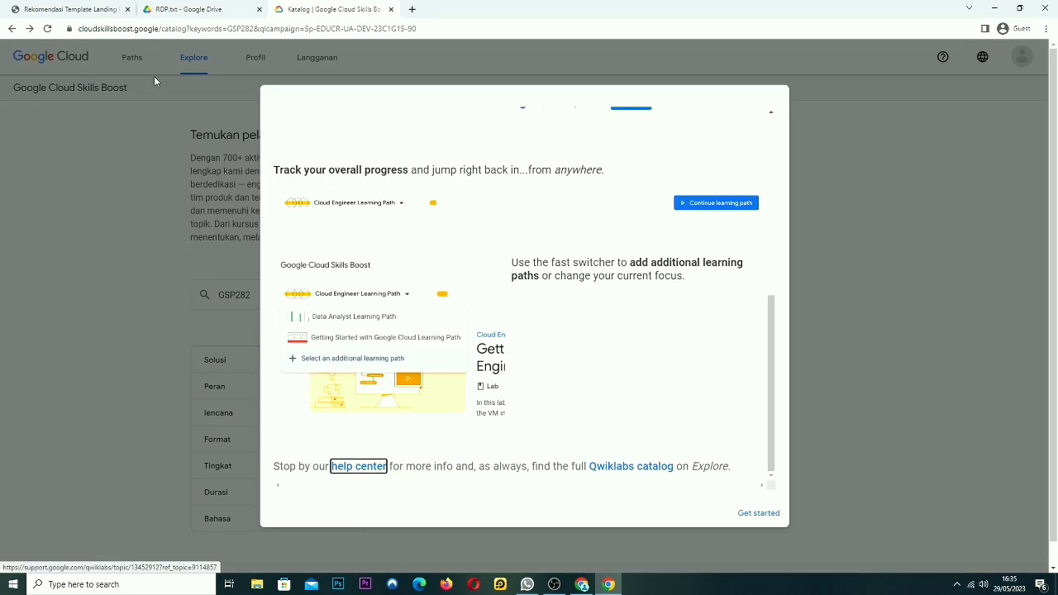
pyautogui.click(759, 513)
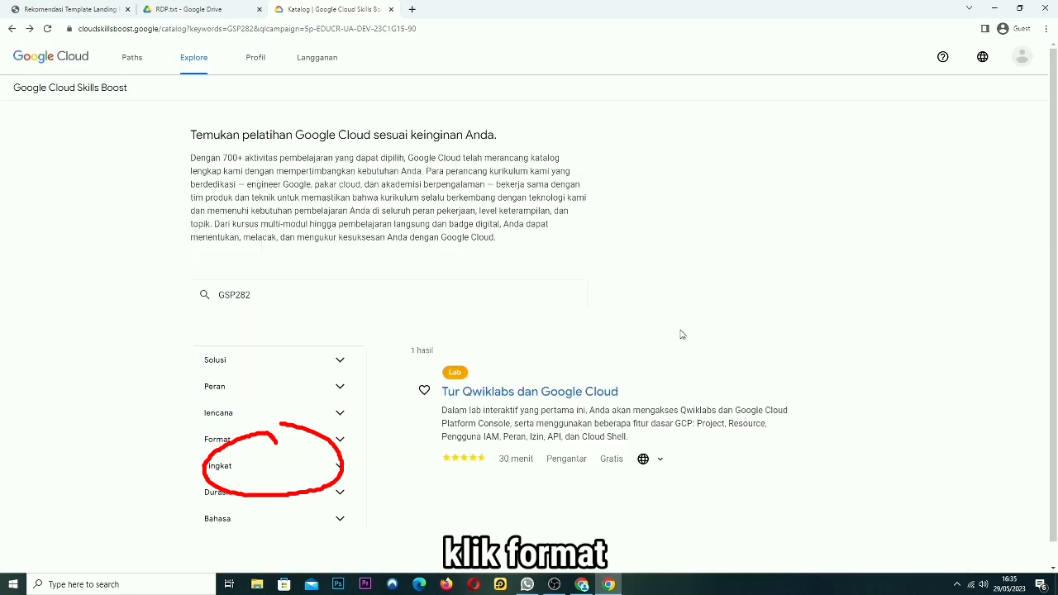
# Open the Explore catalog and filter the Format to Lab only
pyautogui.click(210, 62)
pyautogui.scroll(-1, 385, 349)
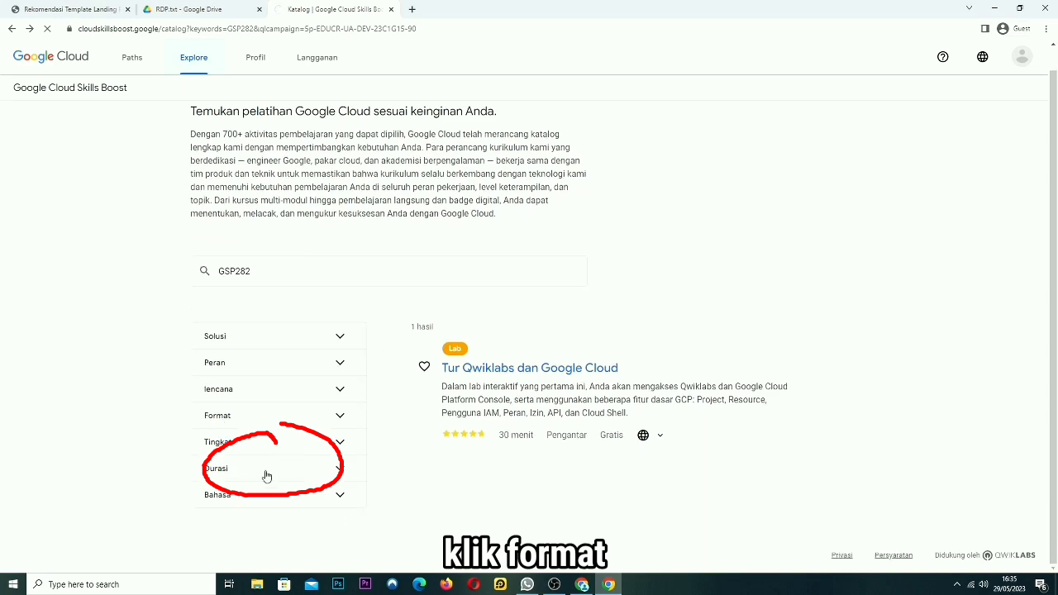
pyautogui.click(339, 415)
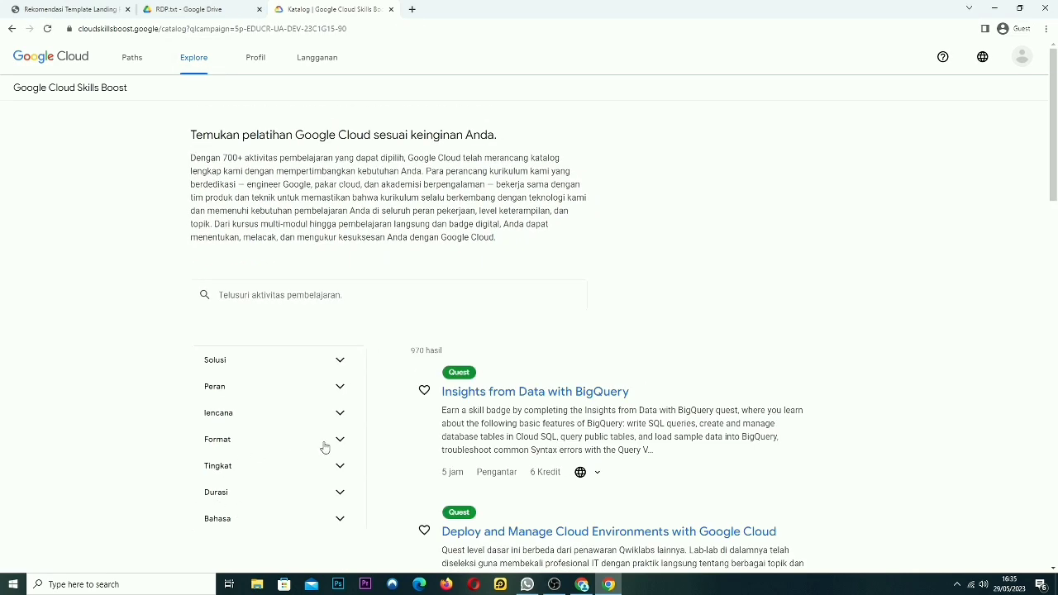
pyautogui.click(339, 439)
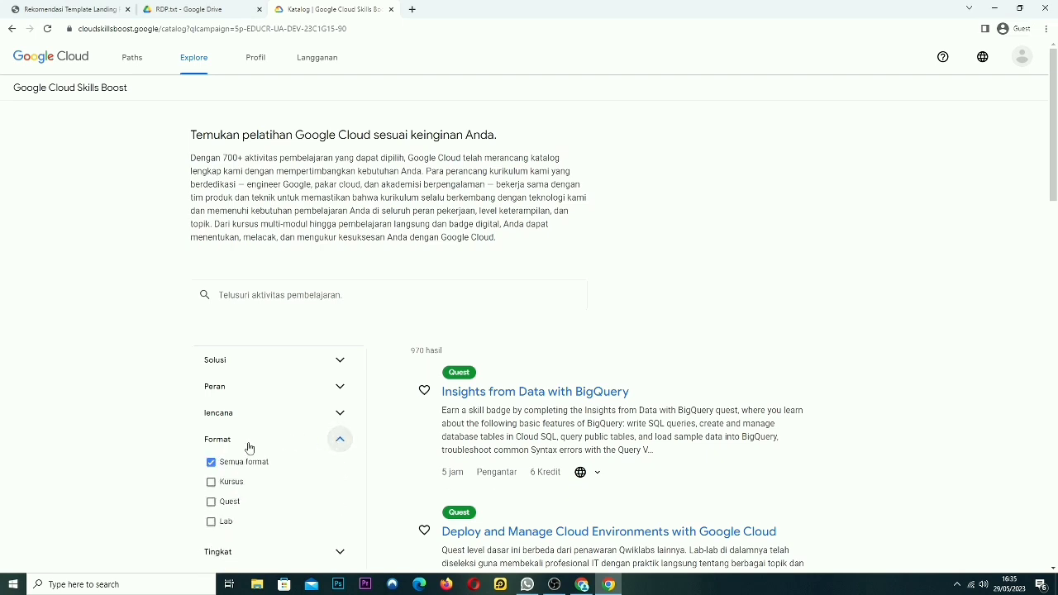
pyautogui.click(212, 522)
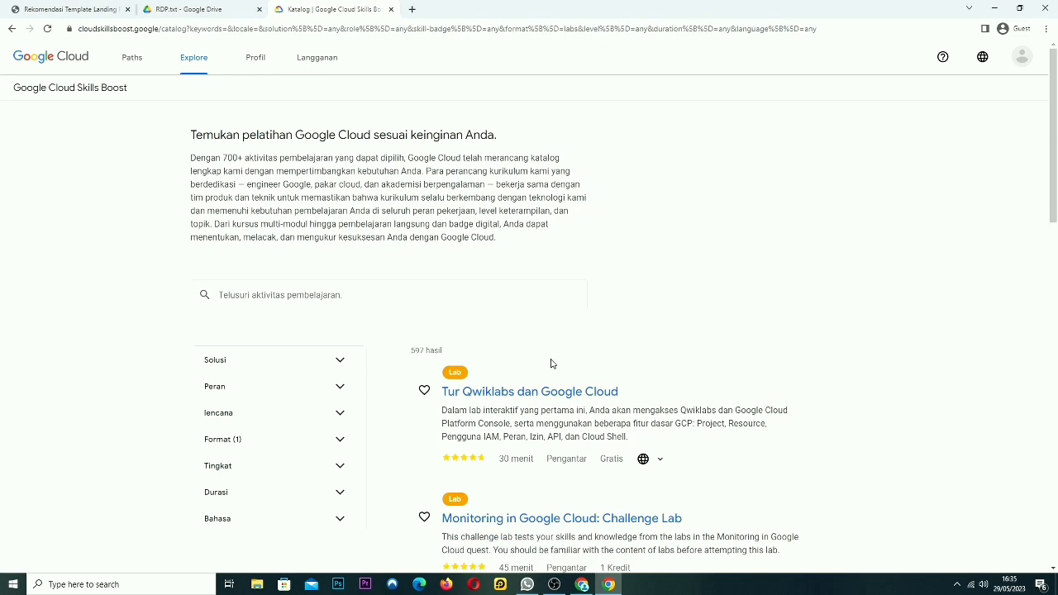
# Scroll the lab results and open the GSP898 Visual Inspection AI Cosmetic Anomaly Detection lab
pyautogui.scroll(-3, 654, 358)
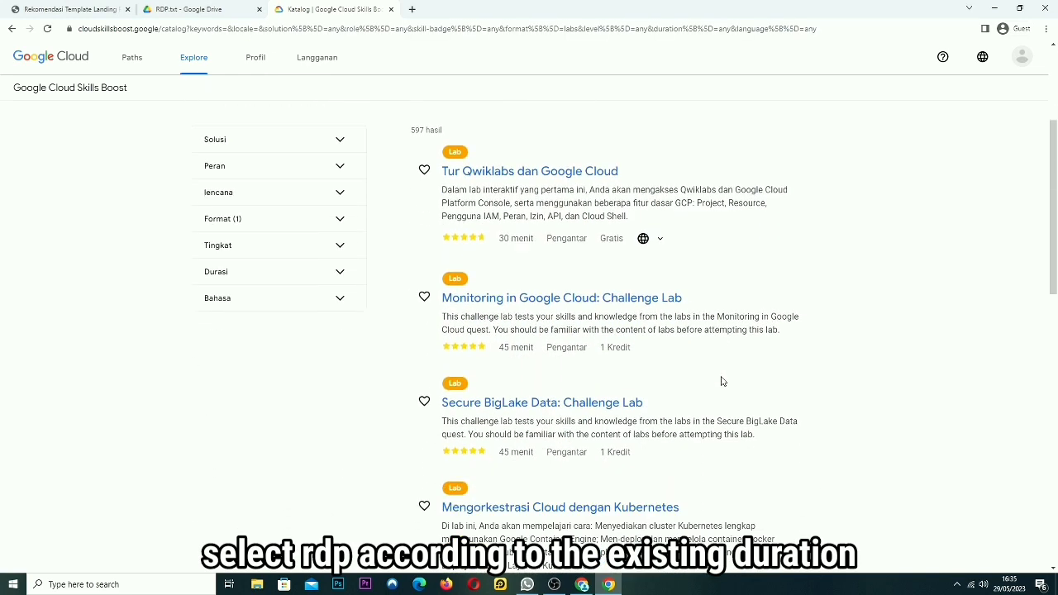
pyautogui.moveTo(499, 454); pyautogui.dragTo(531, 454)
pyautogui.scroll(-4, 692, 472)
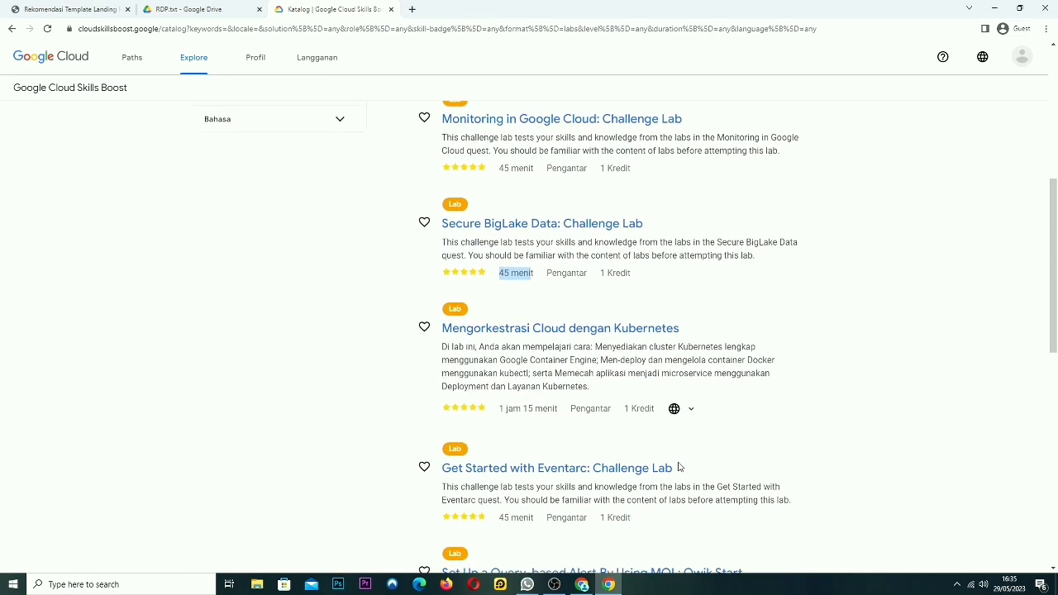
pyautogui.scroll(-1, 619, 427)
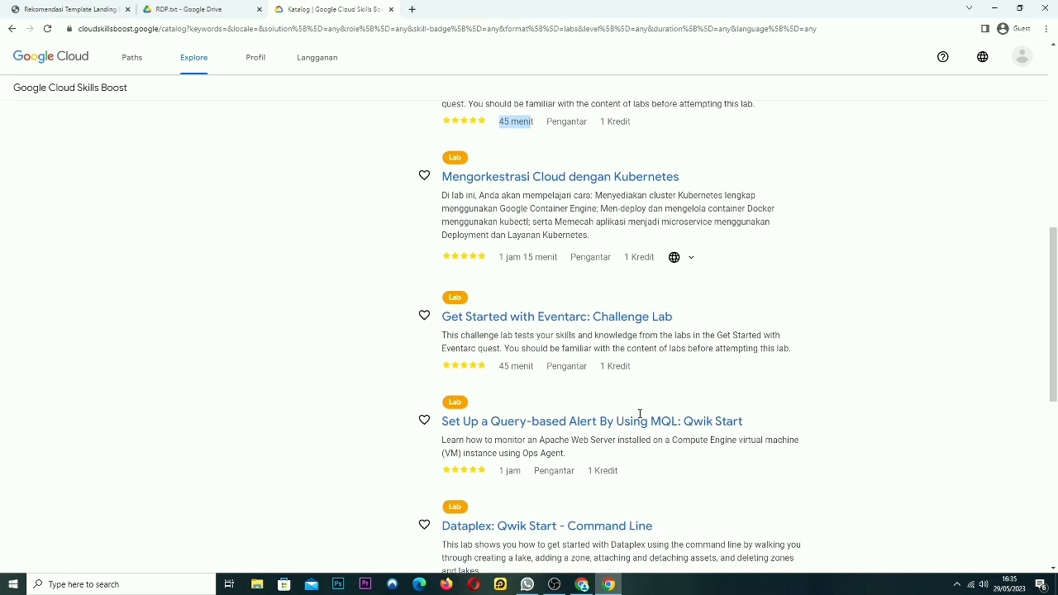
pyautogui.scroll(-2, 616, 421)
pyautogui.scroll(-1, 618, 423)
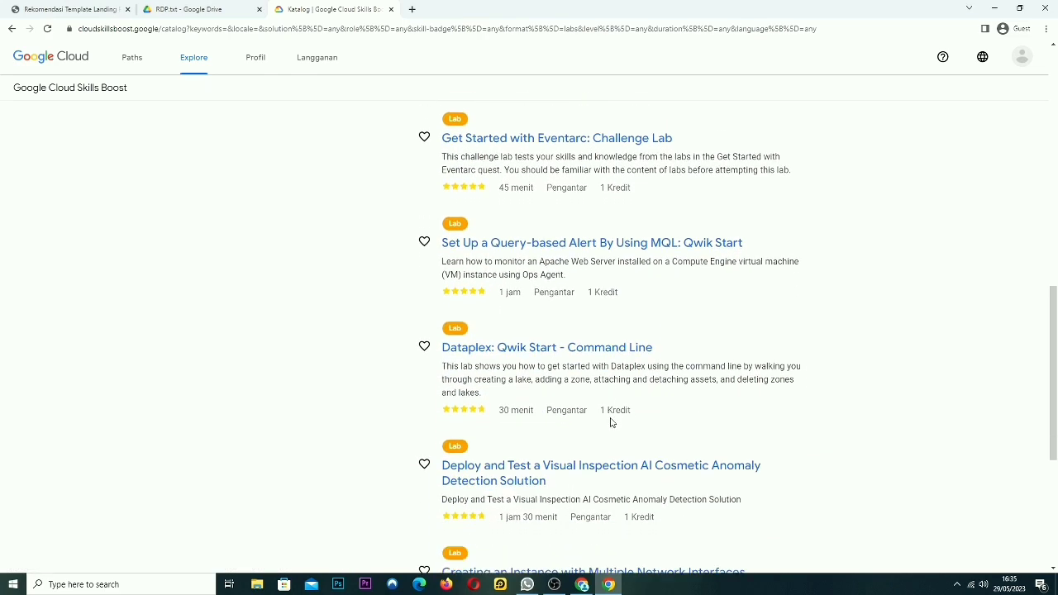
pyautogui.scroll(-2, 595, 415)
pyautogui.click(542, 316)
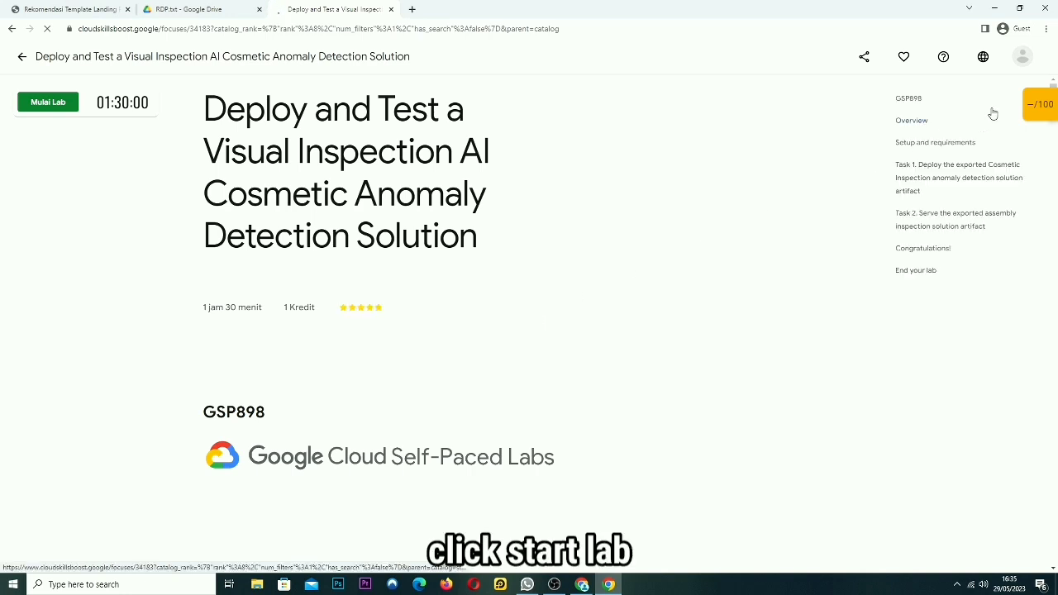
# Check the account panel and review the lab page's 1 jam 30 menit duration
pyautogui.click(1024, 60)
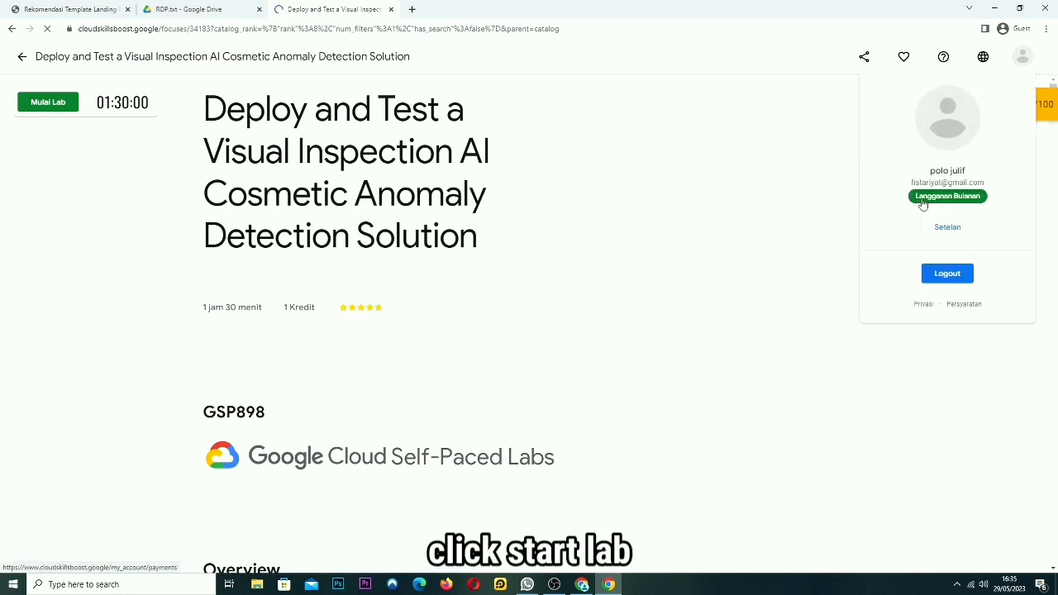
pyautogui.moveTo(445, 197); pyautogui.dragTo(433, 236)
pyautogui.click(482, 214)
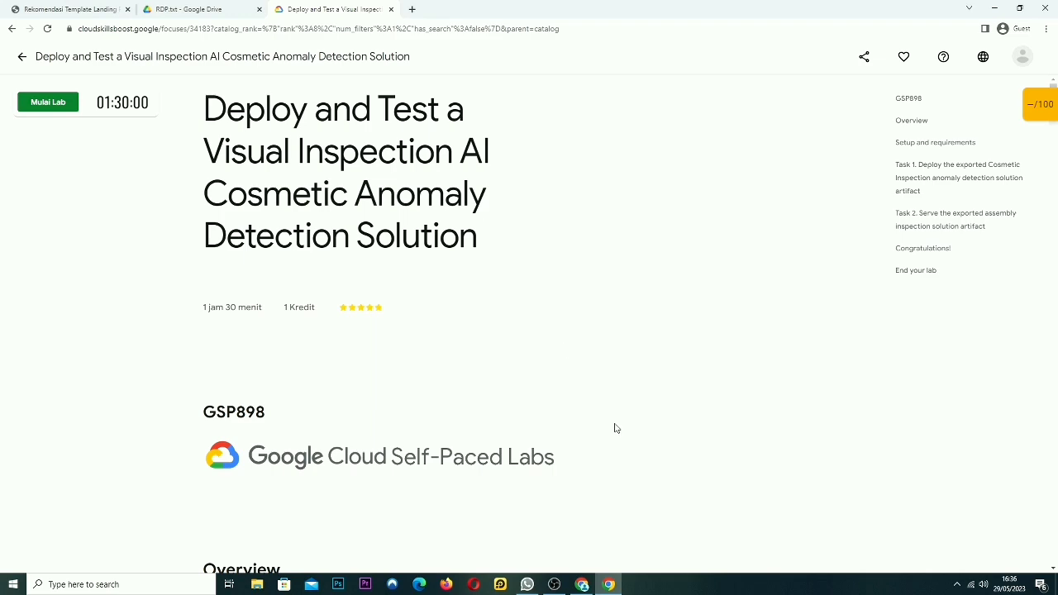
pyautogui.click(553, 584)
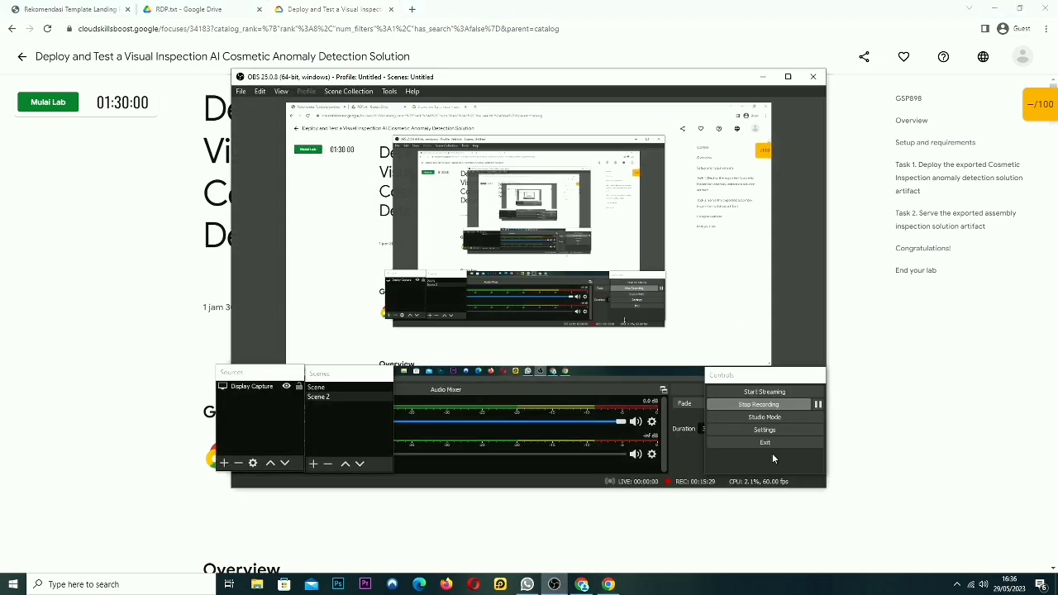
pyautogui.click(773, 405)
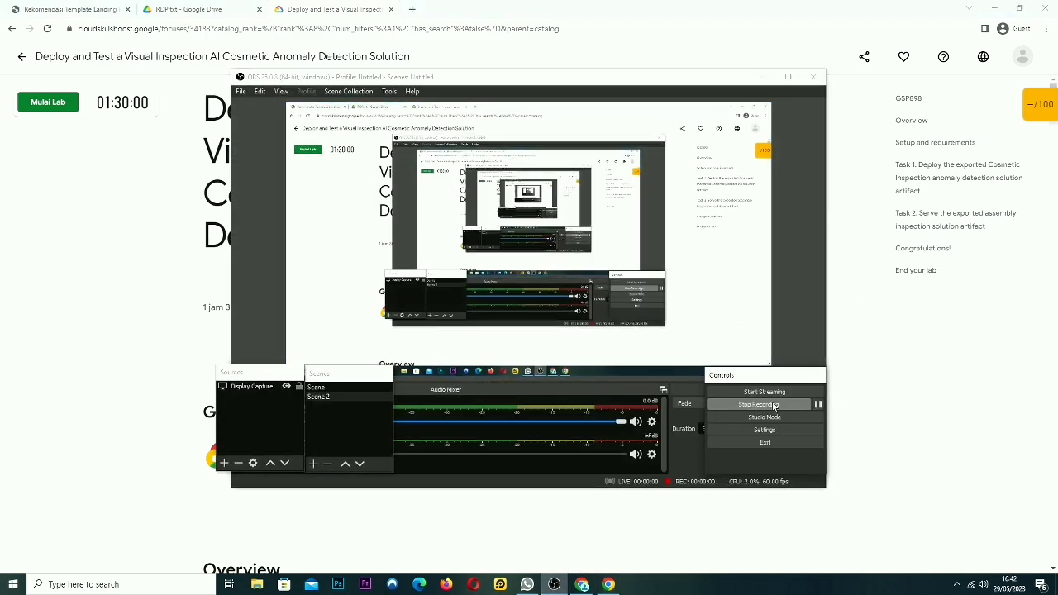
pyautogui.click(761, 77)
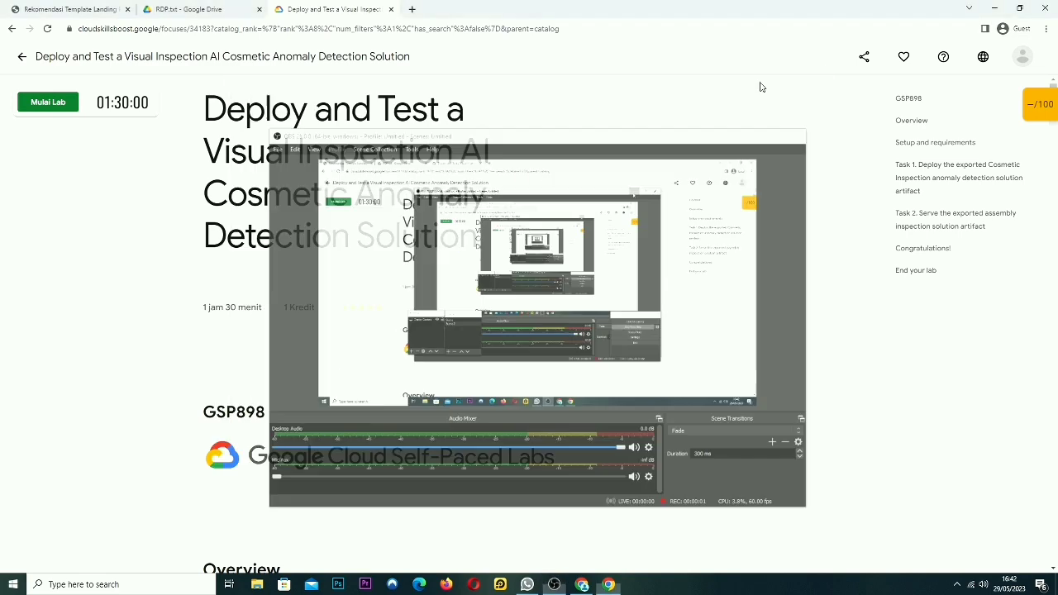
pyautogui.moveTo(269, 317); pyautogui.dragTo(197, 314)
# Start the GSP898 lab, pass the reCAPTCHA check, and copy the lab password
pyautogui.click(38, 104)
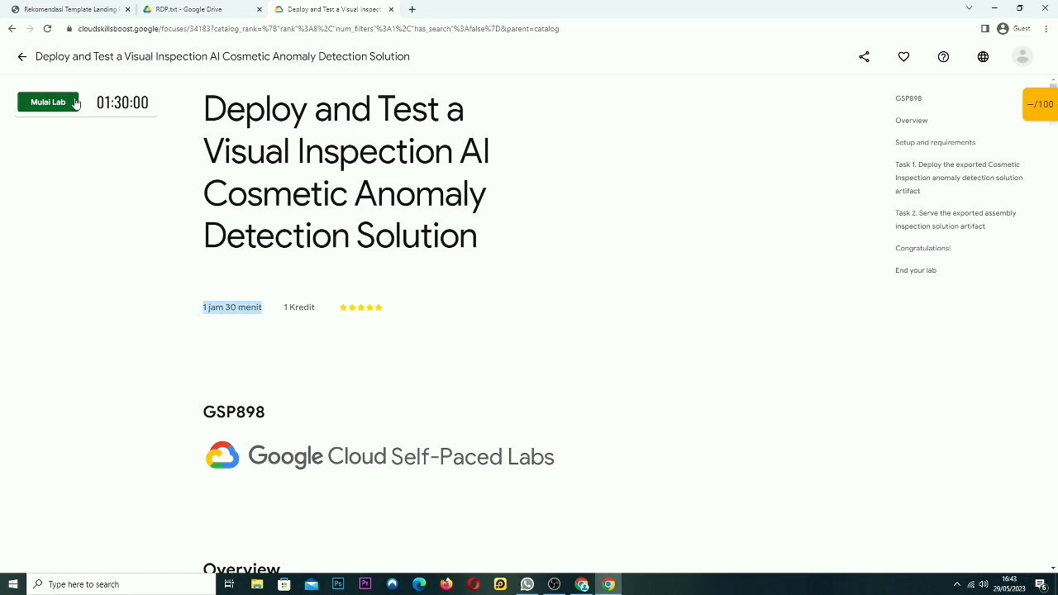
pyautogui.click(29, 138)
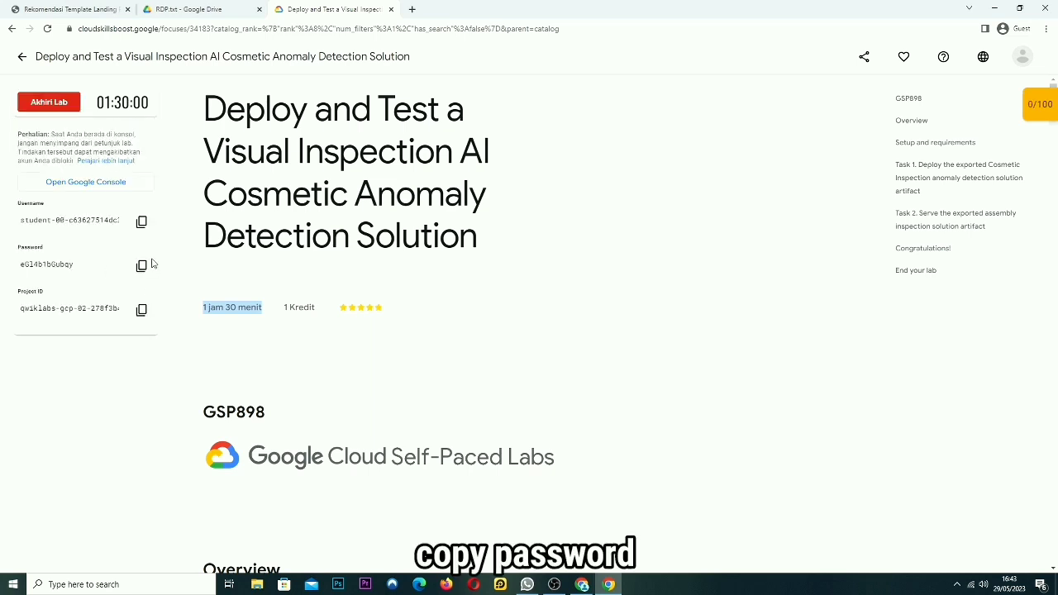
pyautogui.click(142, 265)
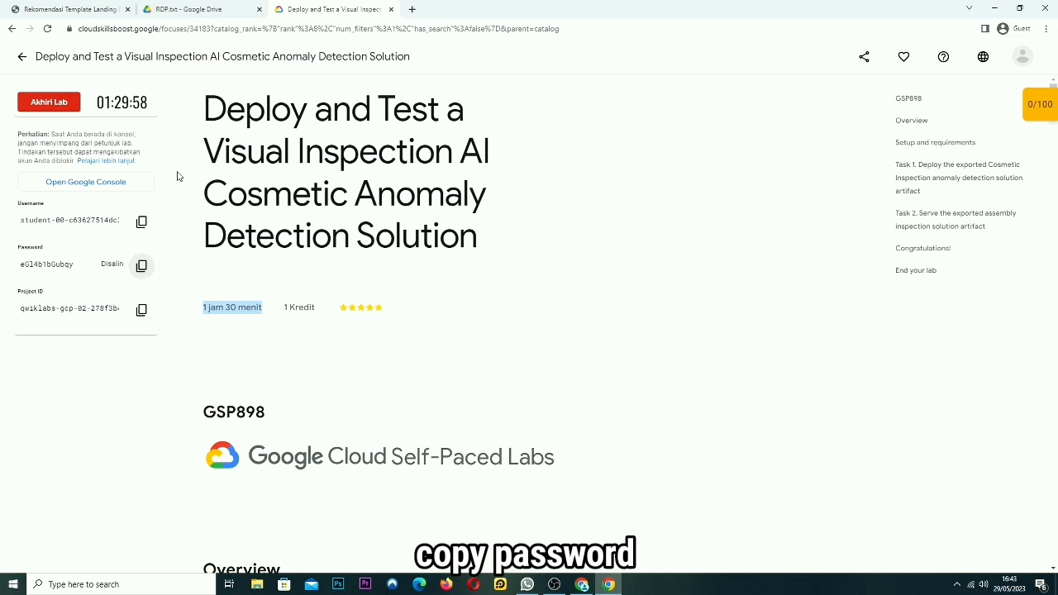
# Sign in to the Cloud console with the lab username and copied password, accepting the welcome terms
pyautogui.click(107, 182)
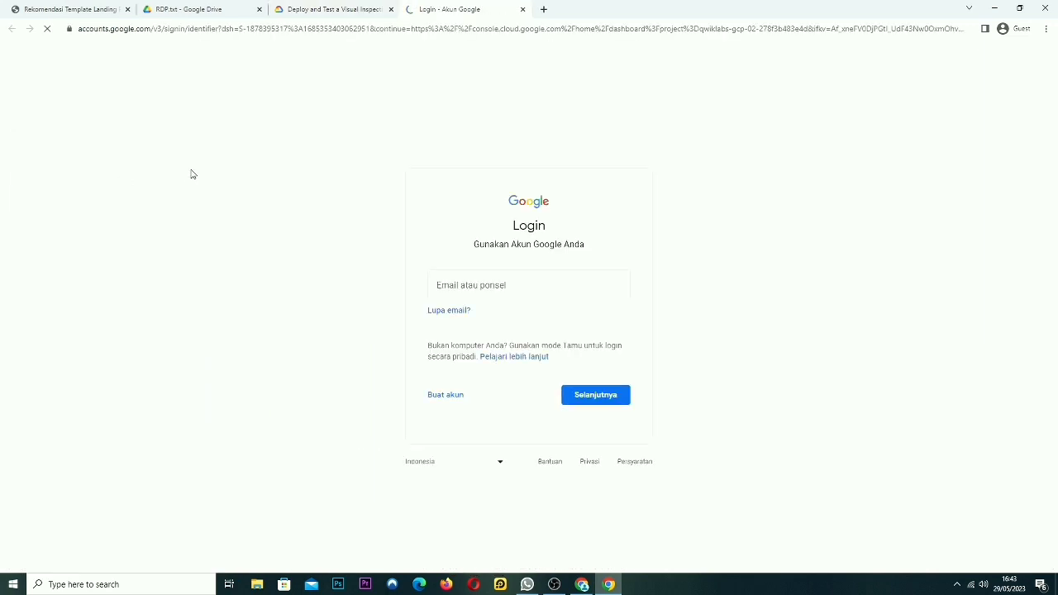
pyautogui.click(515, 285)
pyautogui.hotkey('ctrl', 'v')
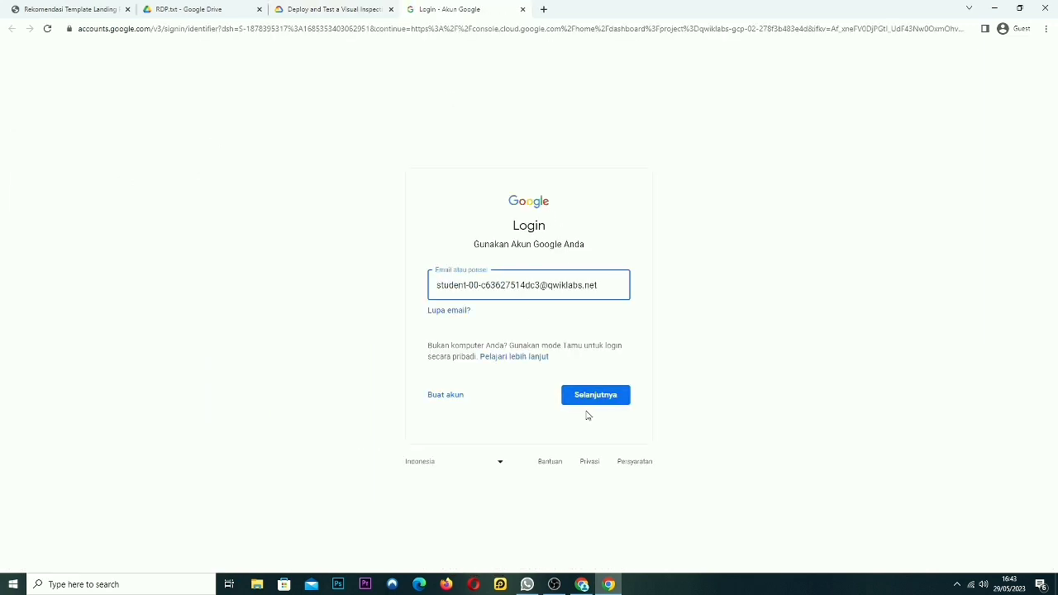
pyautogui.click(606, 397)
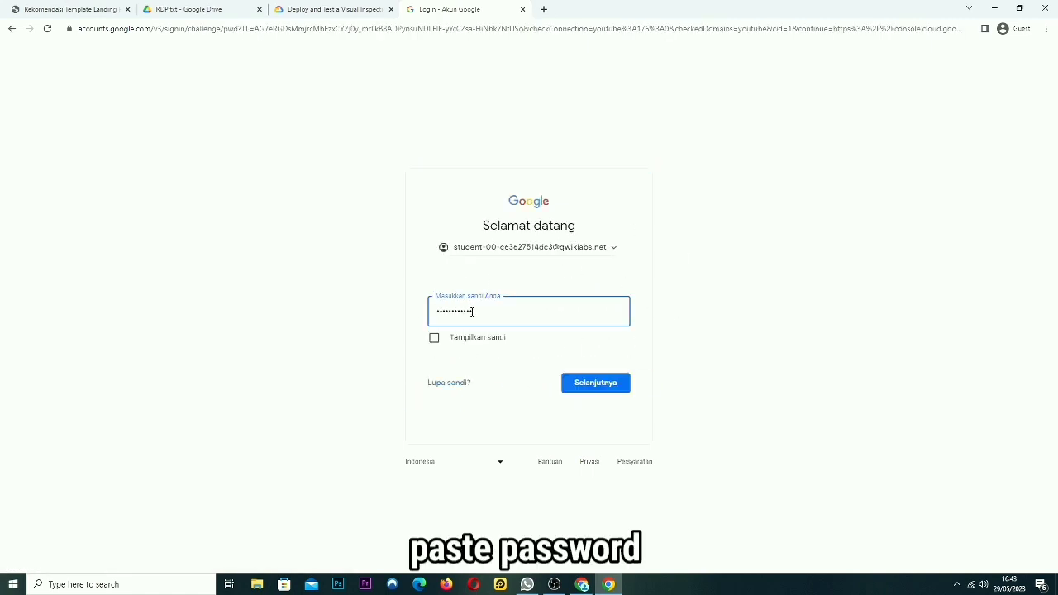
pyautogui.click(434, 338)
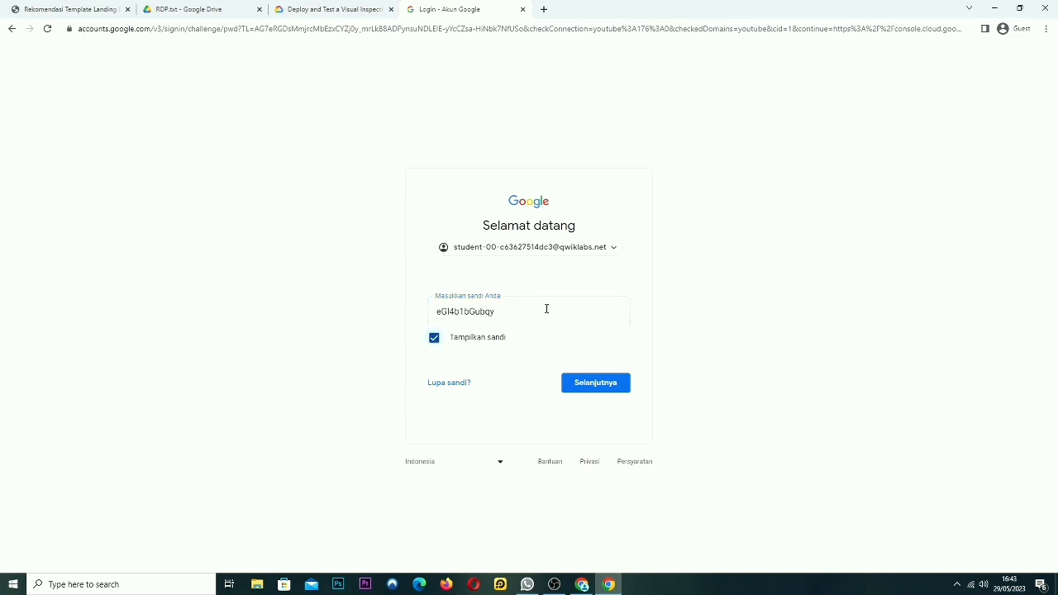
pyautogui.click(434, 337)
pyautogui.click(595, 384)
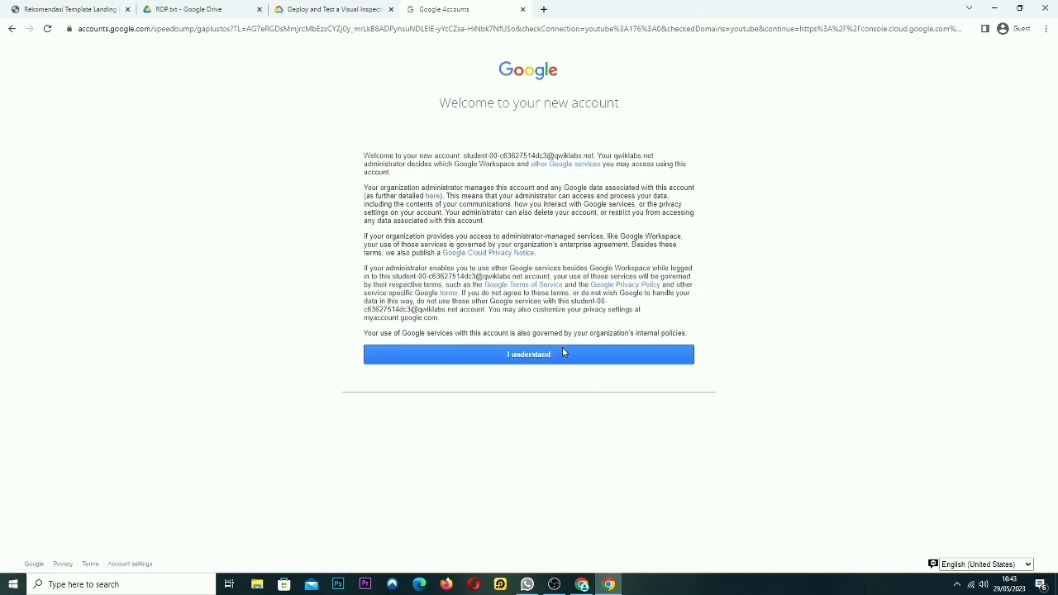
pyautogui.click(546, 360)
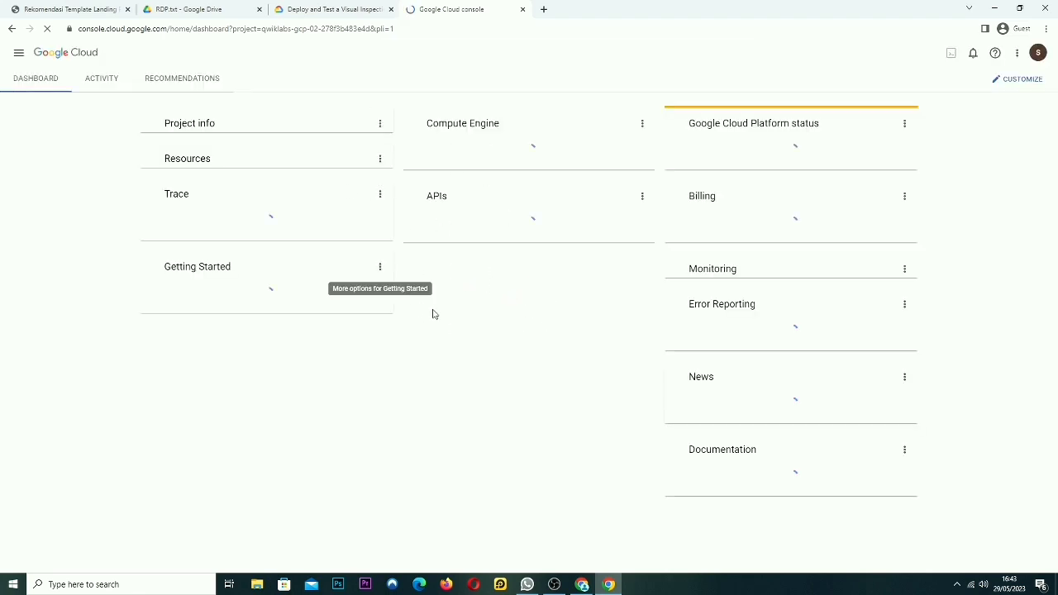
# Agree to the Google Cloud Platform Terms of Service and open Compute Engine > VM instances
pyautogui.click(554, 584)
pyautogui.click(551, 585)
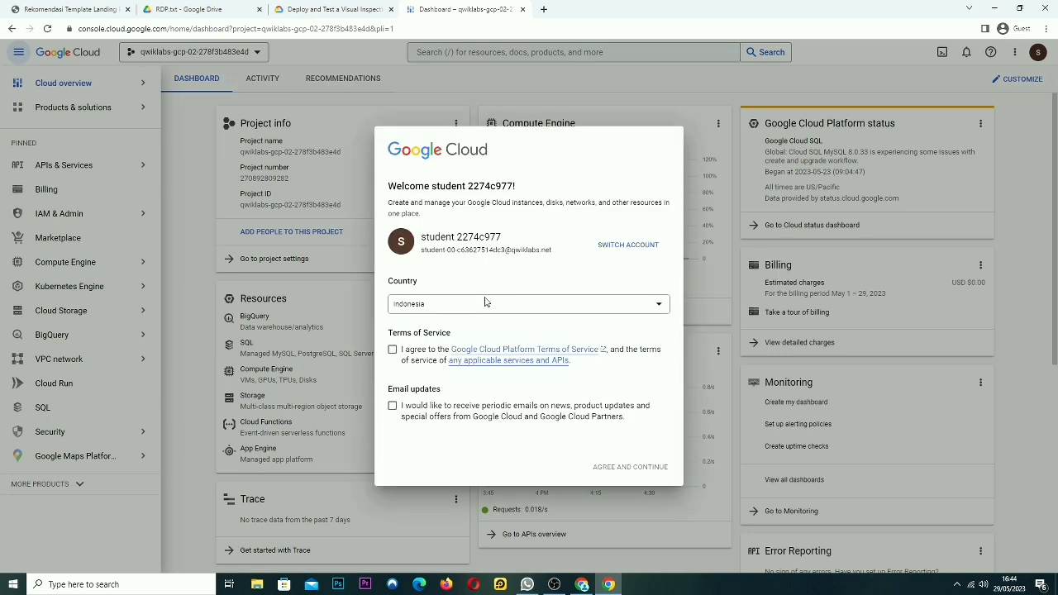
pyautogui.click(392, 350)
pyautogui.click(640, 468)
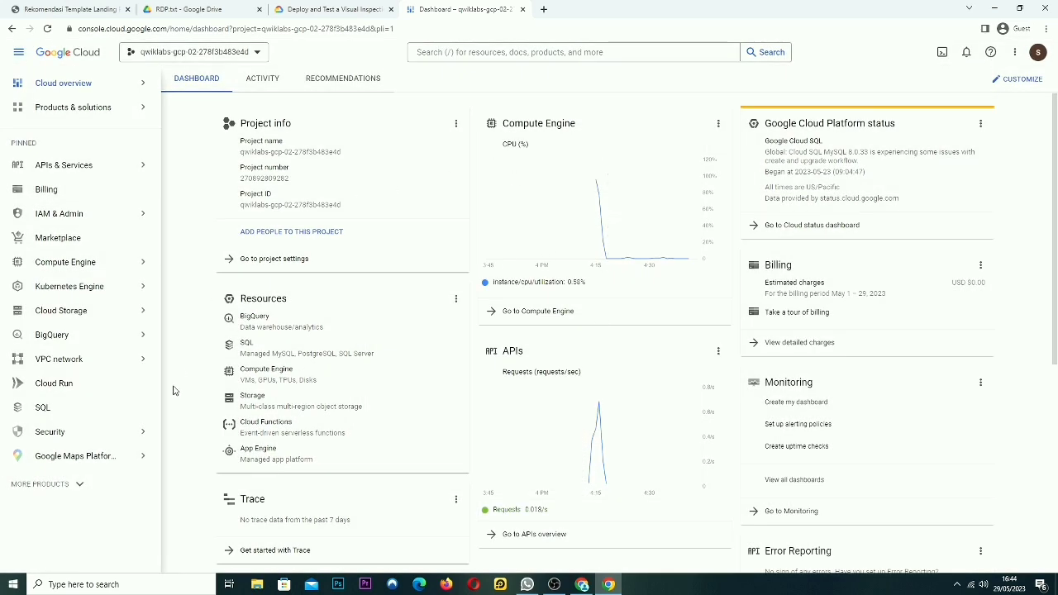
pyautogui.moveTo(96, 269)
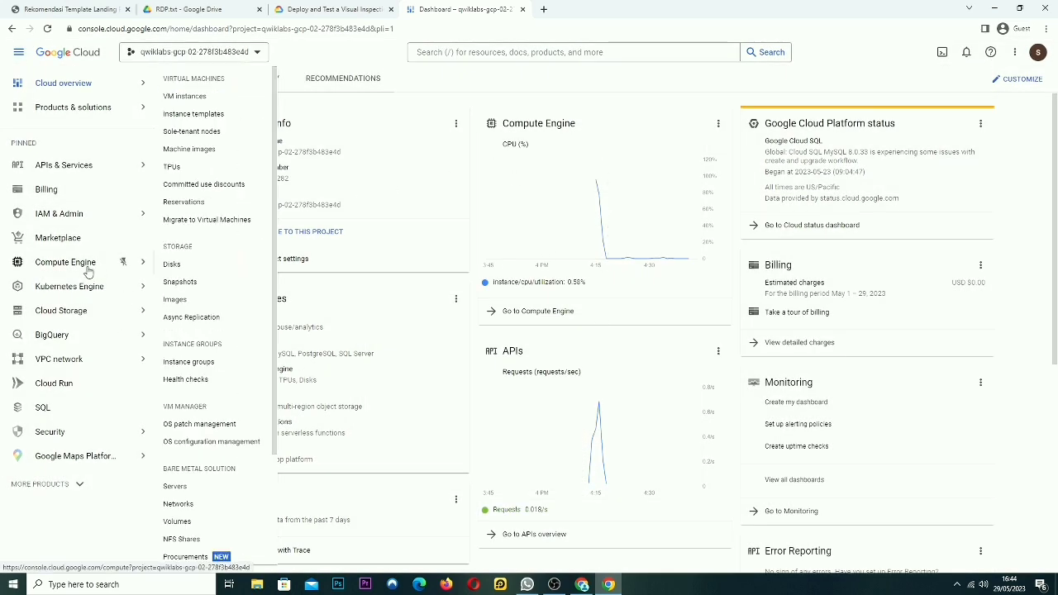
pyautogui.click(106, 267)
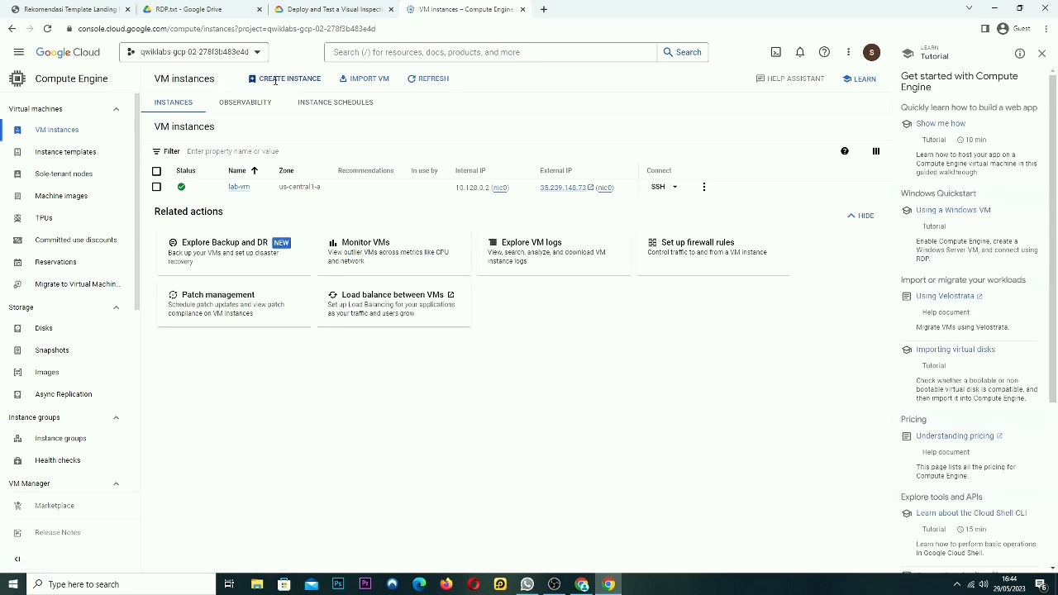
# Begin a new VM instance and set its region to asia-southeast1 (Singapore)
pyautogui.click(299, 86)
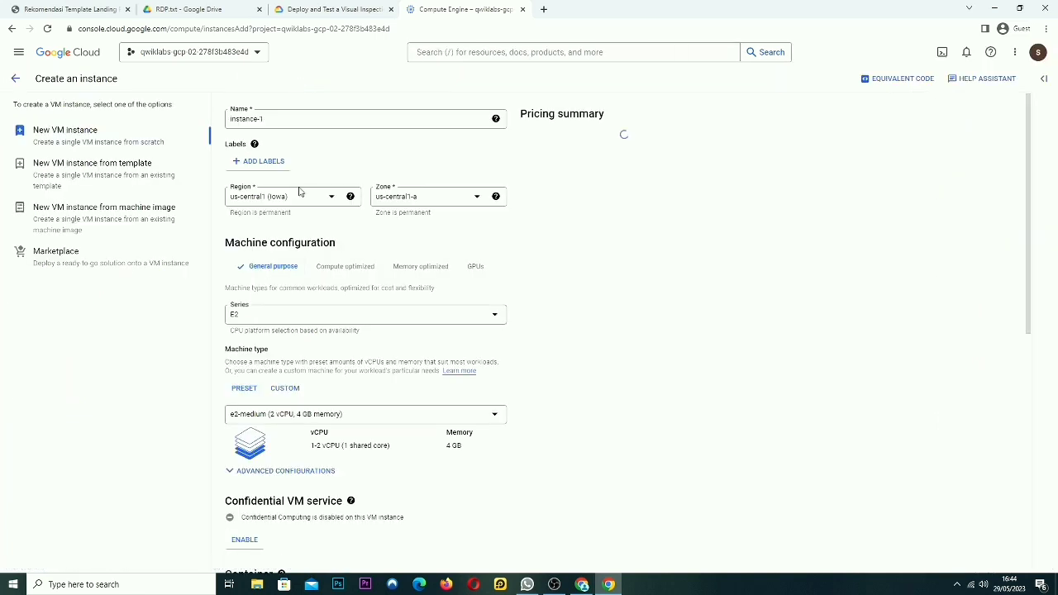
pyautogui.click(291, 201)
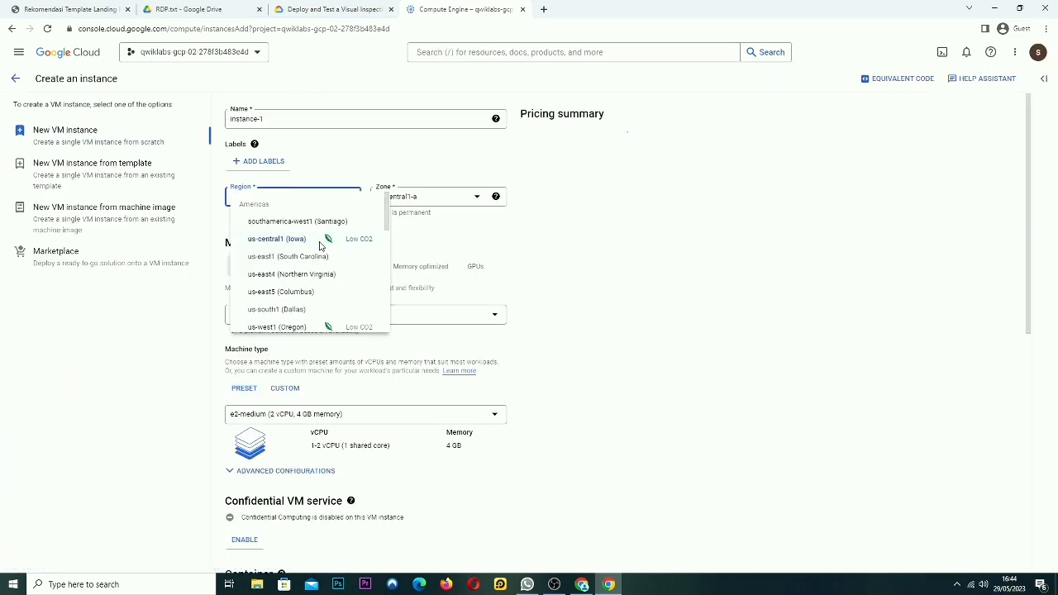
pyautogui.scroll(-5, 350, 270)
pyautogui.scroll(-3, 337, 273)
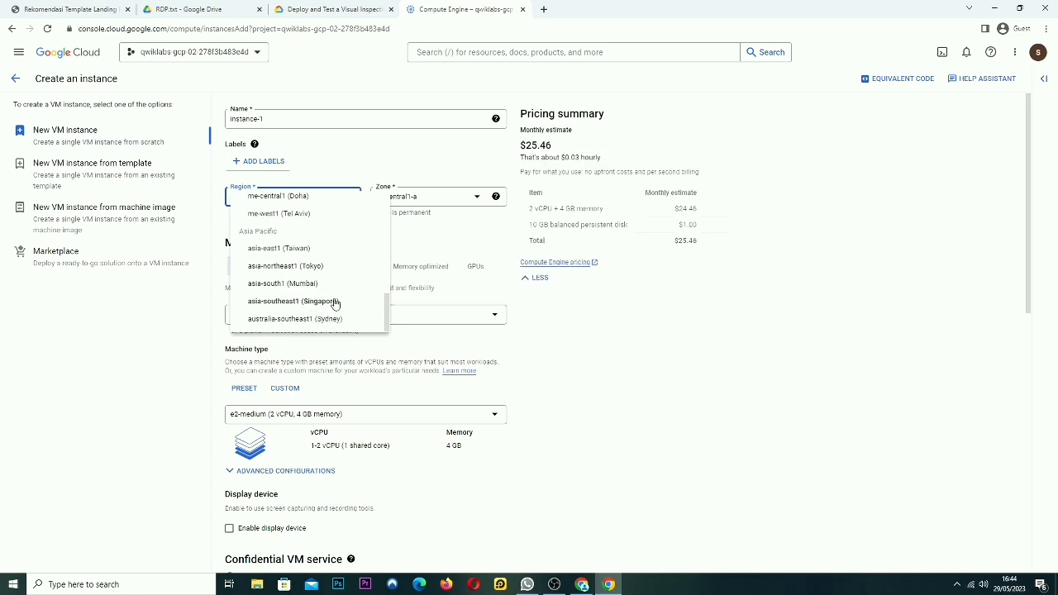
pyautogui.click(327, 303)
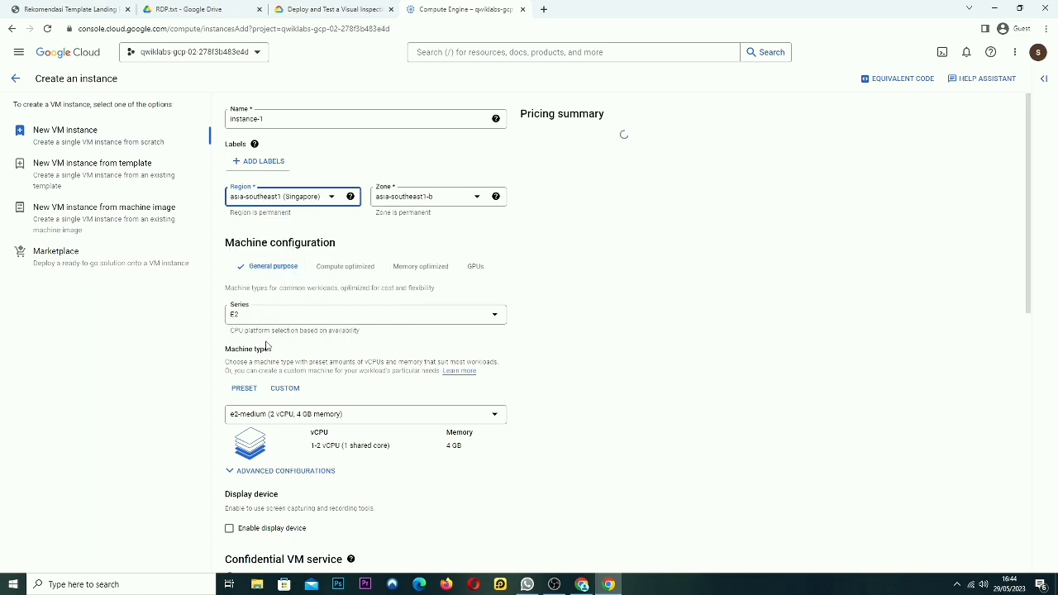
pyautogui.moveTo(243, 318); pyautogui.dragTo(214, 318)
pyautogui.click(291, 330)
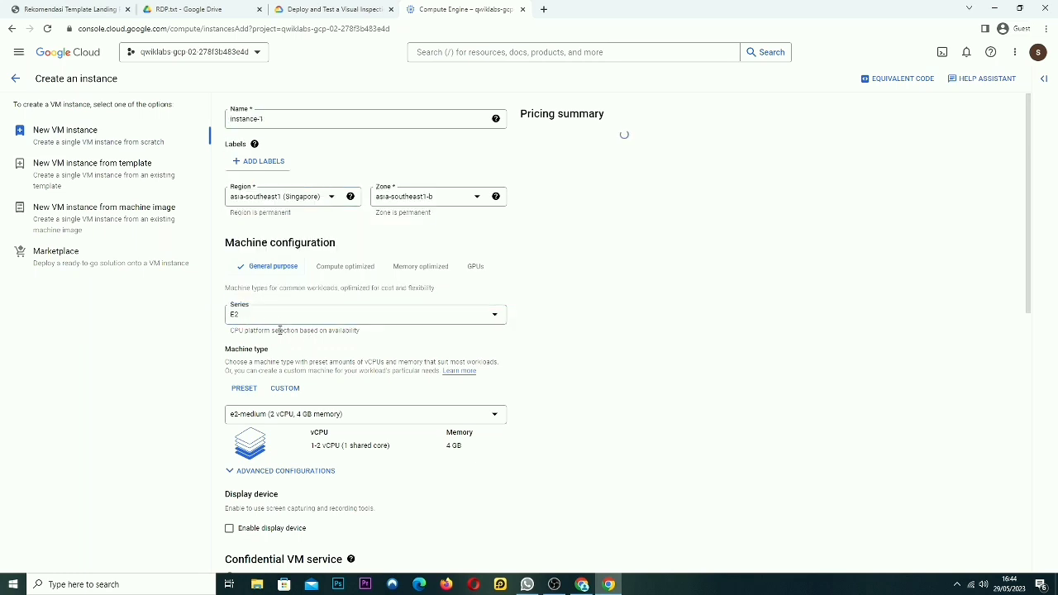
# Browse the Standard, High CPU and High memory machine types, leaving e2-medium unchanged
pyautogui.click(357, 416)
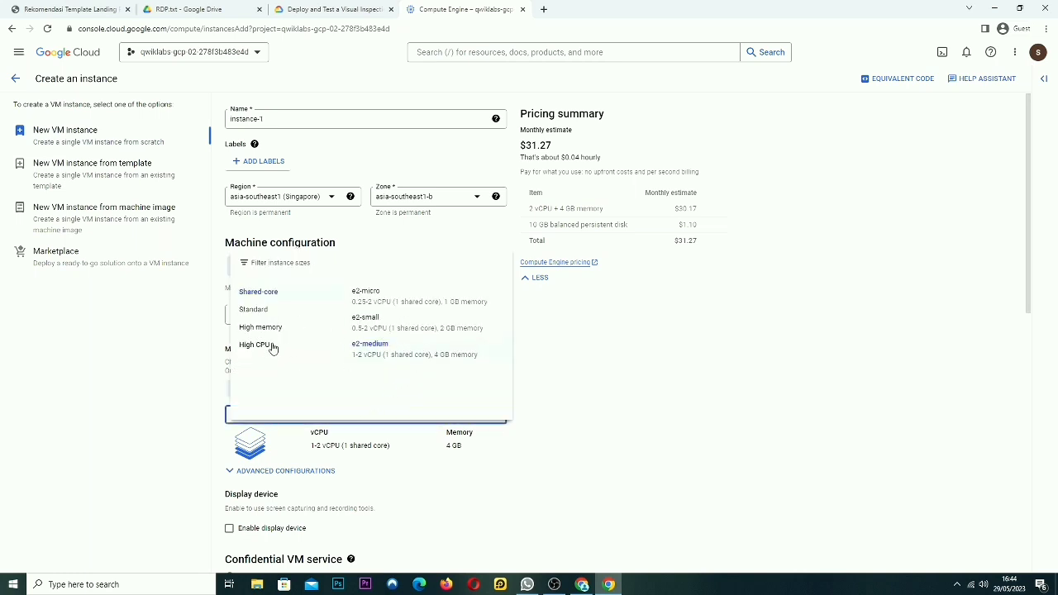
pyautogui.click(274, 317)
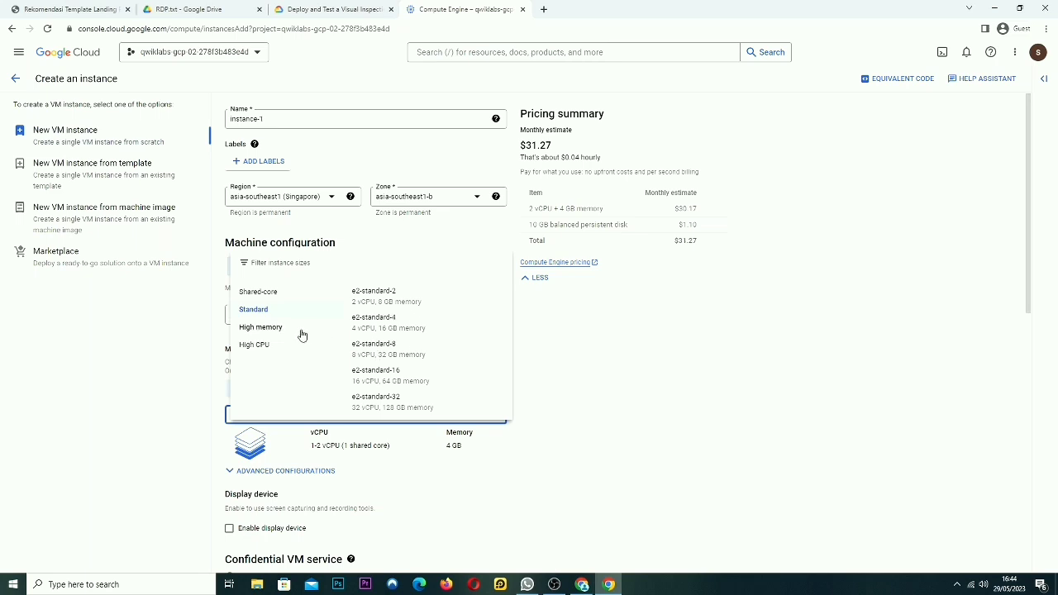
pyautogui.click(270, 348)
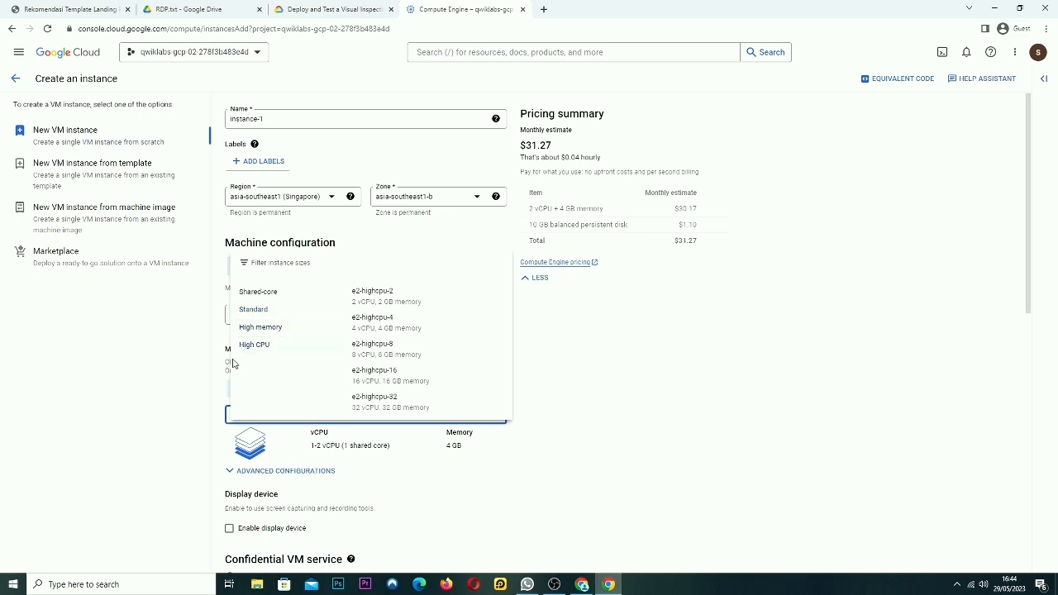
pyautogui.click(183, 381)
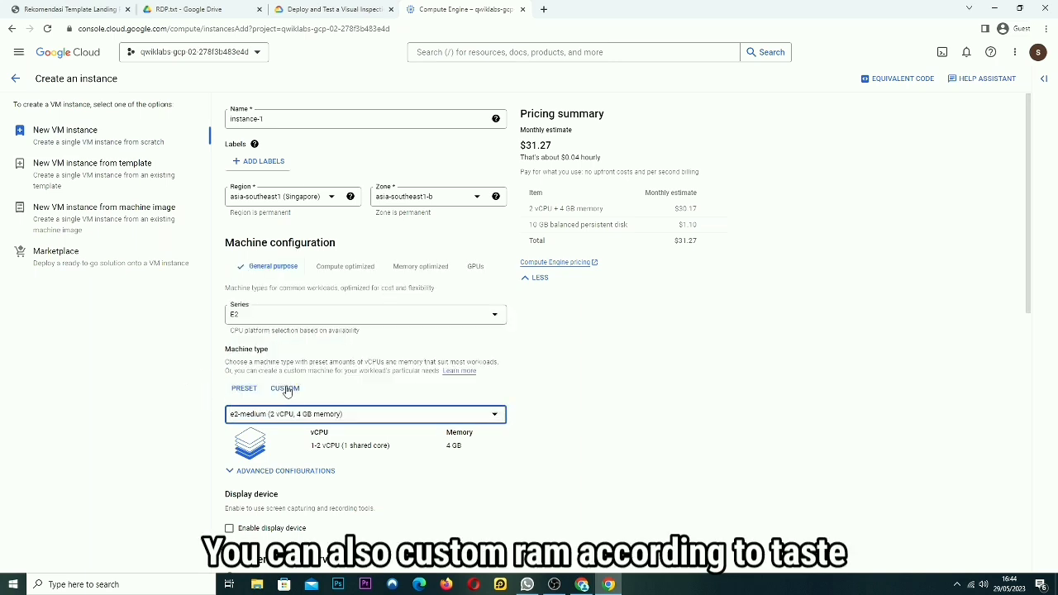
pyautogui.click(319, 416)
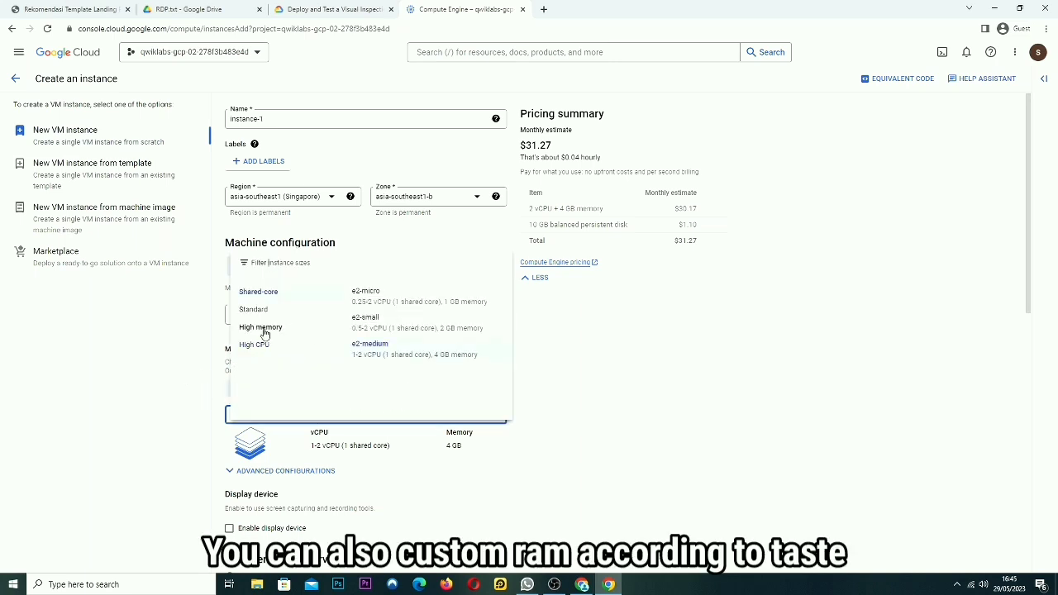
pyautogui.click(277, 325)
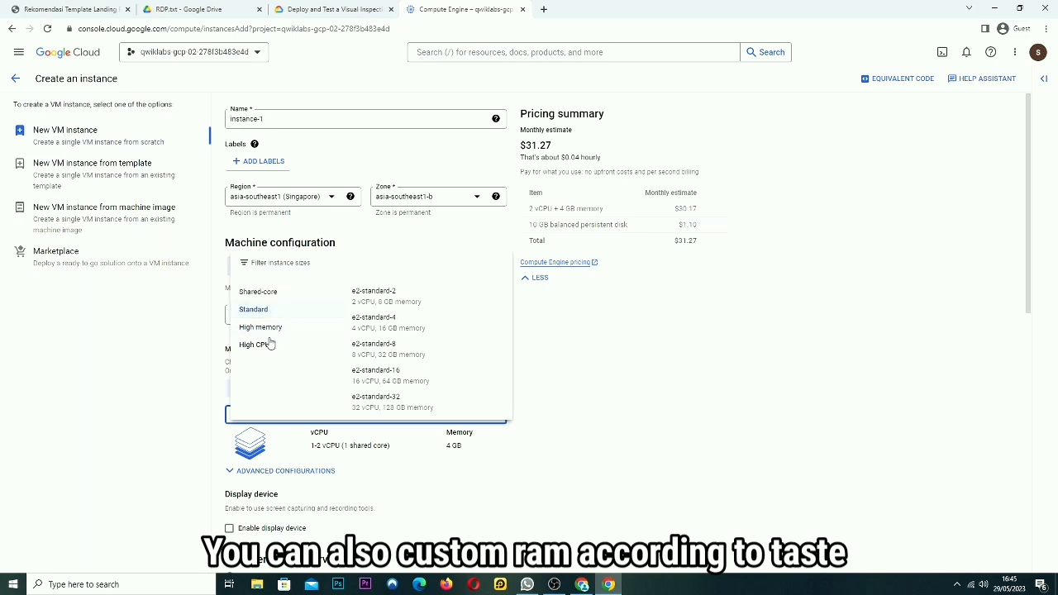
pyautogui.moveTo(271, 343)
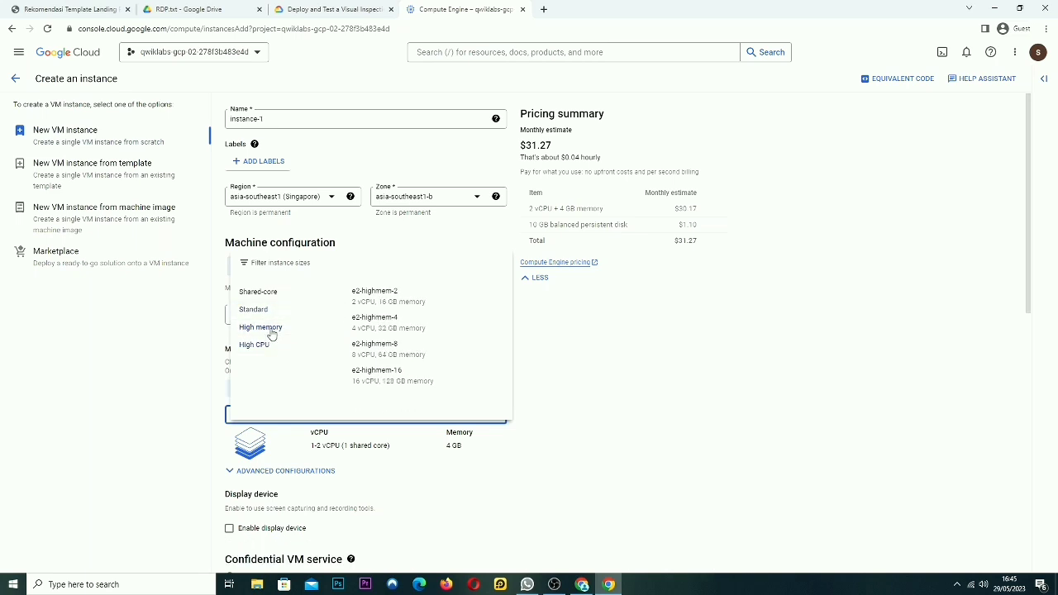
pyautogui.click(144, 375)
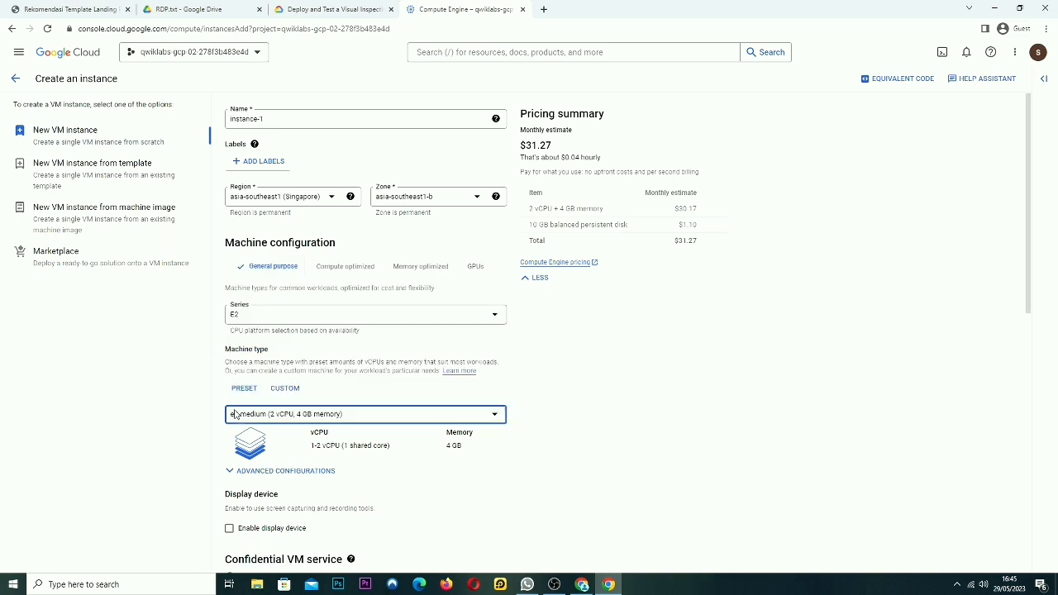
# Switch to a custom E2 machine with 4 cores and 32 GB memory
pyautogui.click(287, 388)
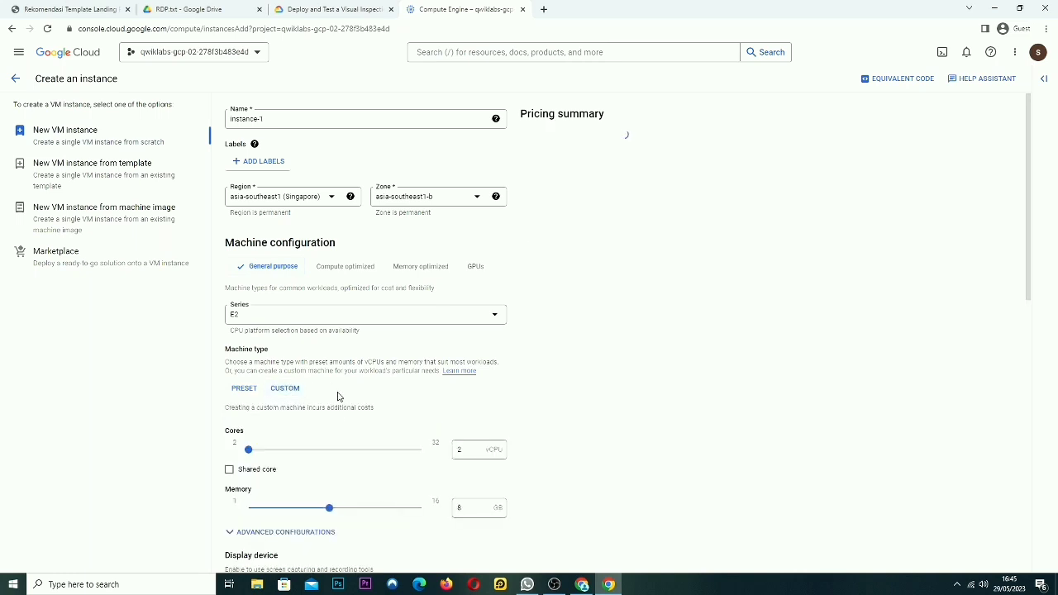
pyautogui.click(473, 452)
pyautogui.press('BackSpace')
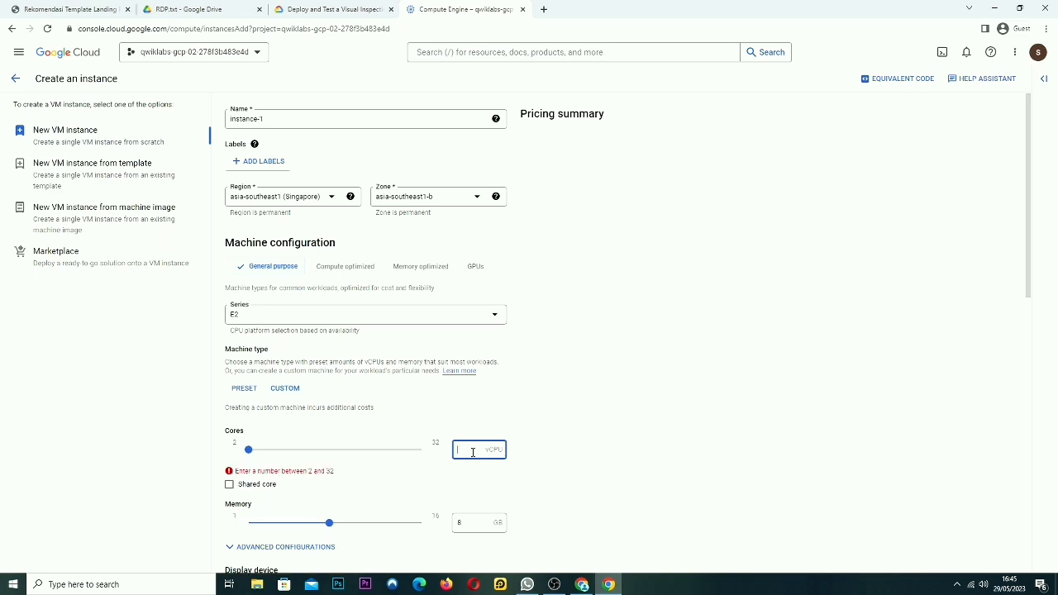
pyautogui.write('6')
pyautogui.press('BackSpace')
pyautogui.write('4')
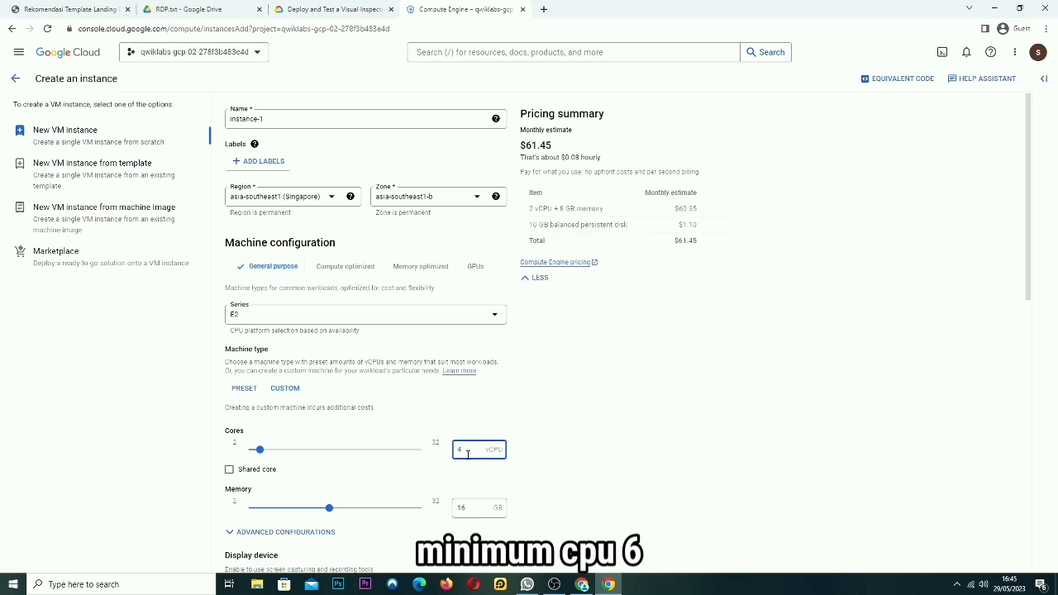
pyautogui.click(473, 504)
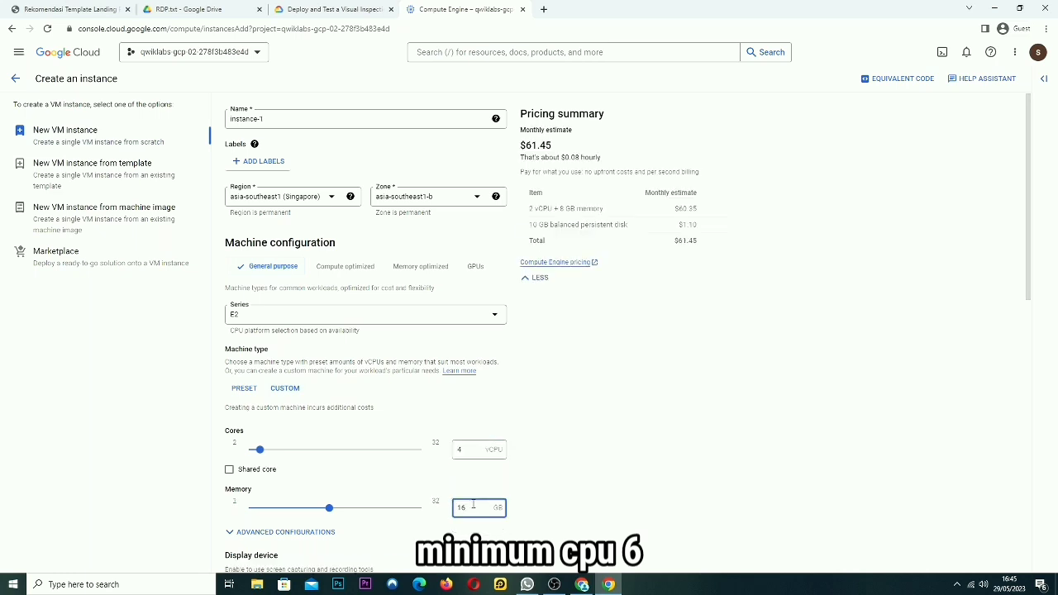
pyautogui.press('BackSpace')
pyautogui.press('BackSpace')
pyautogui.write('32')
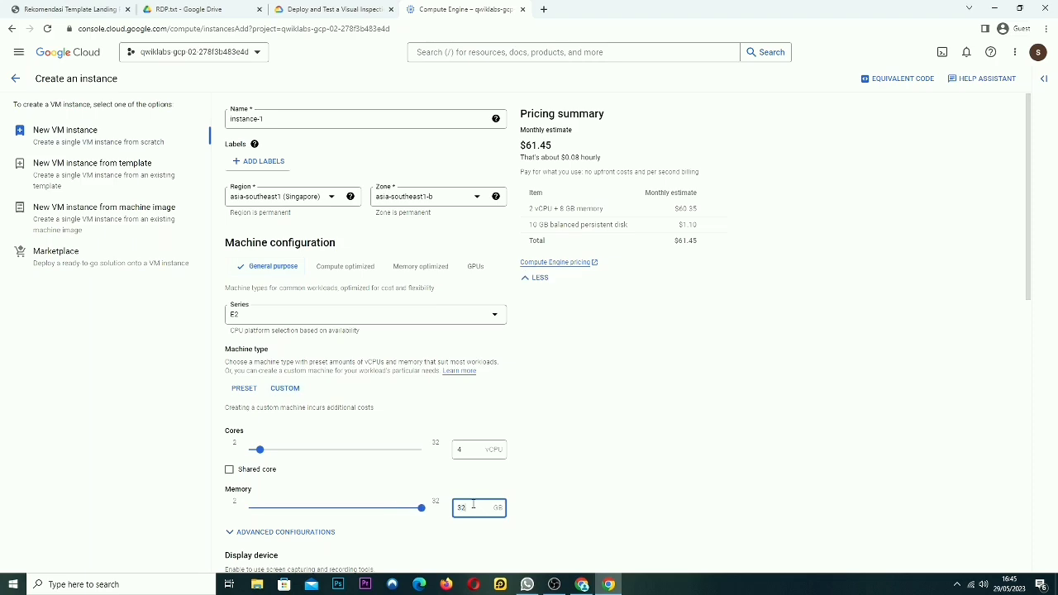
pyautogui.scroll(-2, 560, 418)
pyautogui.scroll(-2, 537, 413)
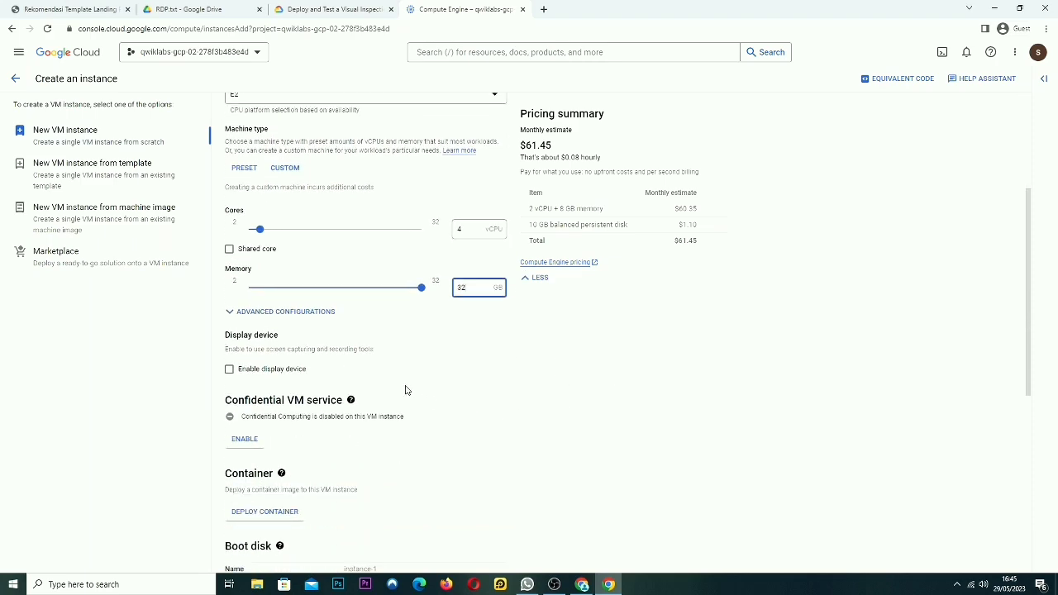
pyautogui.scroll(-5, 405, 390)
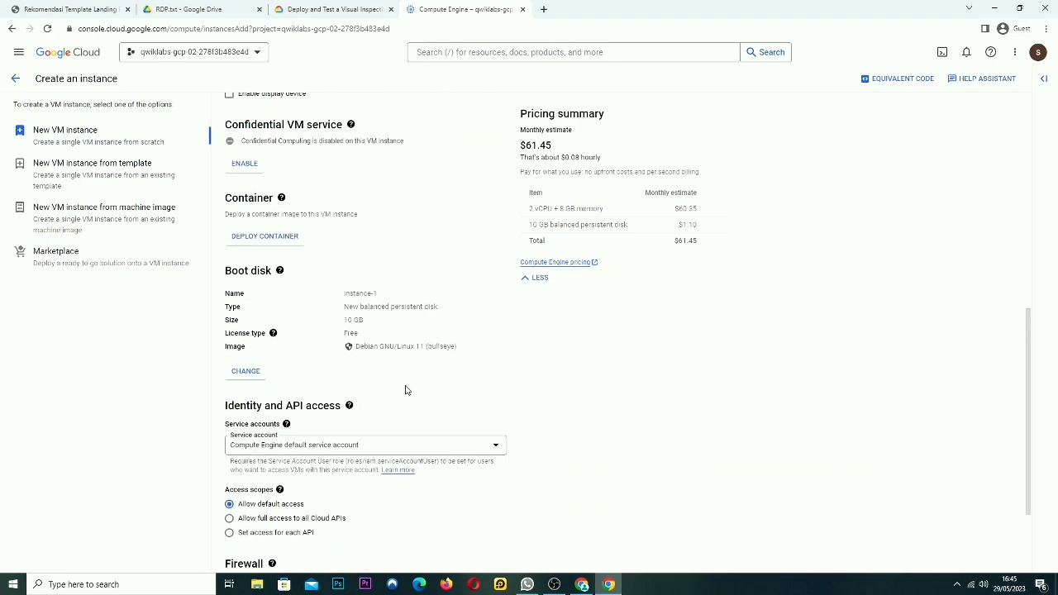
pyautogui.tripleClick(238, 276)
# Choose Windows Server with version 2019 Datacenter as the 50 GB boot disk image
pyautogui.click(245, 373)
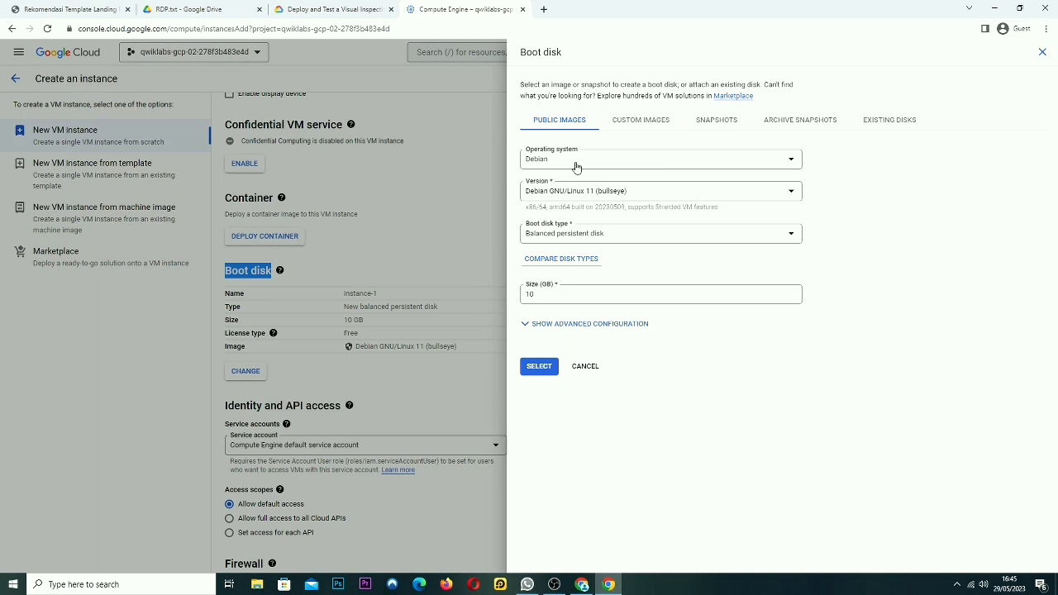
pyautogui.click(602, 168)
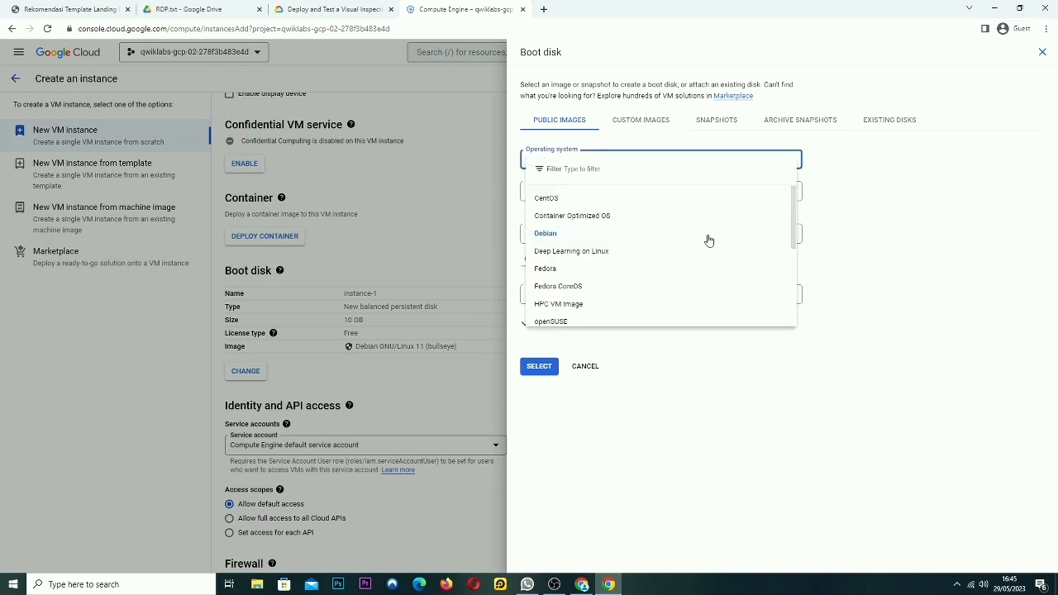
pyautogui.scroll(-5, 608, 265)
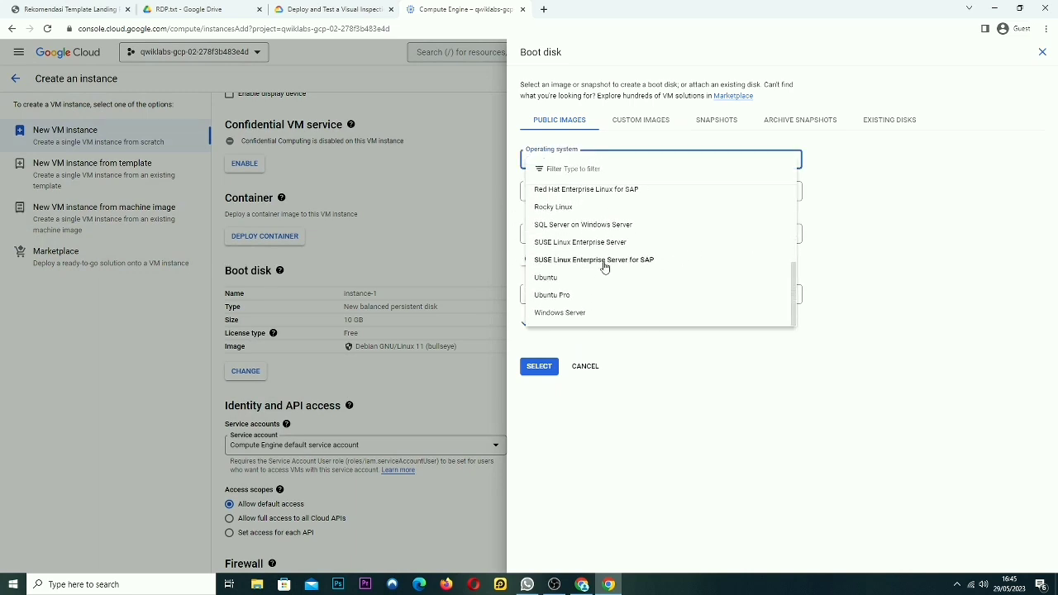
pyautogui.click(584, 313)
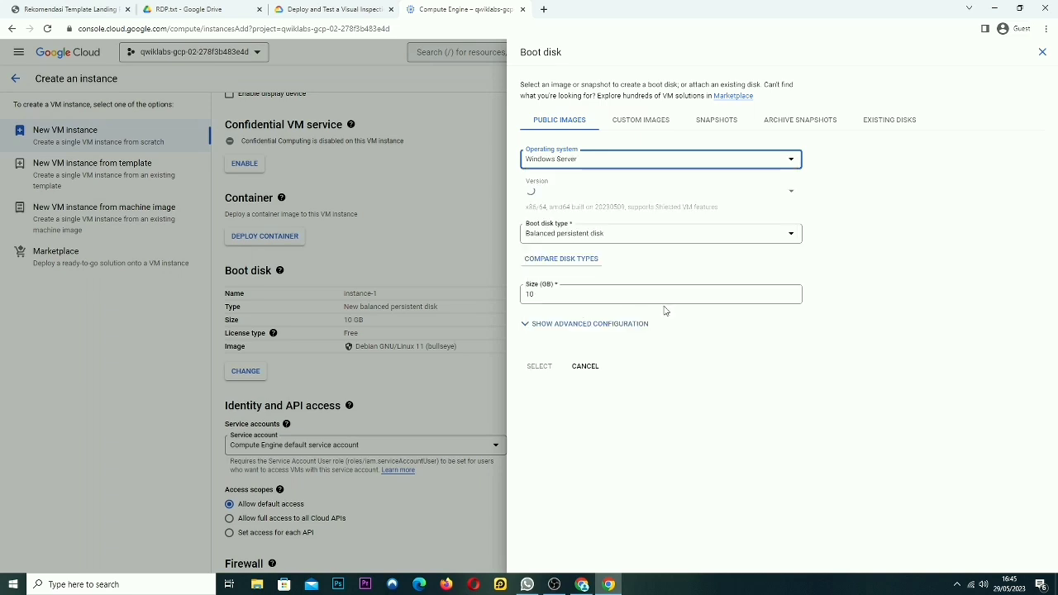
pyautogui.click(595, 193)
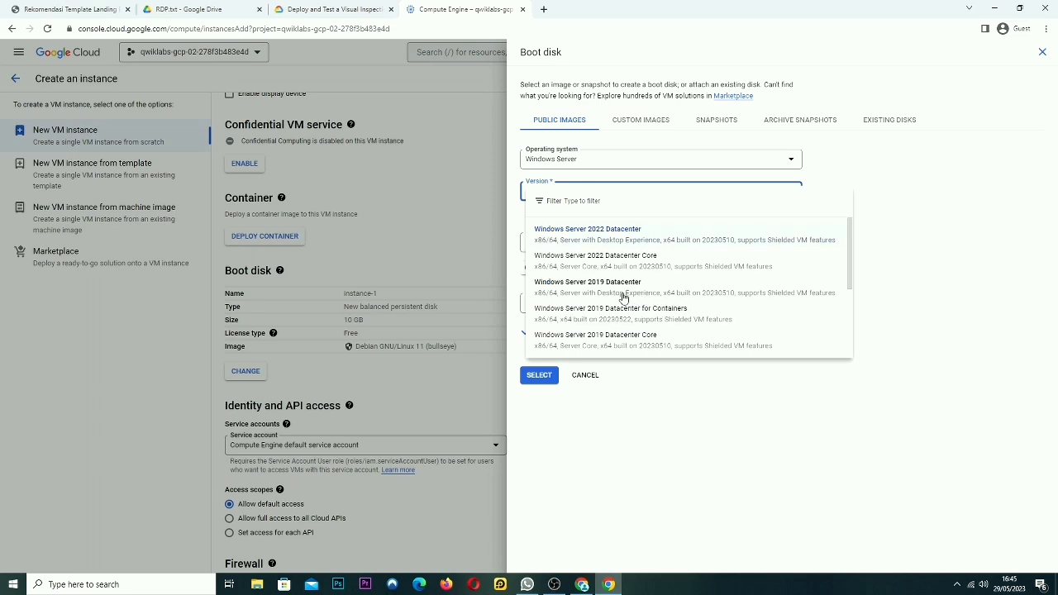
pyautogui.click(621, 295)
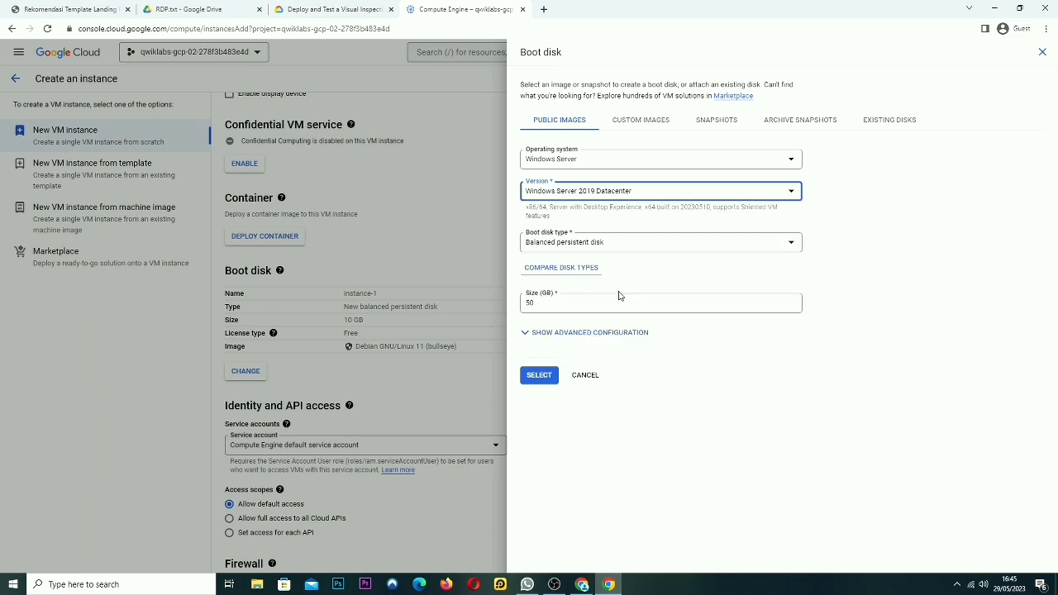
pyautogui.click(539, 376)
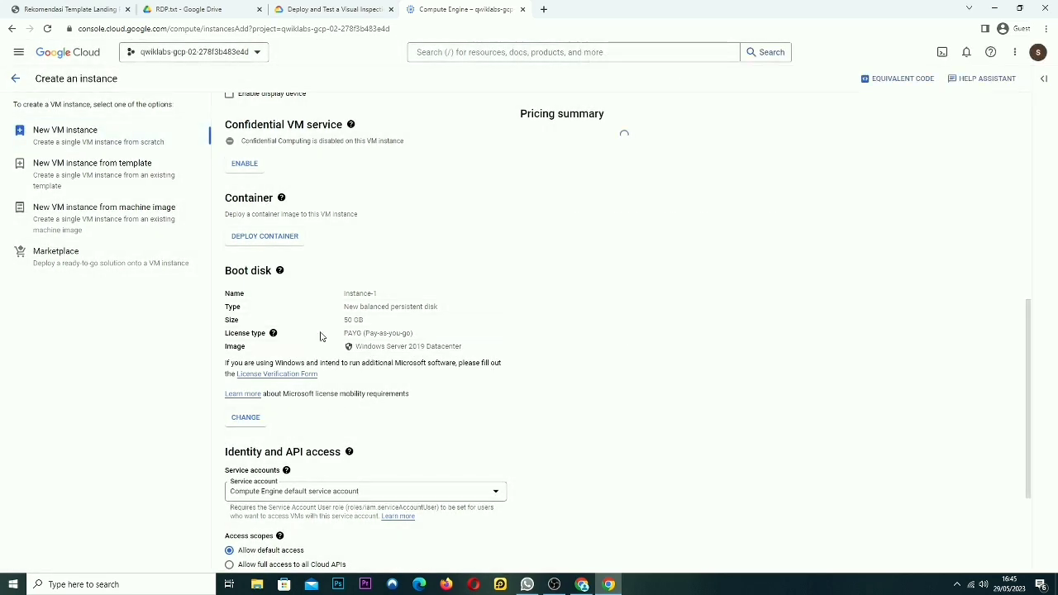
# Tick Allow HTTP and Allow HTTPS traffic under Firewall, then create instance-1
pyautogui.scroll(-3, 396, 379)
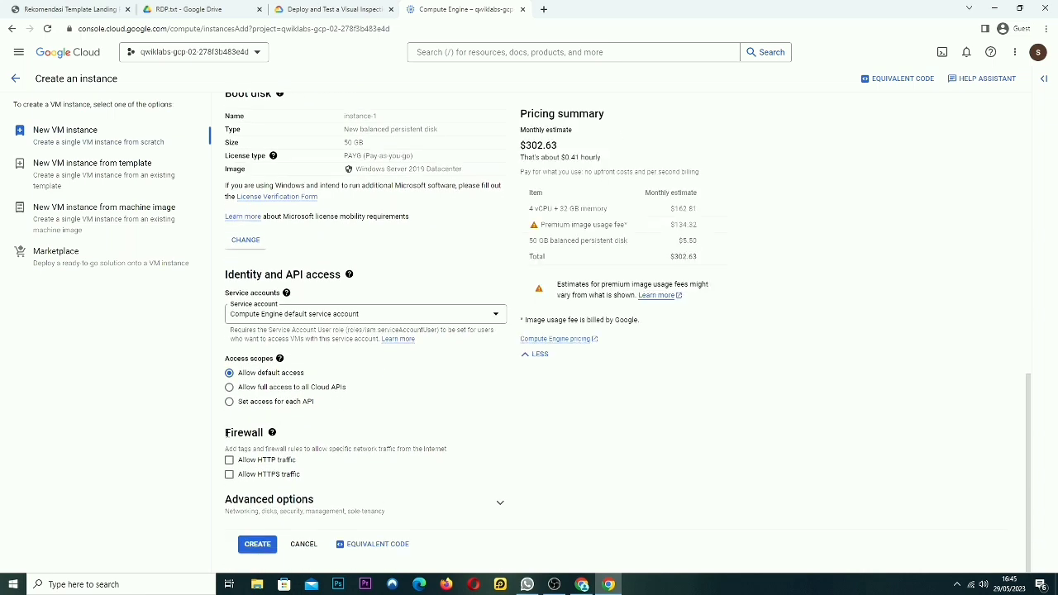
pyautogui.moveTo(224, 436); pyautogui.dragTo(261, 444)
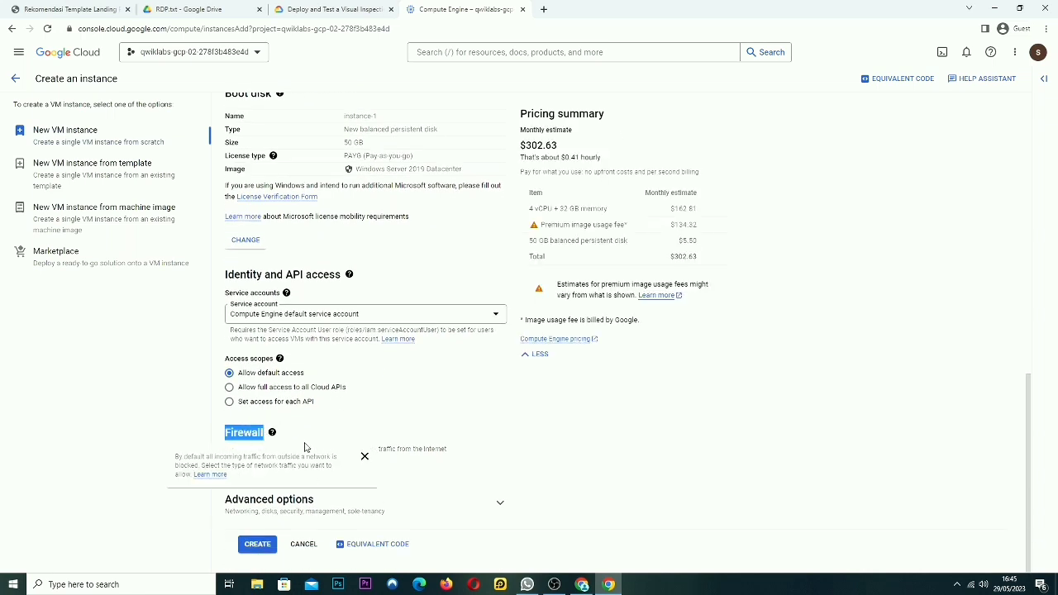
pyautogui.click(229, 460)
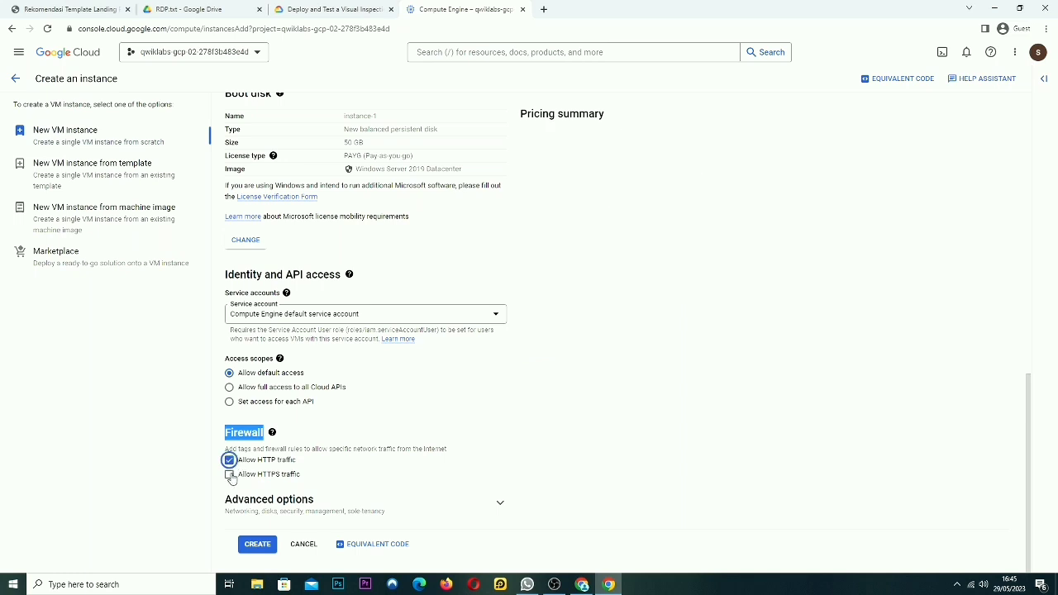
pyautogui.click(229, 474)
pyautogui.click(258, 545)
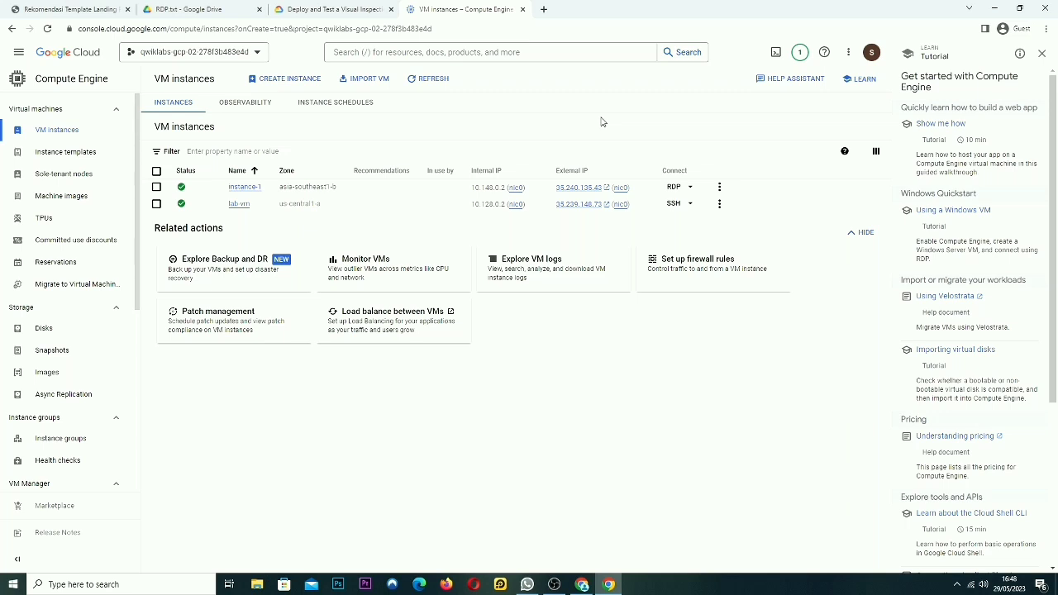
# Open instance-1's details and copy its external IP 35.240.135.43
pyautogui.click(253, 189)
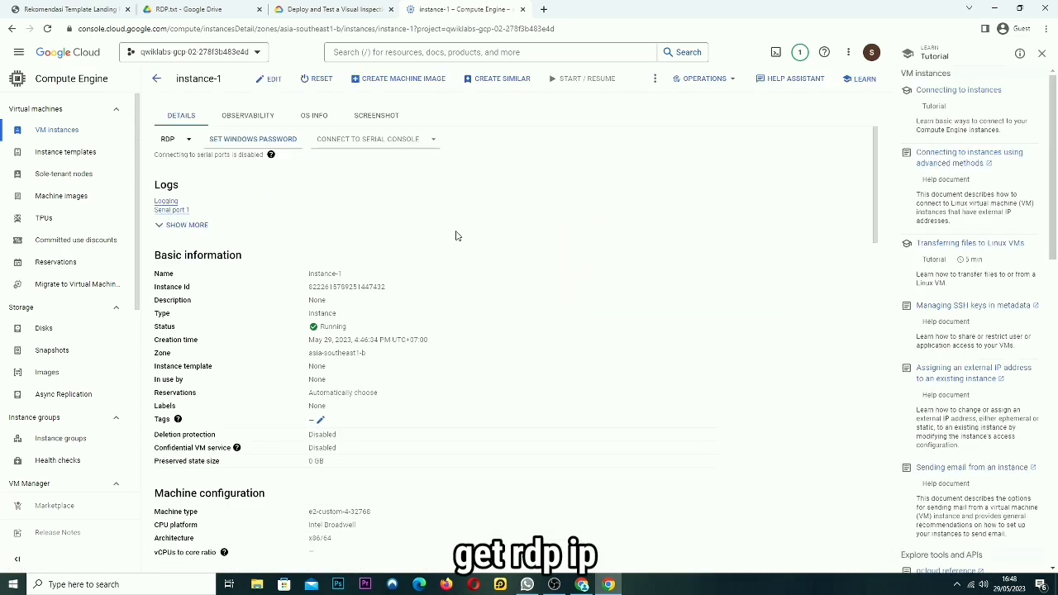
pyautogui.scroll(-4, 403, 390)
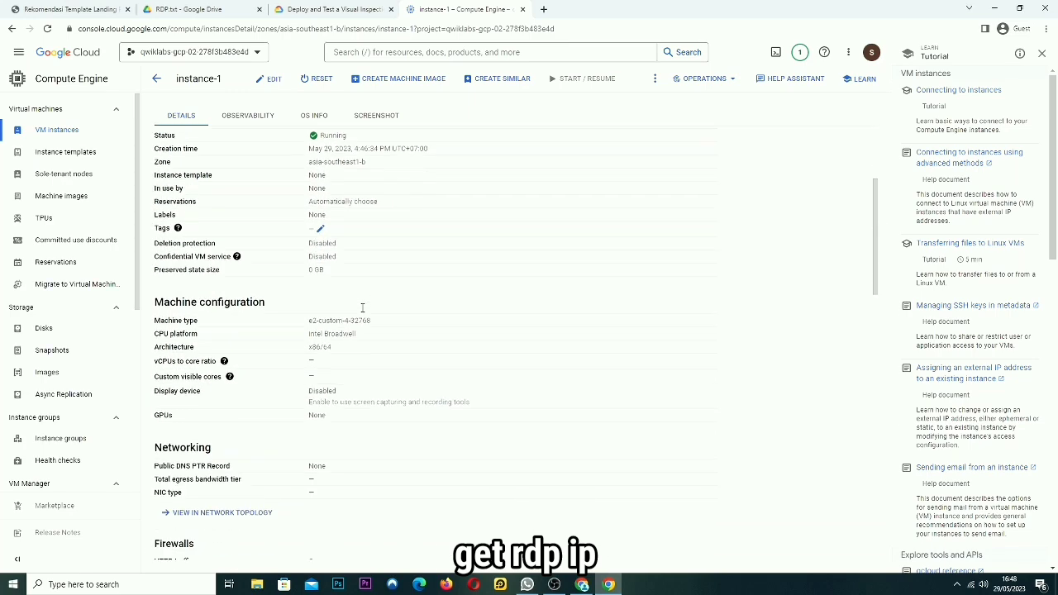
pyautogui.scroll(-3, 361, 313)
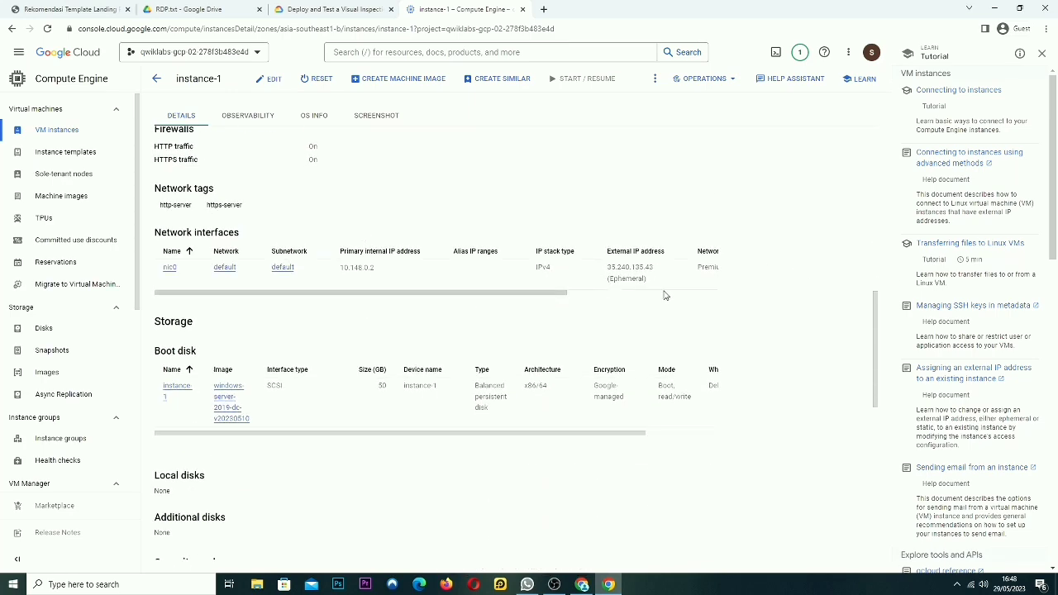
pyautogui.click(653, 279)
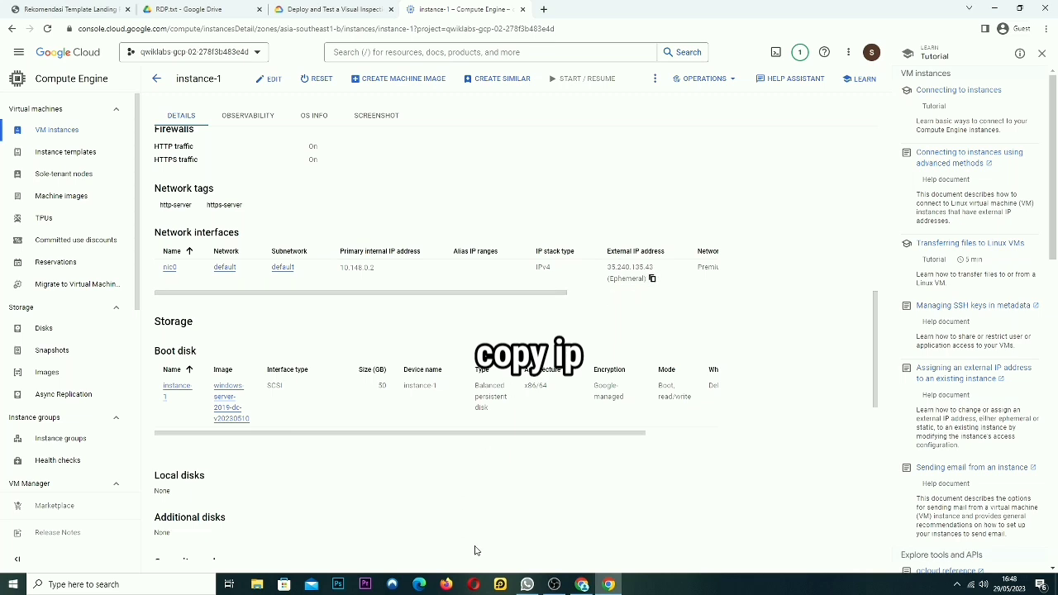
pyautogui.click(146, 589)
# Launch Remote Desktop Connection, paste 35.240.135.43 as the computer, try connecting, then cancel
pyautogui.write('rem')
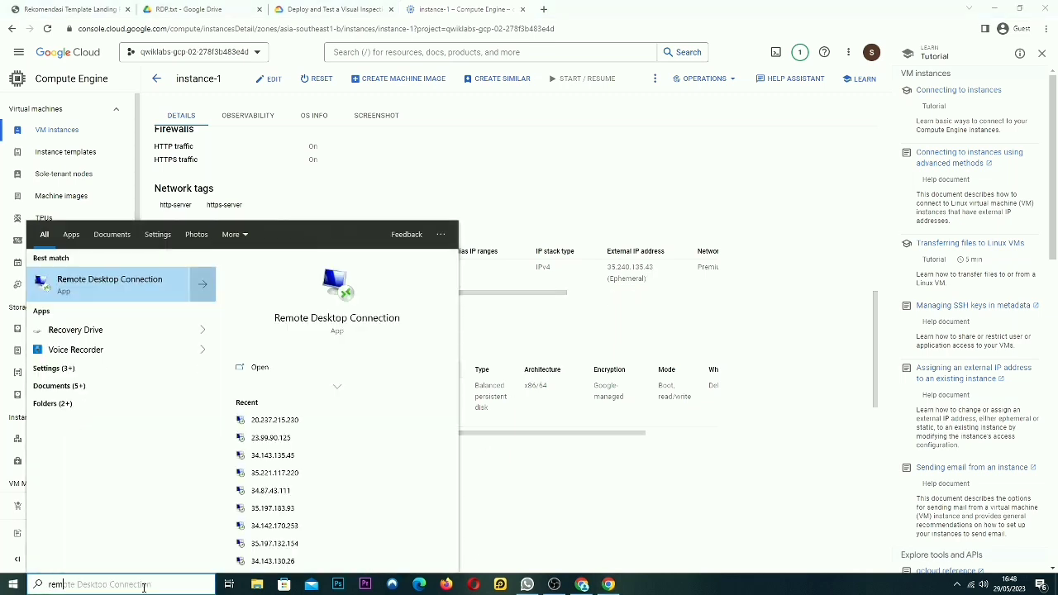
pyautogui.write('ot')
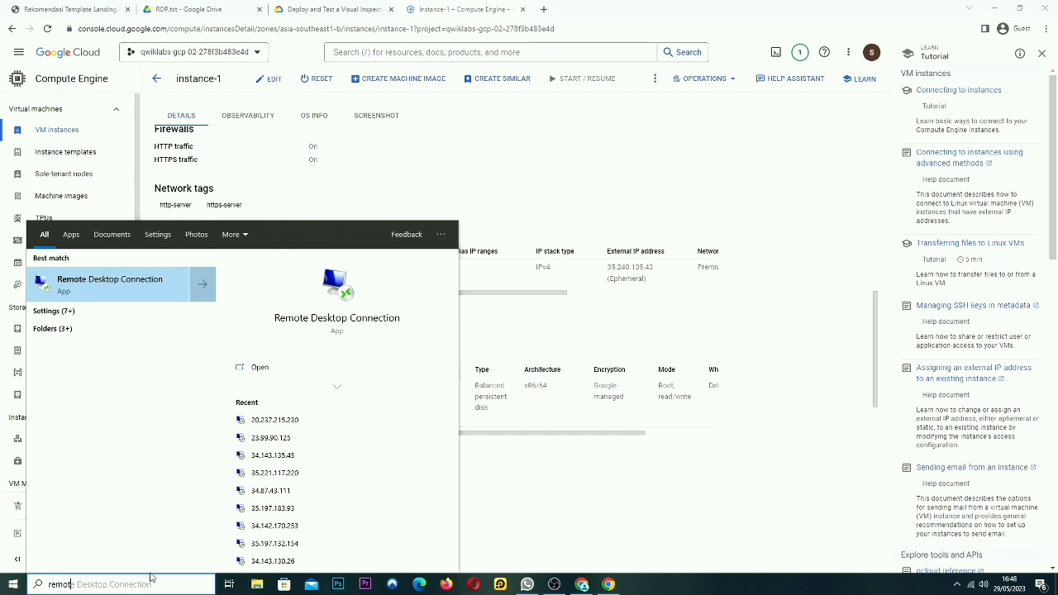
pyautogui.click(141, 272)
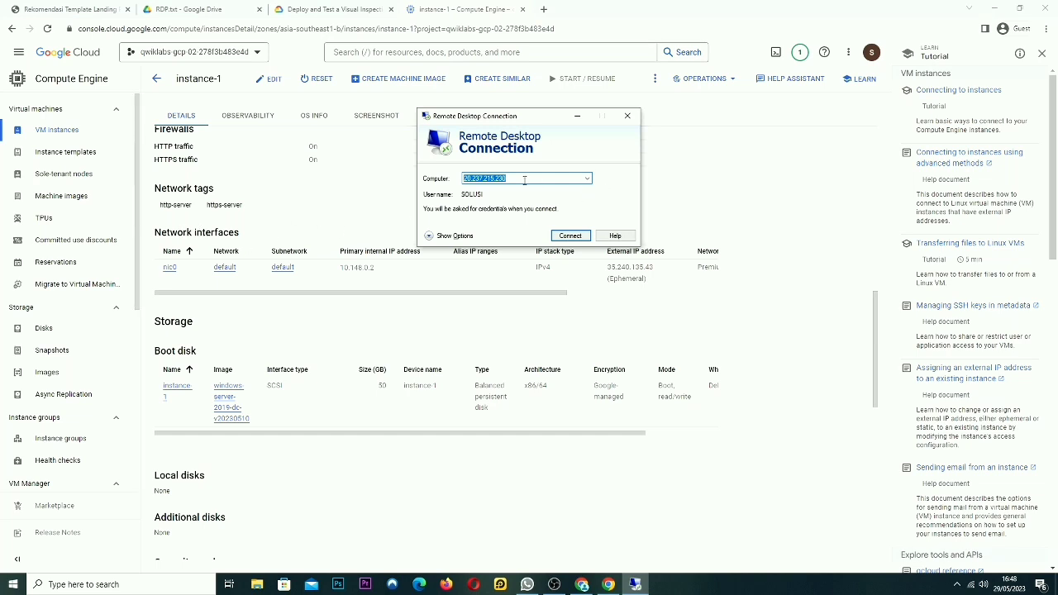
pyautogui.hotkey('ctrl', 'v')
pyautogui.click(570, 236)
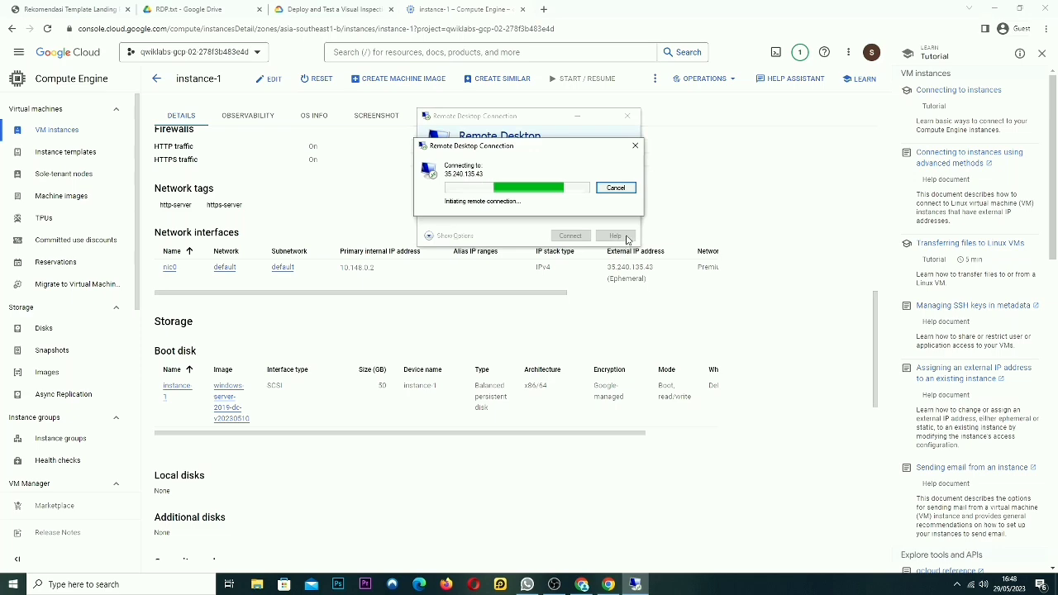
pyautogui.click(627, 187)
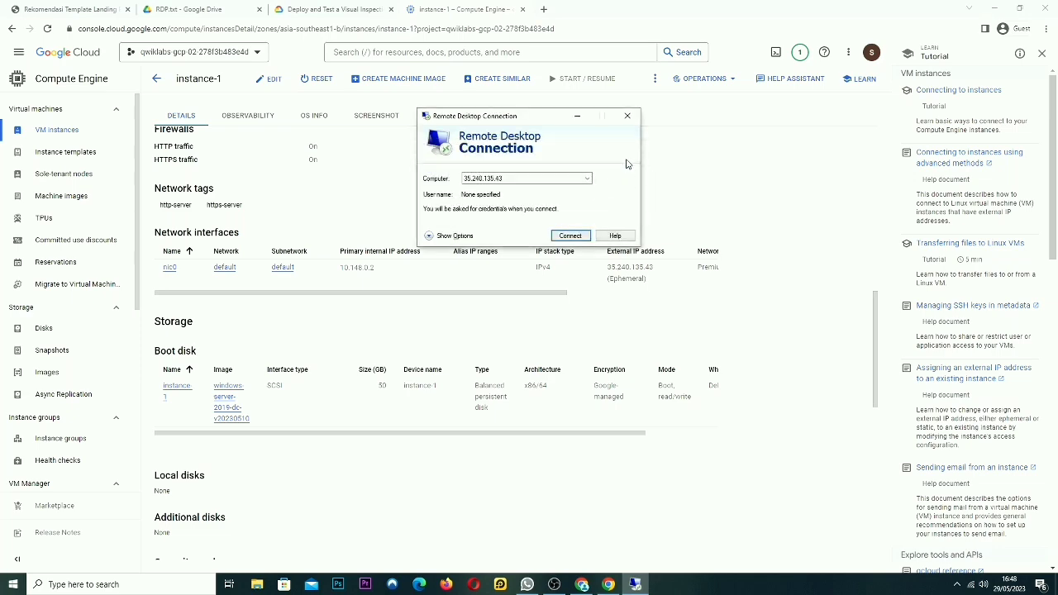
pyautogui.scroll(5, 725, 218)
pyautogui.click(725, 218)
pyautogui.scroll(3, 546, 229)
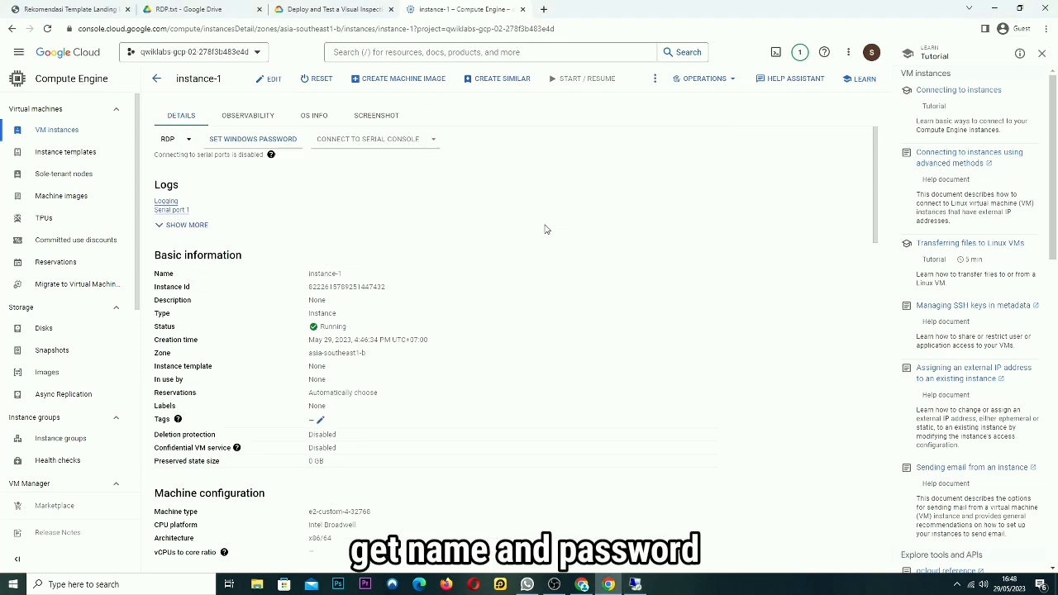
# Generate a new Windows password and paste the instance's username into the Remote Desktop credentials prompt
pyautogui.click(252, 138)
pyautogui.moveTo(386, 338); pyautogui.dragTo(300, 356)
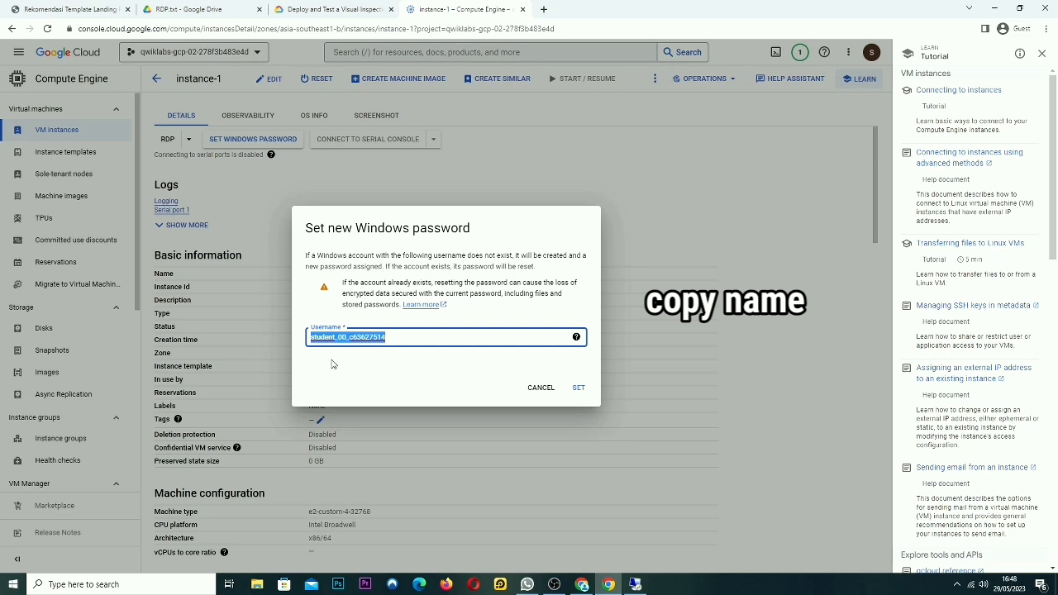
pyautogui.click(635, 585)
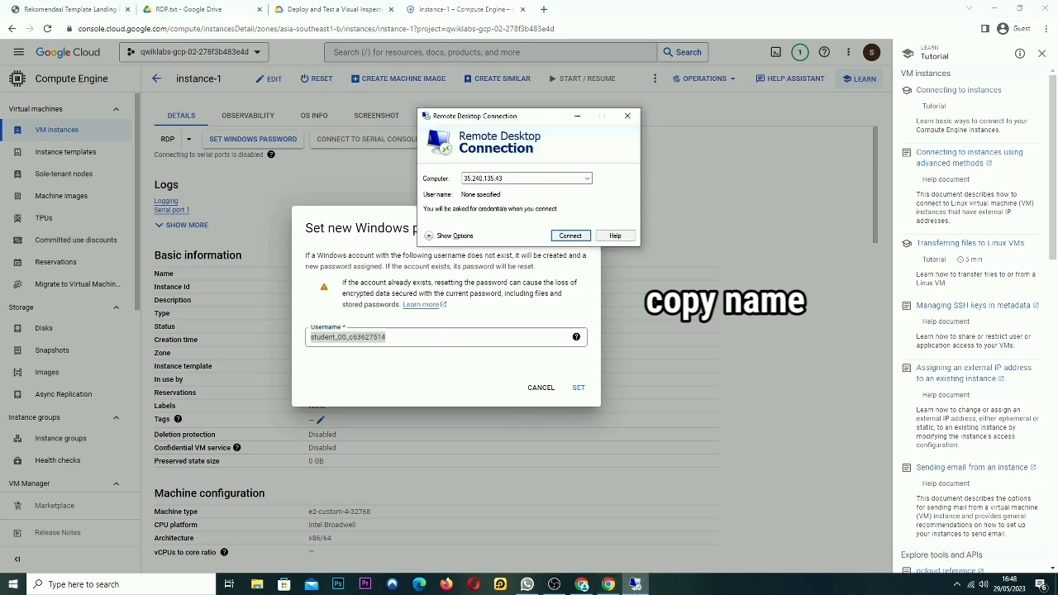
pyautogui.click(567, 236)
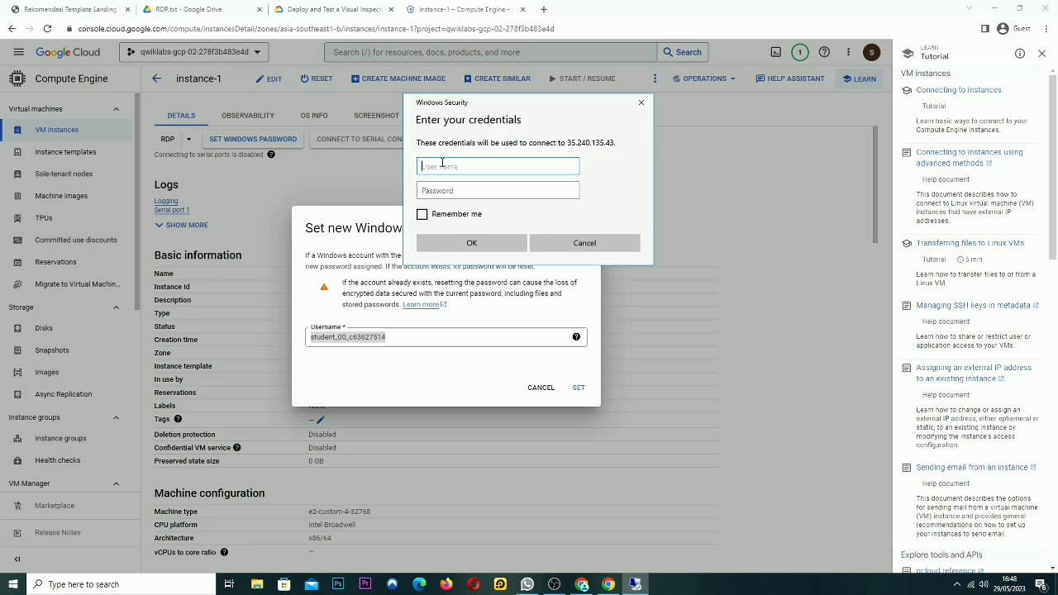
pyautogui.click(578, 389)
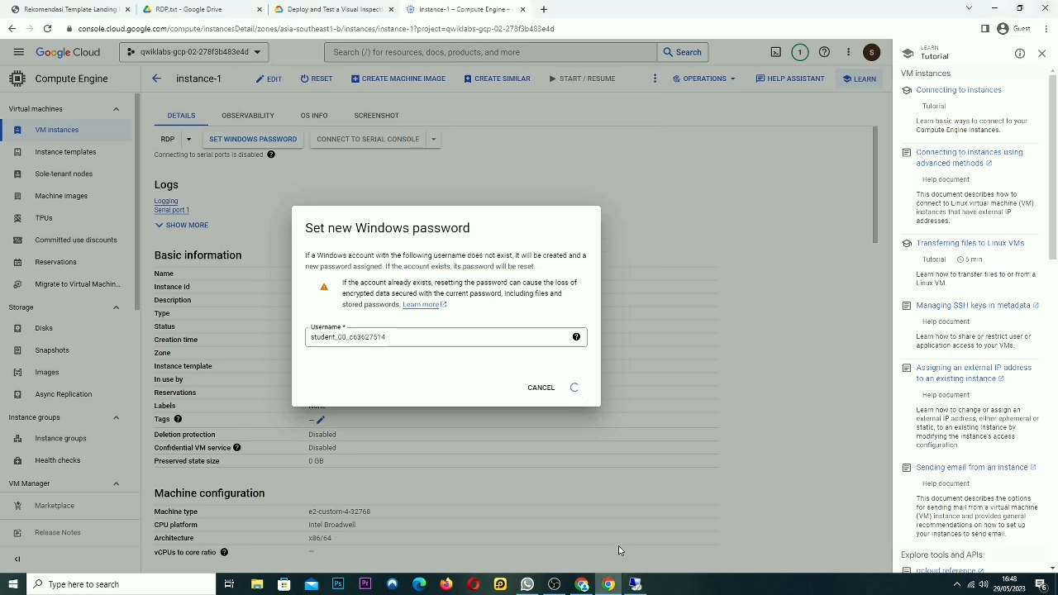
pyautogui.click(635, 584)
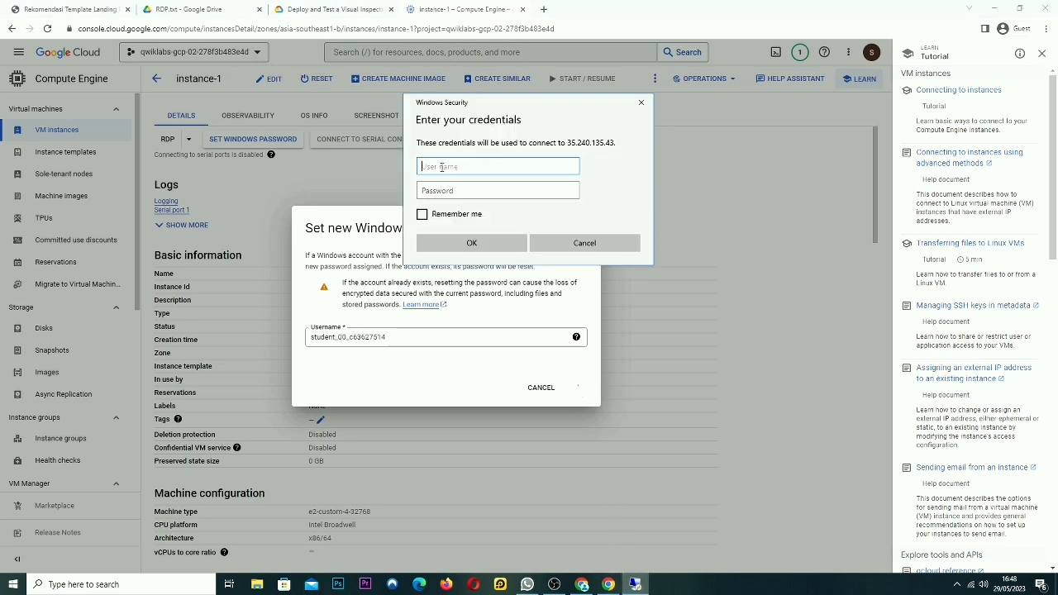
pyautogui.hotkey('ctrl', 'v')
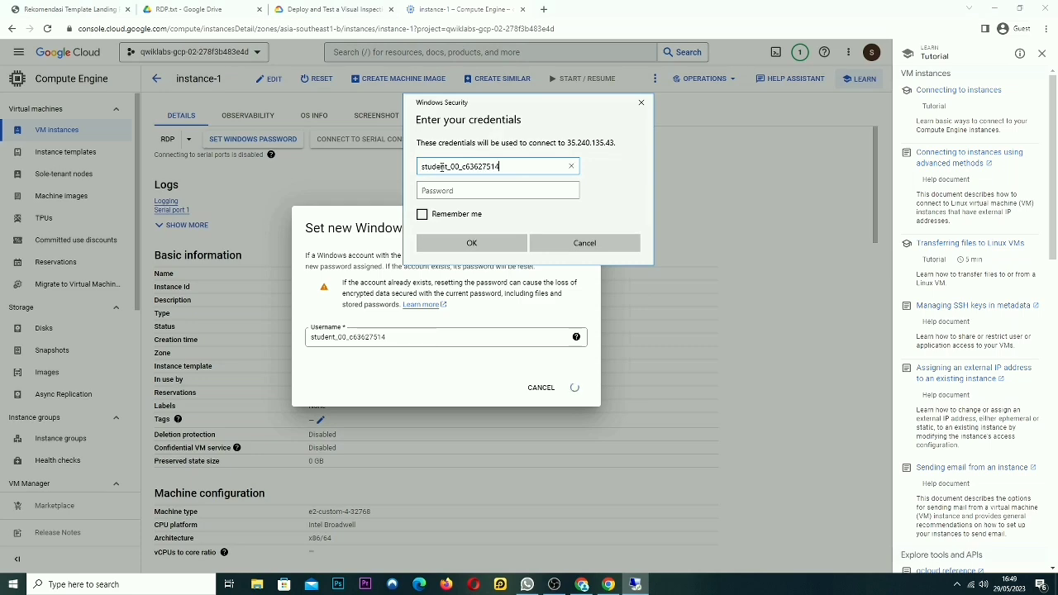
# Paste the generated password, submit the credentials and accept the certificate warning
pyautogui.click(460, 197)
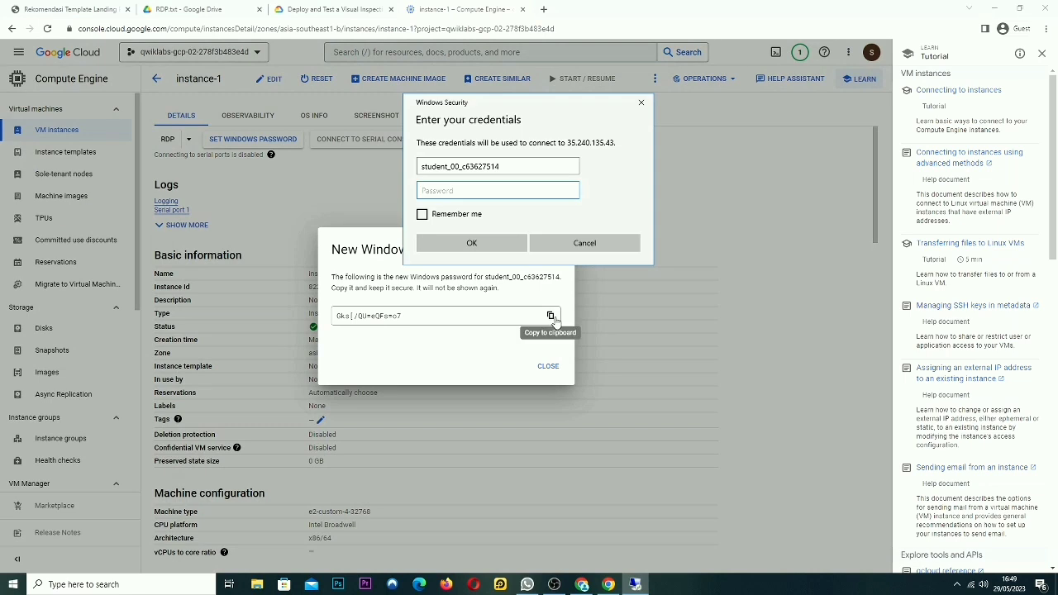
pyautogui.click(552, 318)
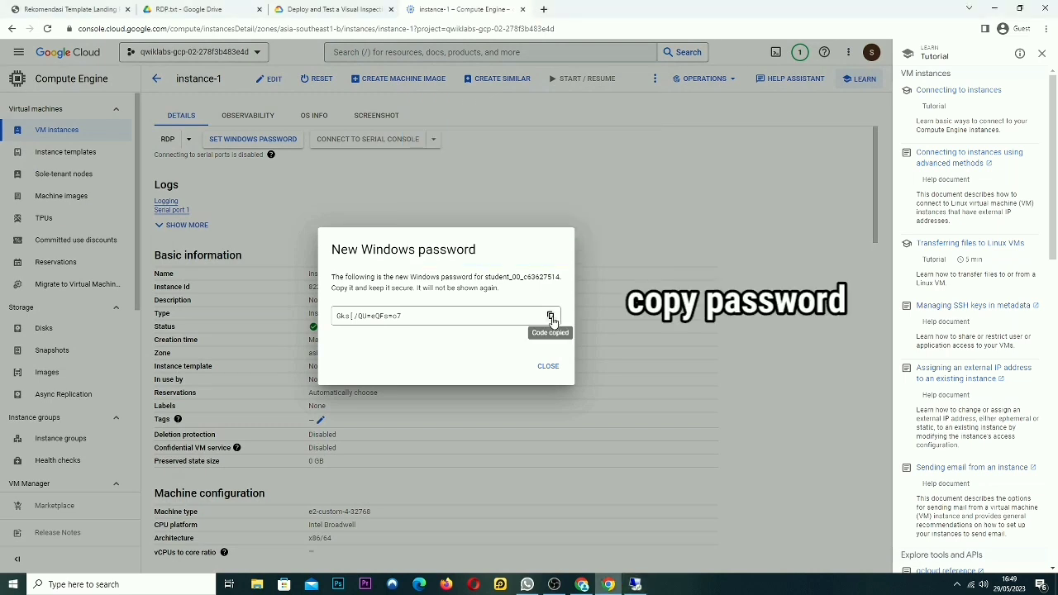
pyautogui.click(633, 585)
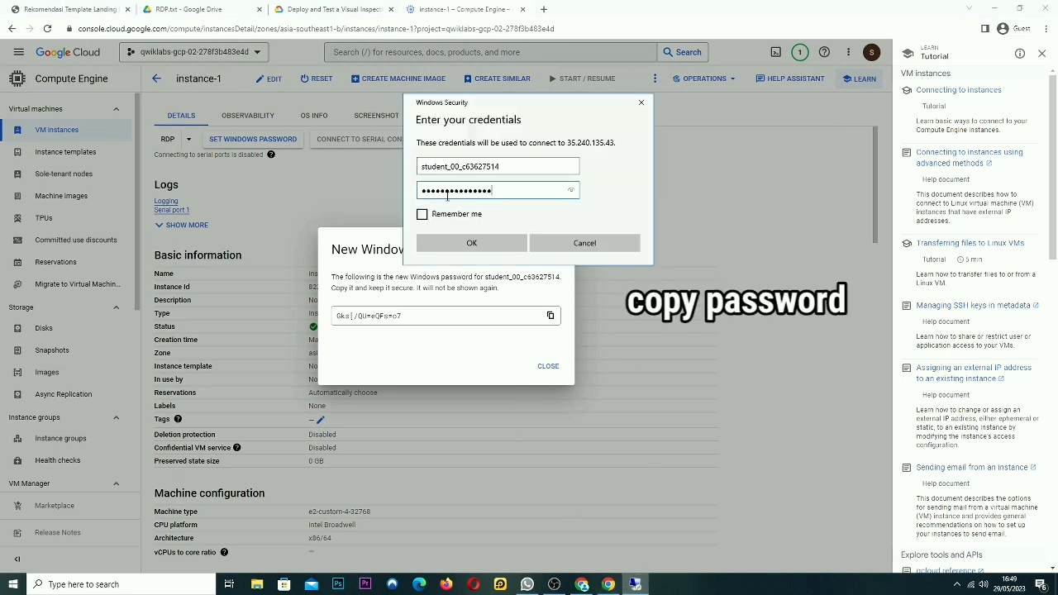
pyautogui.hotkey('ctrl', 'v')
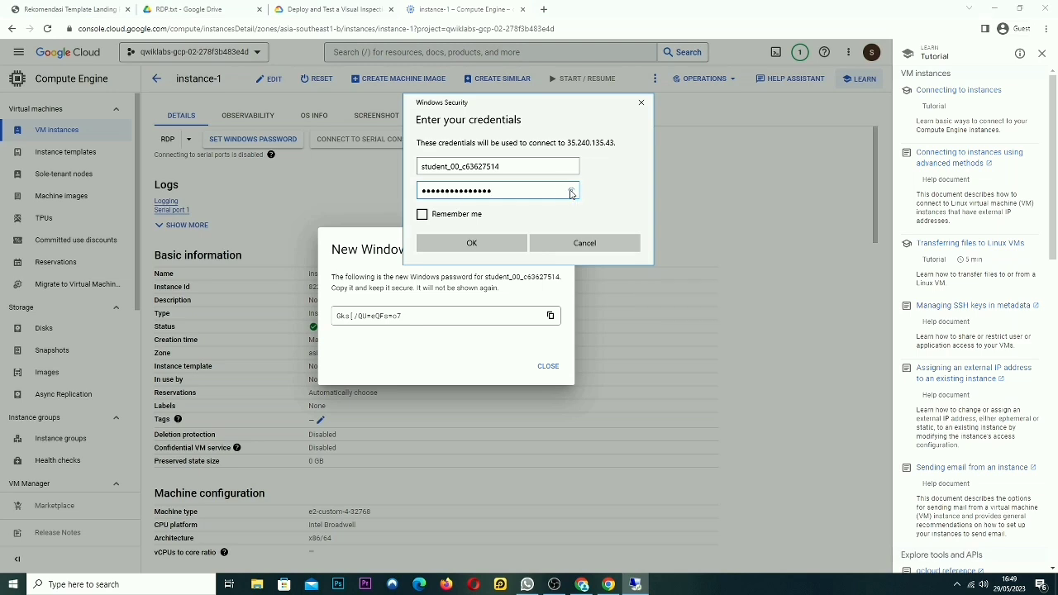
pyautogui.click(570, 191)
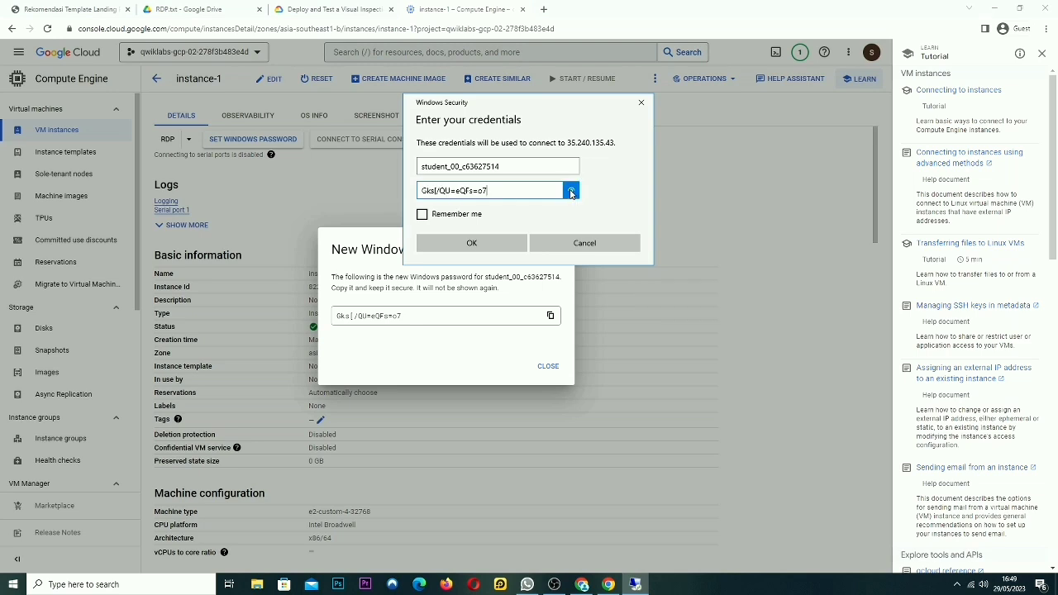
pyautogui.click(490, 248)
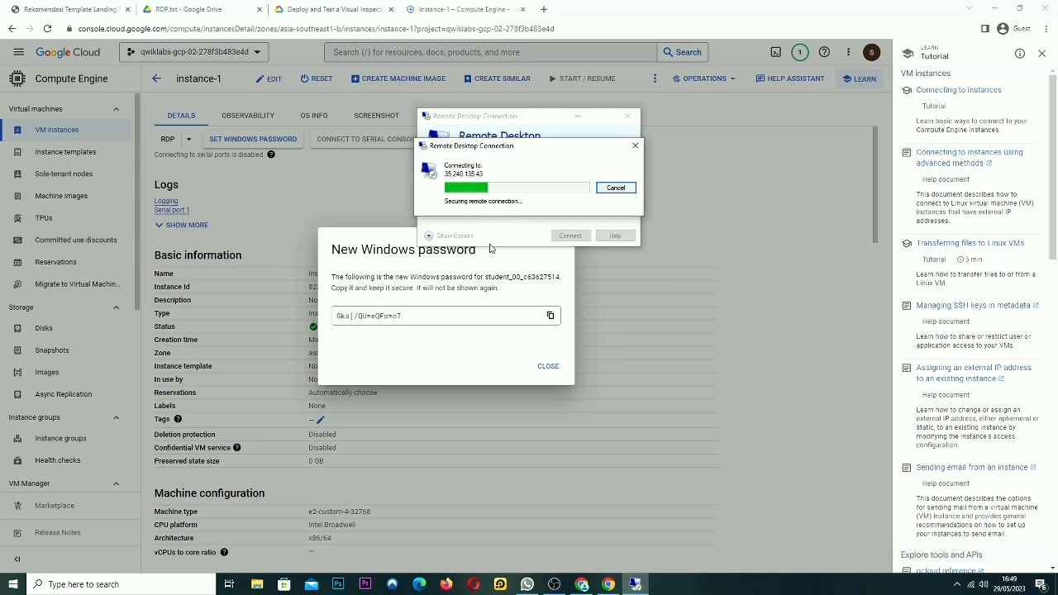
pyautogui.click(565, 274)
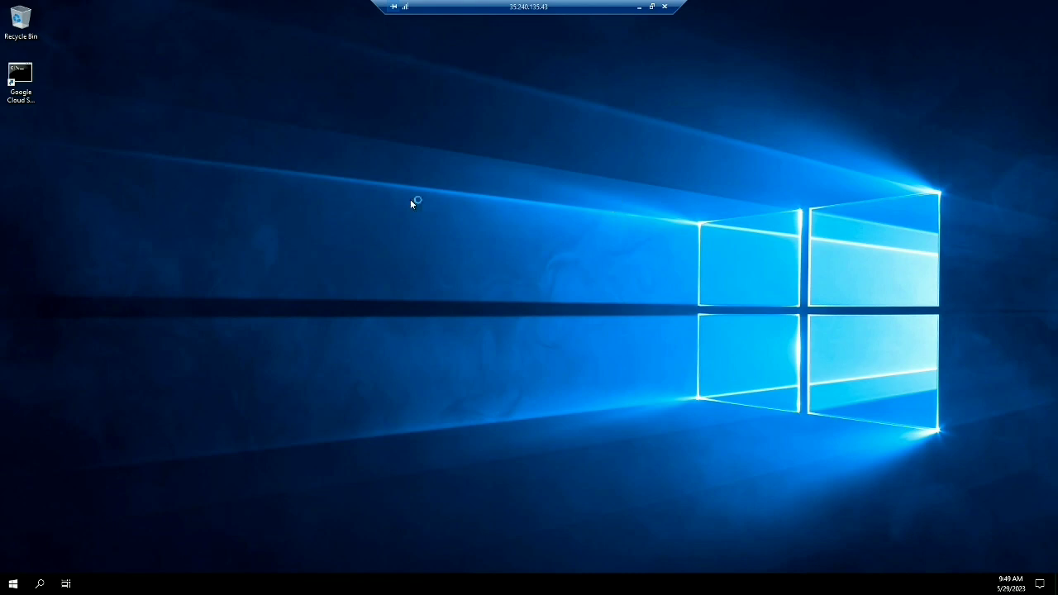
# Refresh the remote desktop and dismiss the Windows Admin Center pop-up
pyautogui.rightClick(504, 177)
pyautogui.click(549, 210)
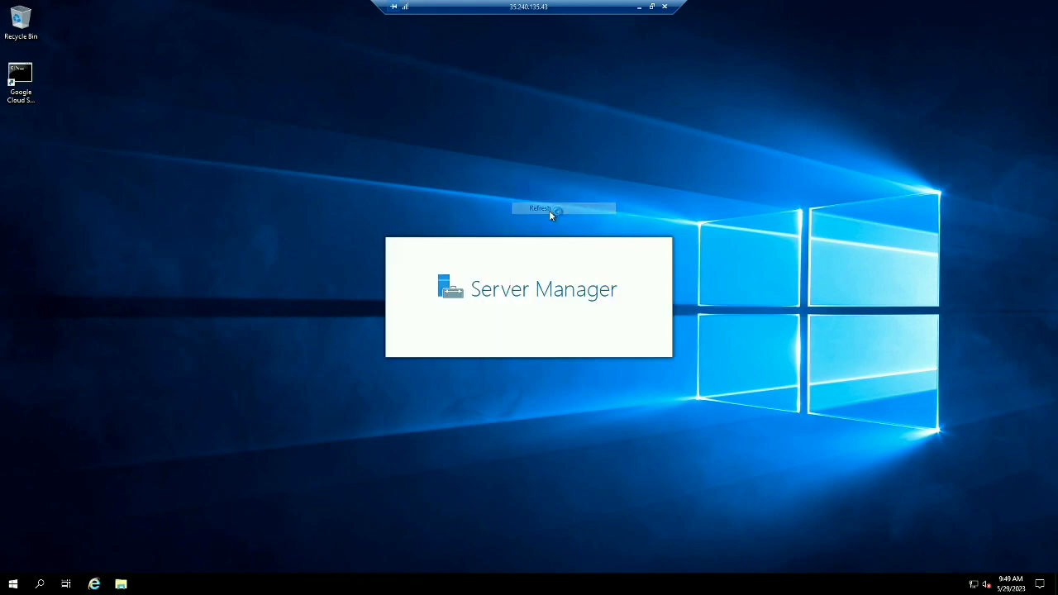
pyautogui.rightClick(549, 211)
pyautogui.click(609, 246)
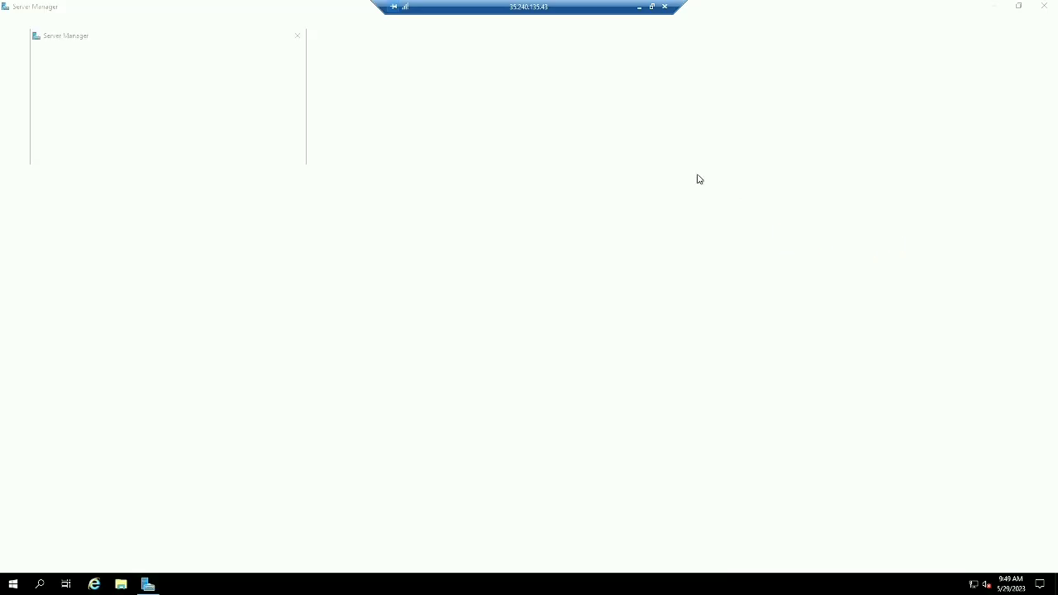
pyautogui.click(295, 33)
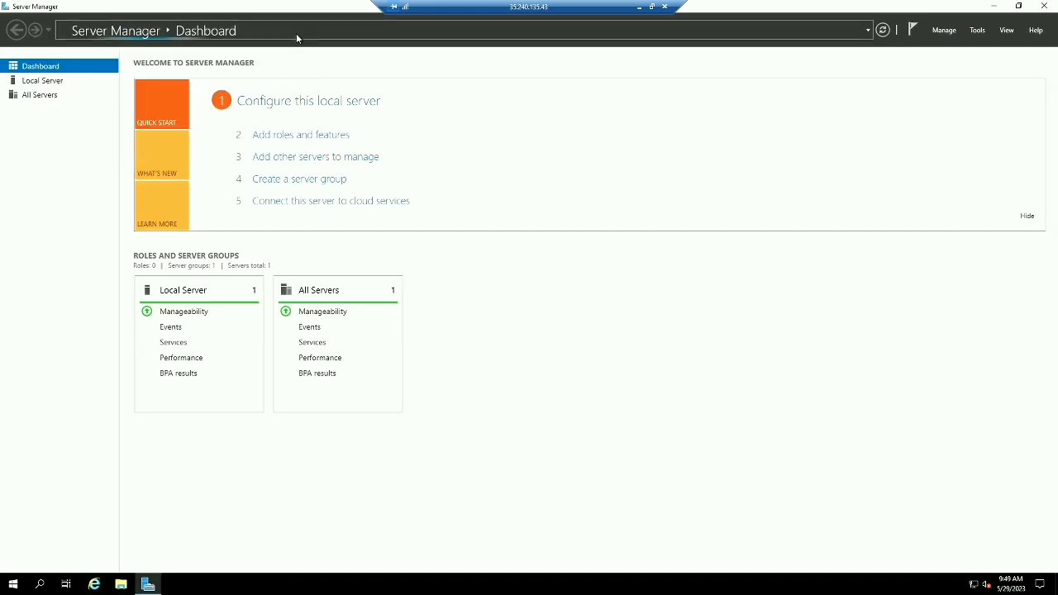
# Turn IE Enhanced Security Configuration off in Local Server, then close Server Manager
pyautogui.click(41, 82)
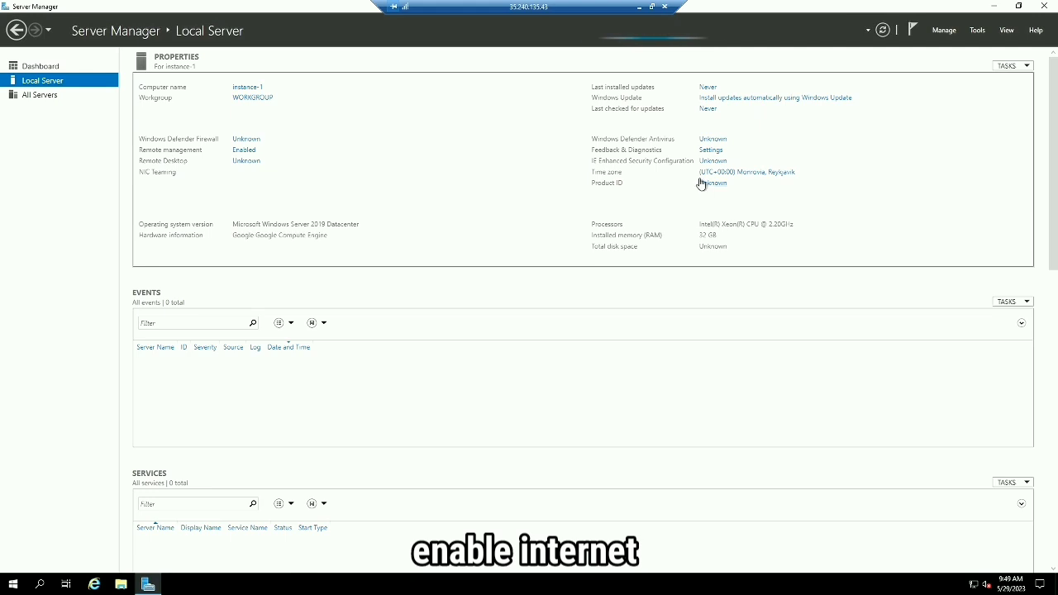
pyautogui.click(703, 161)
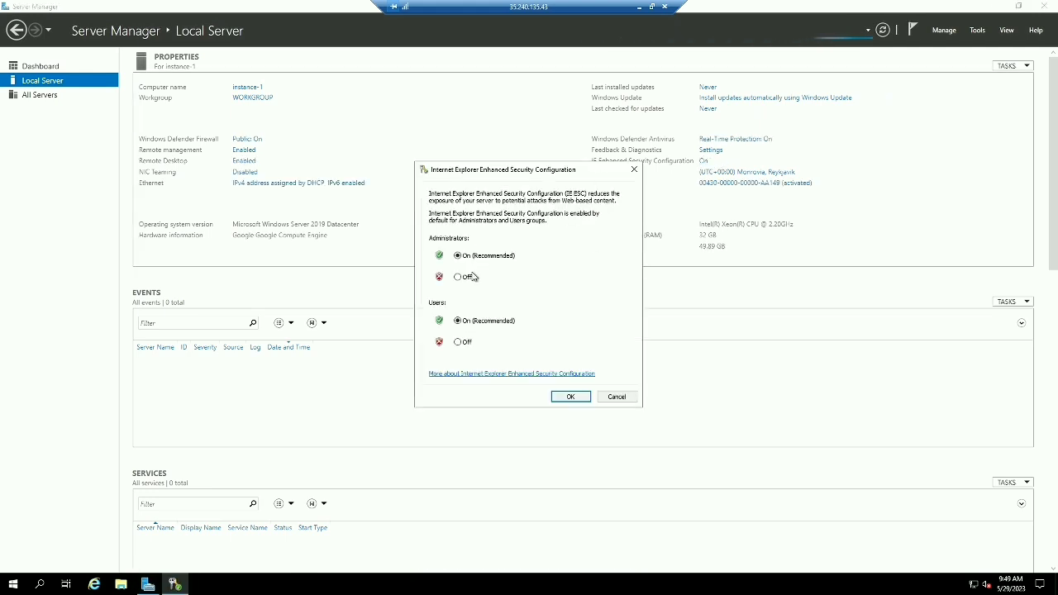
pyautogui.click(459, 342)
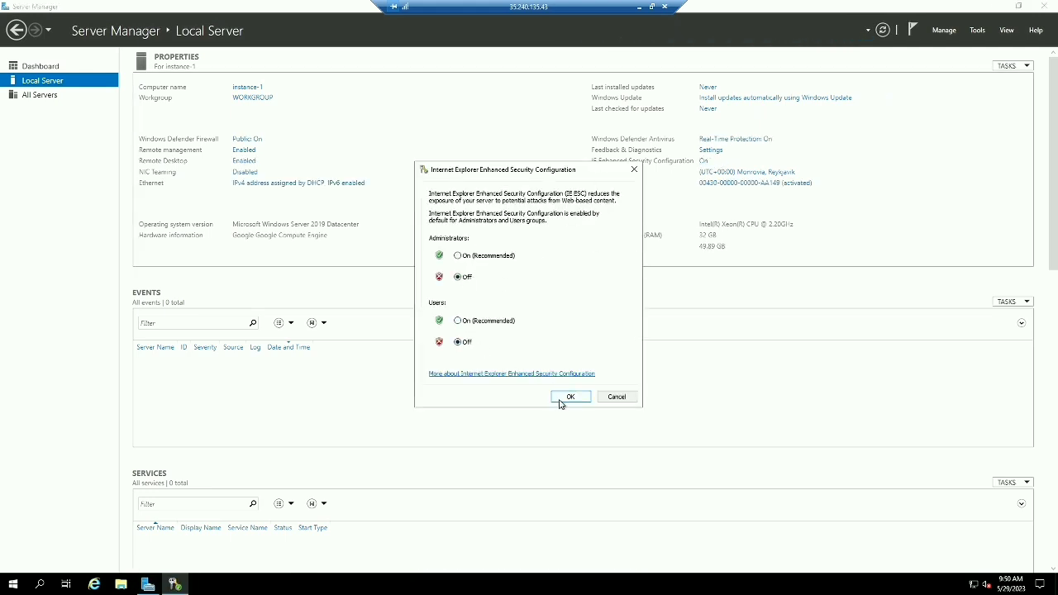
pyautogui.press('Return')
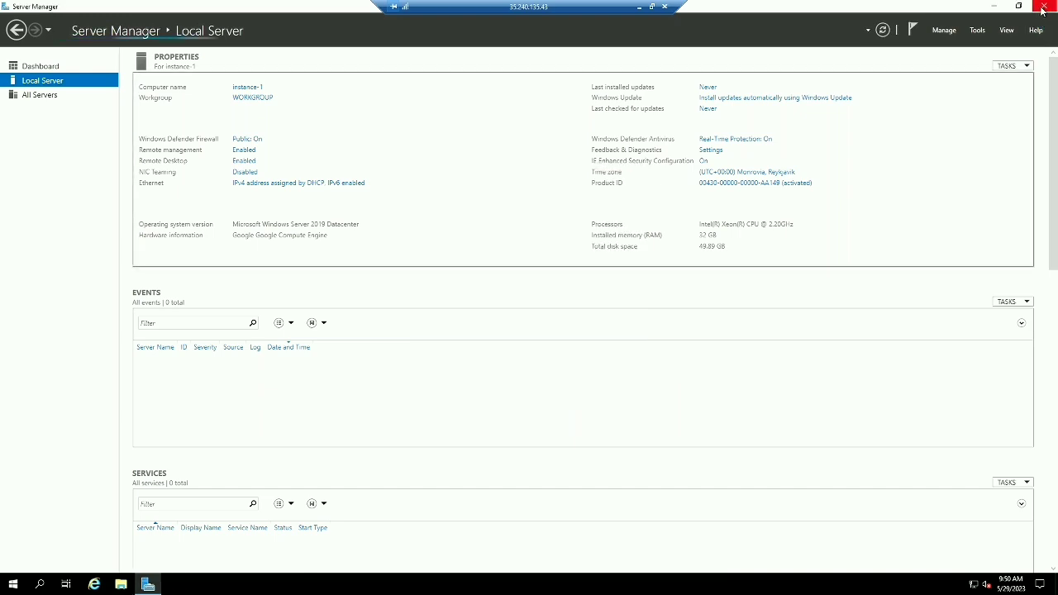
pyautogui.click(1043, 6)
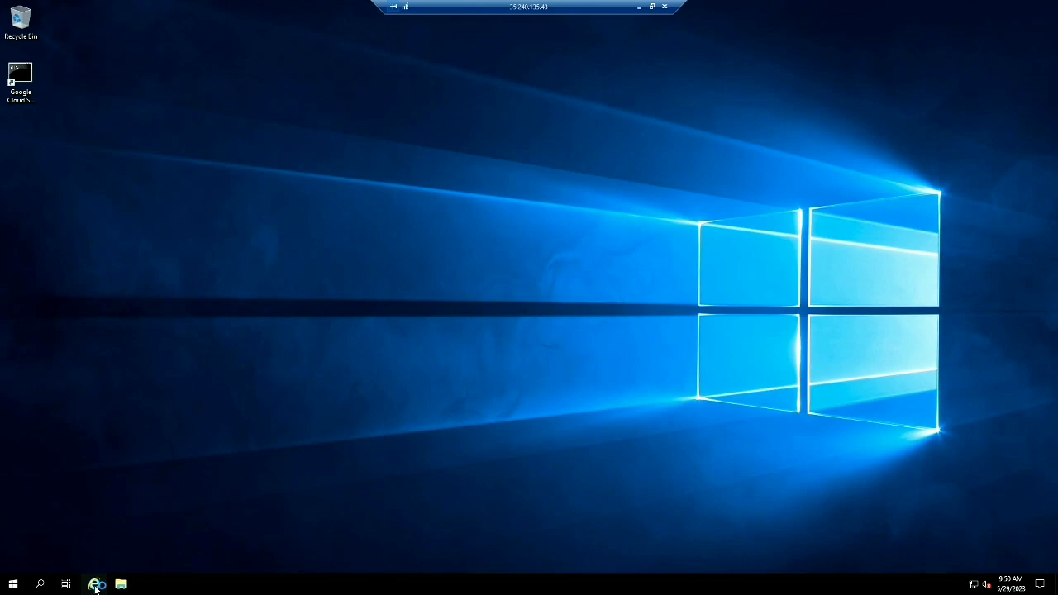
# Start Internet Explorer with recommended settings and search the web for chrome
pyautogui.click(96, 585)
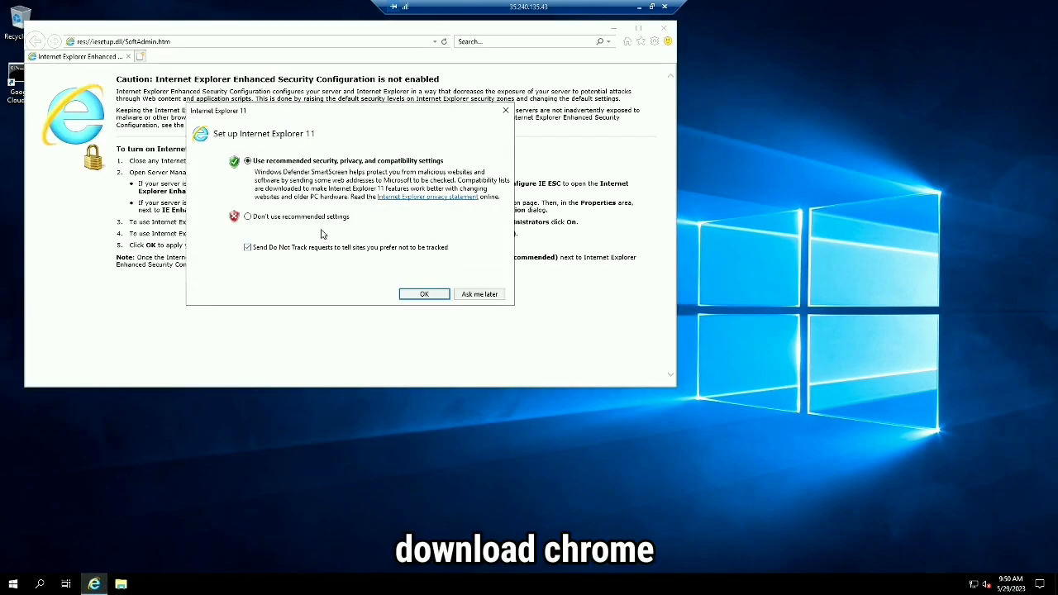
pyautogui.click(423, 294)
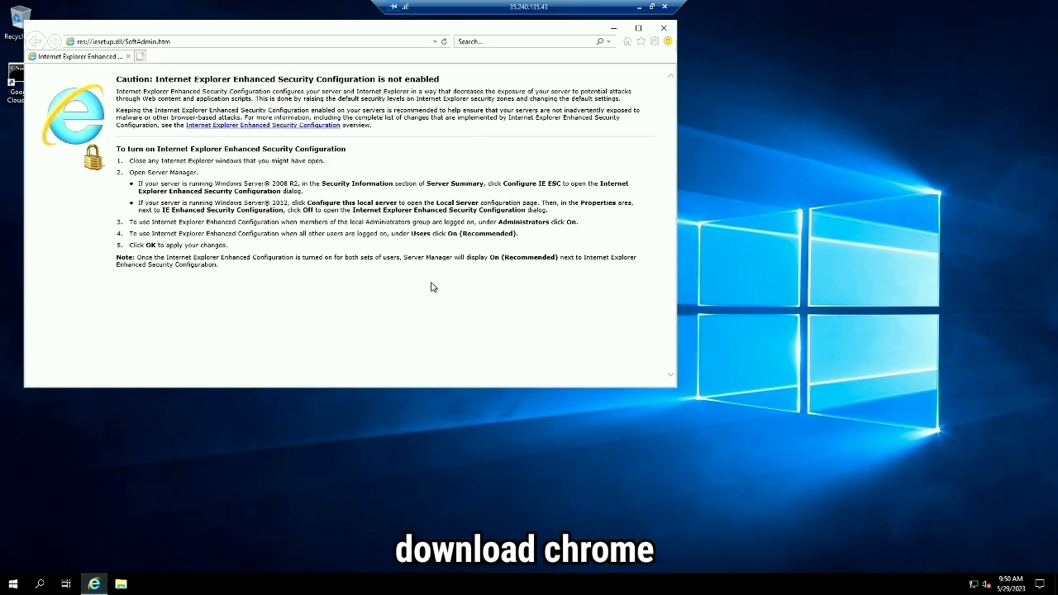
pyautogui.click(298, 42)
pyautogui.write('d')
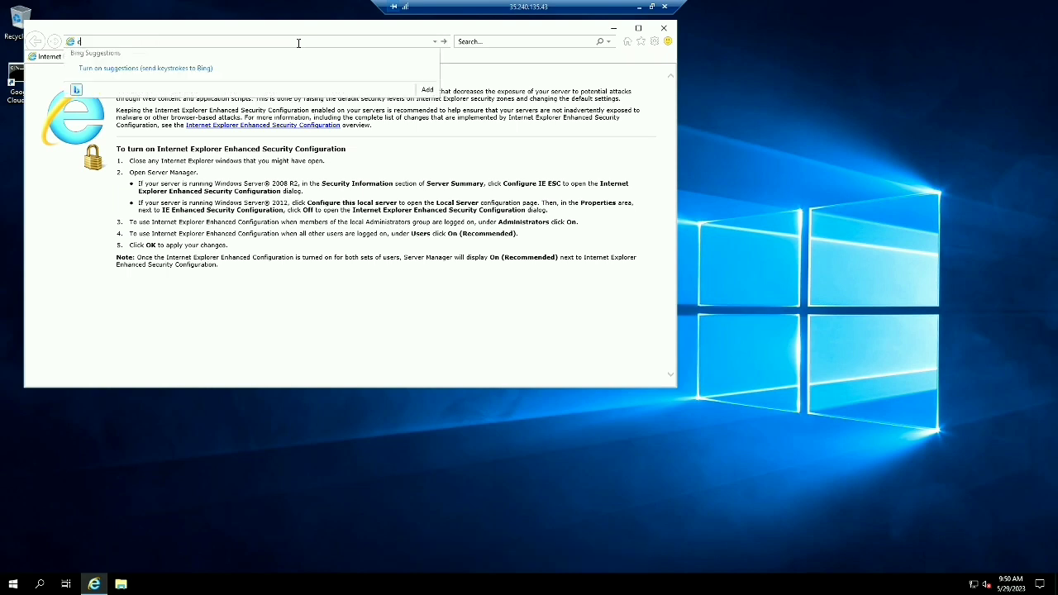
pyautogui.write('hrome')
pyautogui.press('Return')
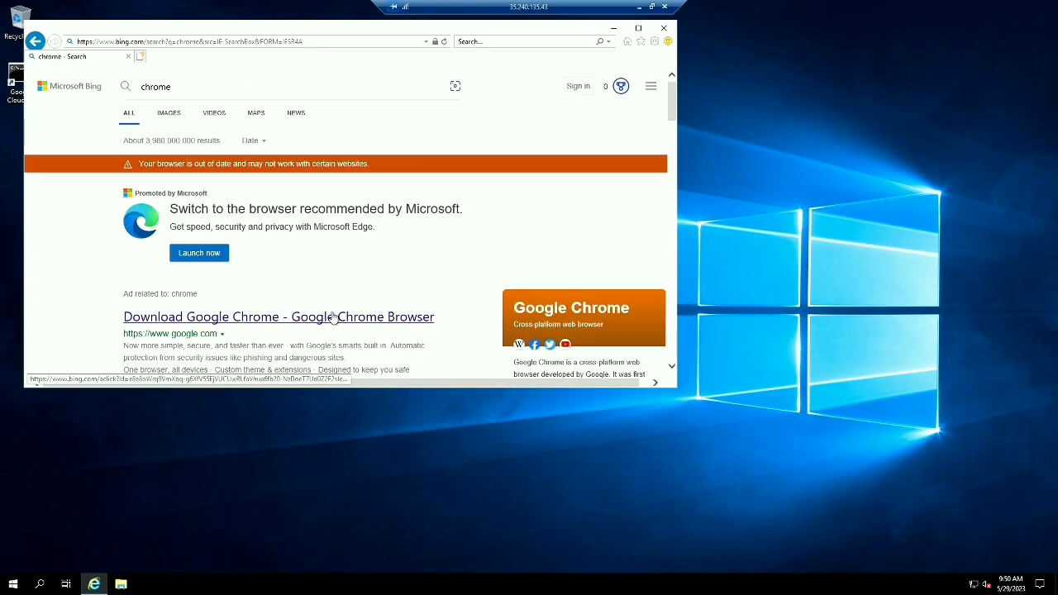
# Download and run the Chrome installer from the Download Chrome result, allowing Google Update Setup
pyautogui.click(332, 314)
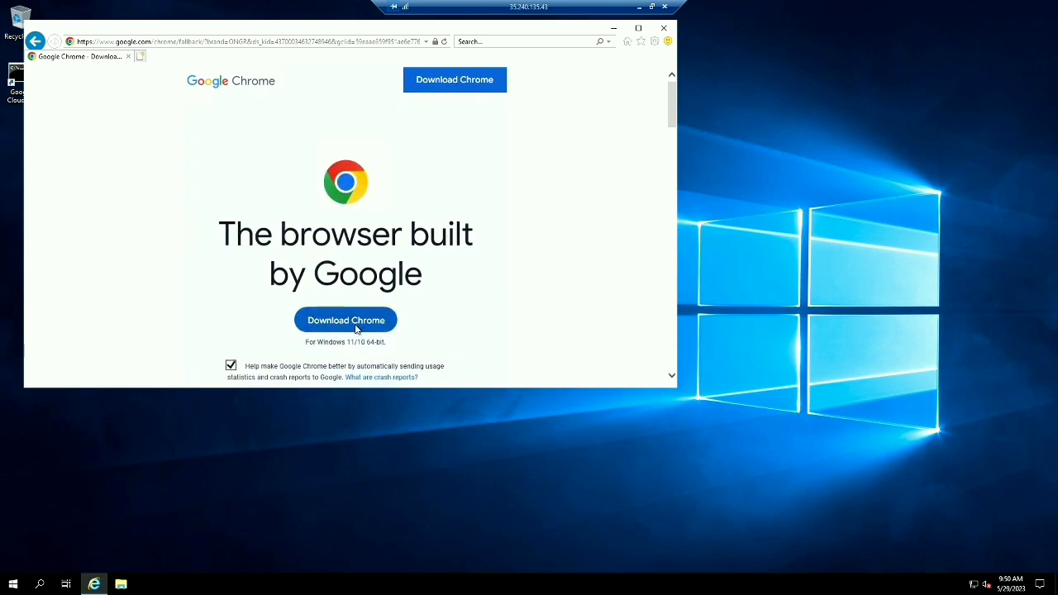
pyautogui.click(356, 330)
pyautogui.click(489, 375)
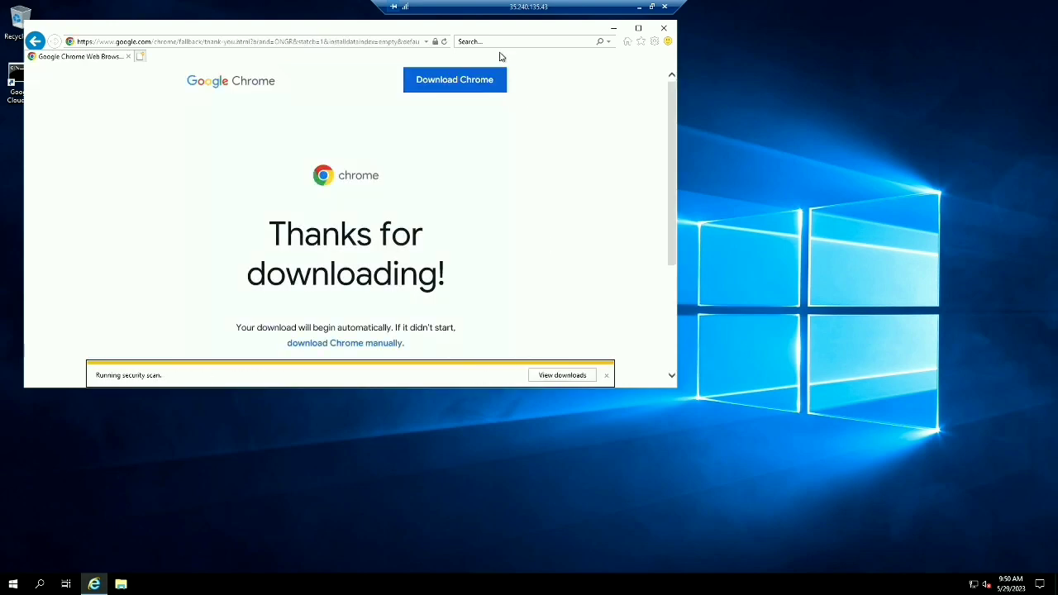
pyautogui.click(664, 31)
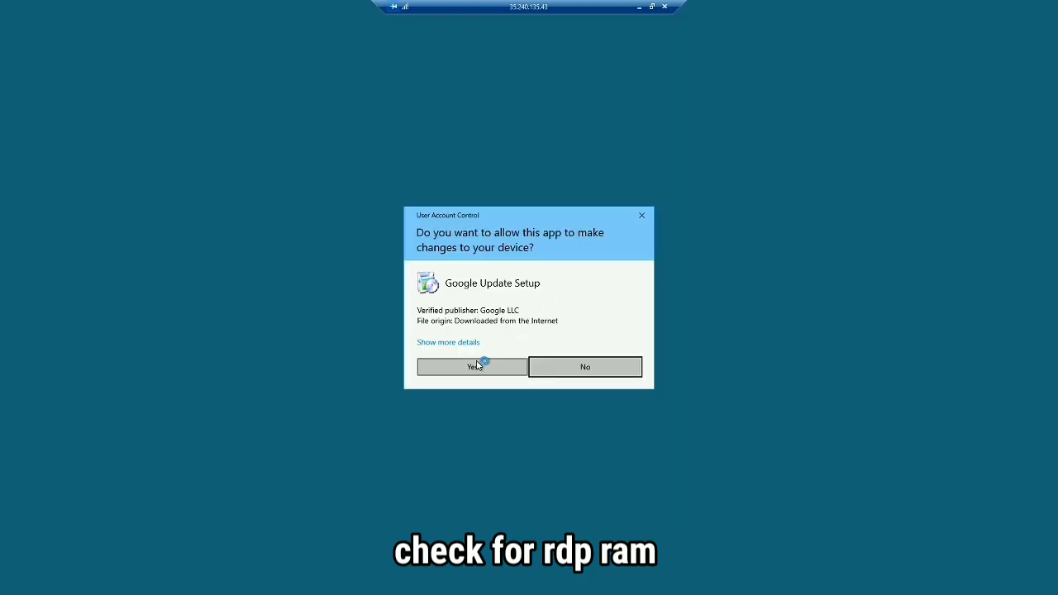
pyautogui.click(477, 365)
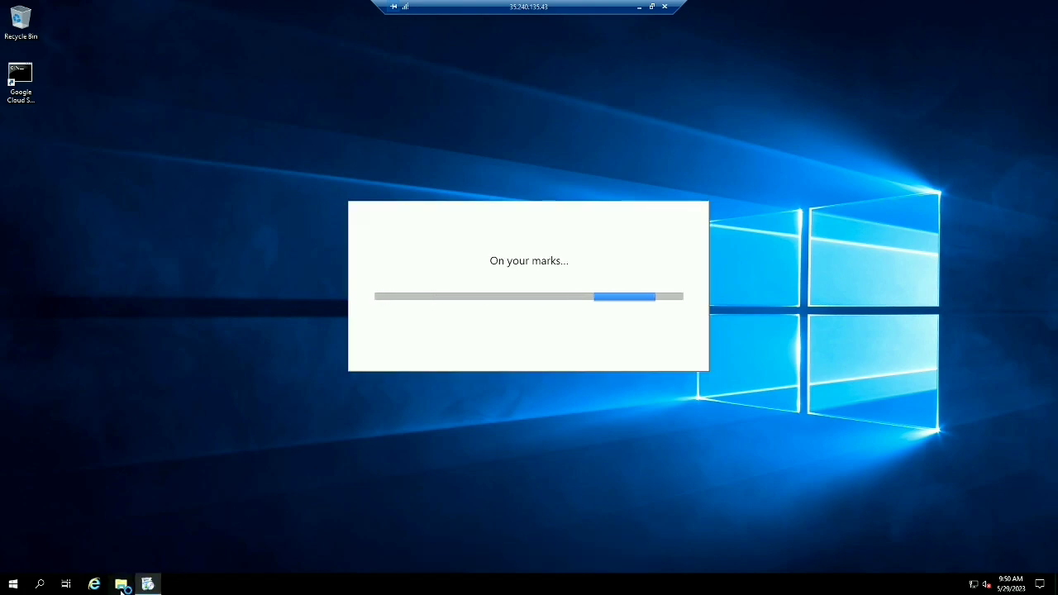
pyautogui.click(121, 586)
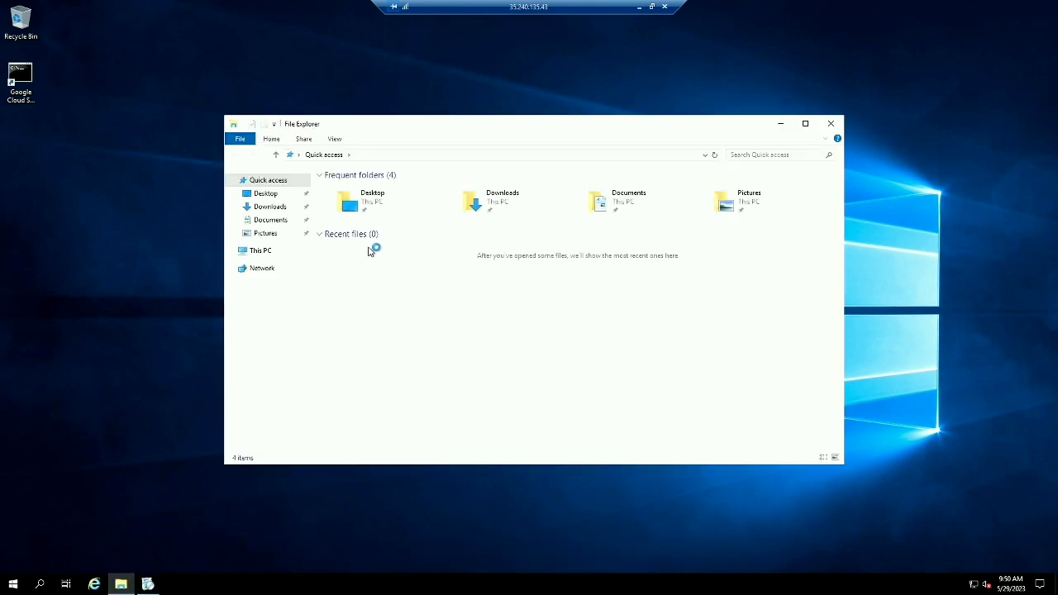
pyautogui.click(264, 251)
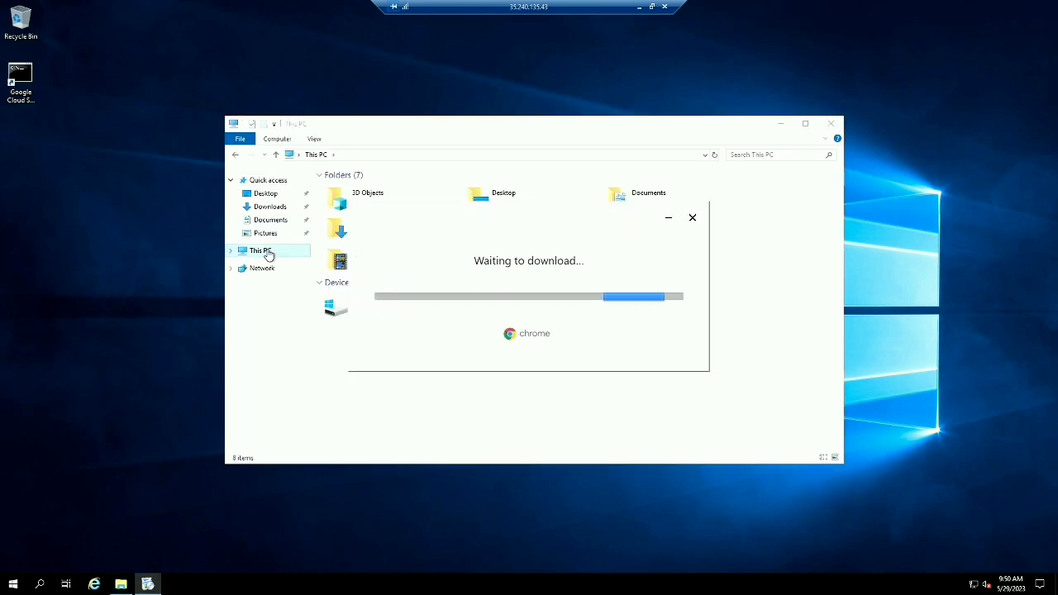
pyautogui.click(269, 255)
pyautogui.rightClick(269, 255)
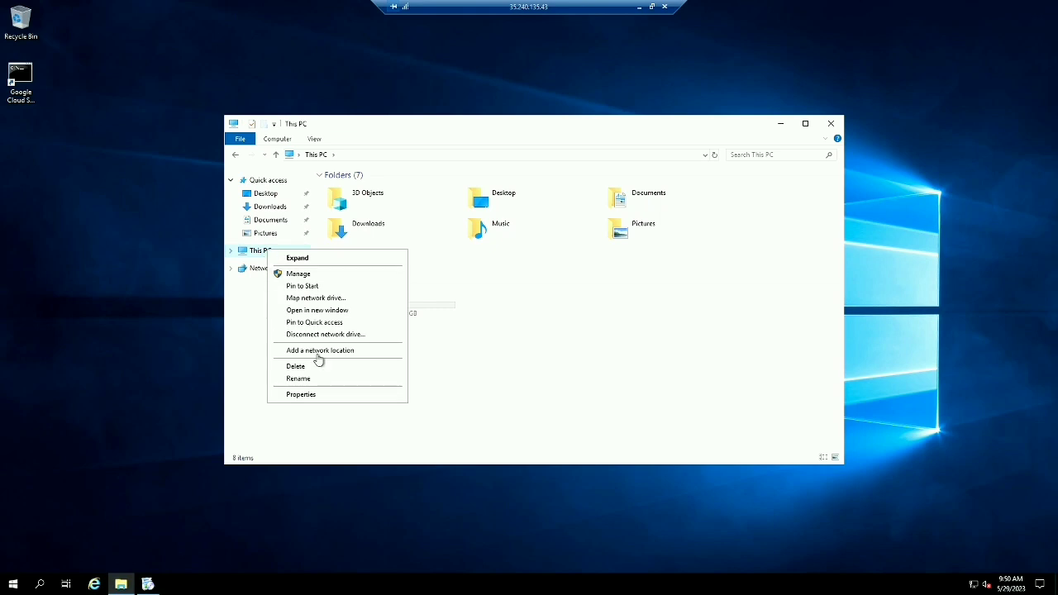
pyautogui.click(306, 396)
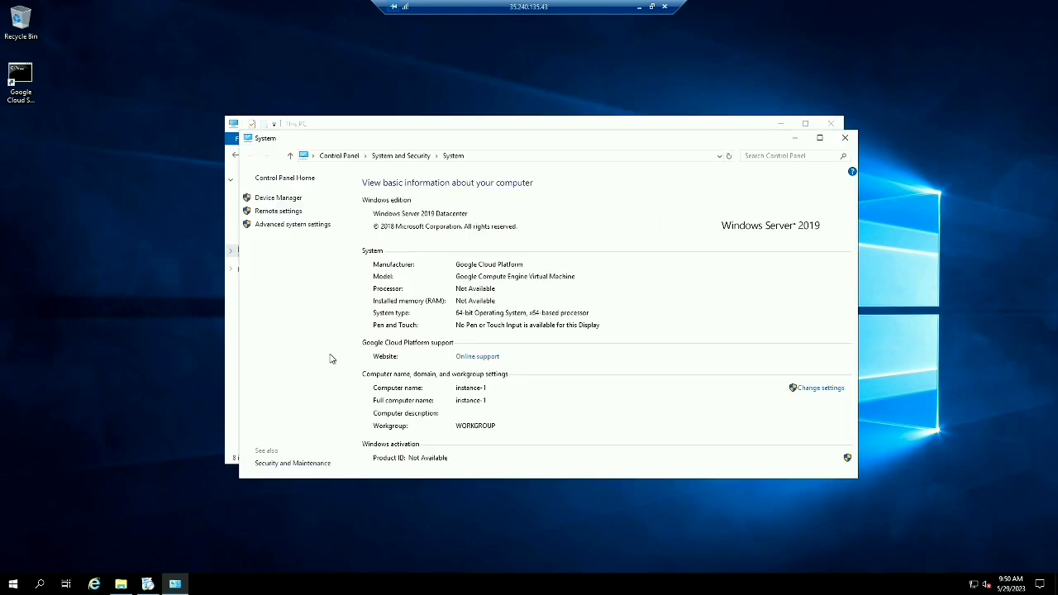
pyautogui.click(821, 140)
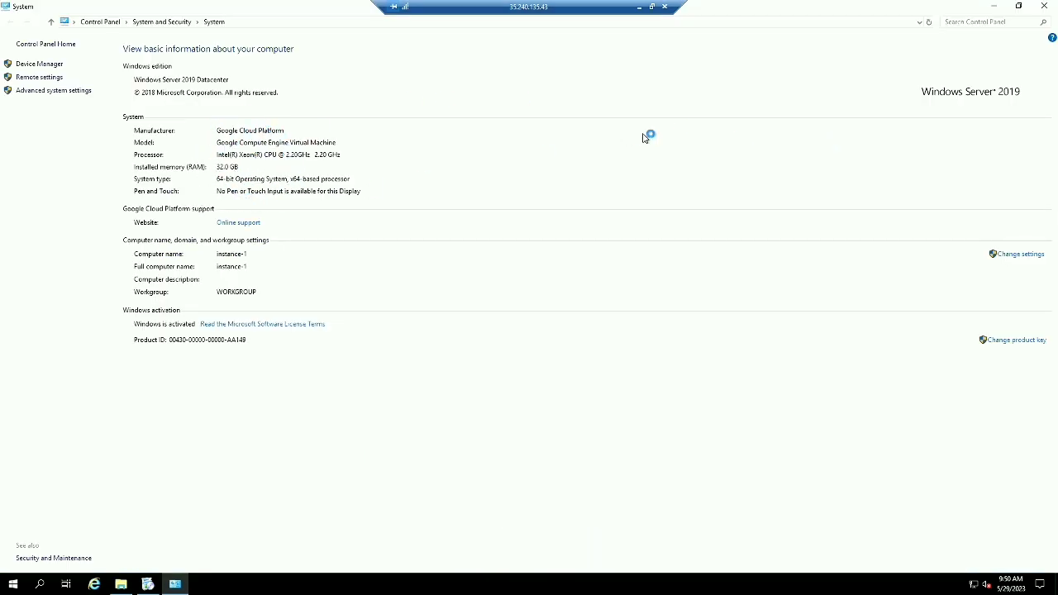
pyautogui.click(1043, 7)
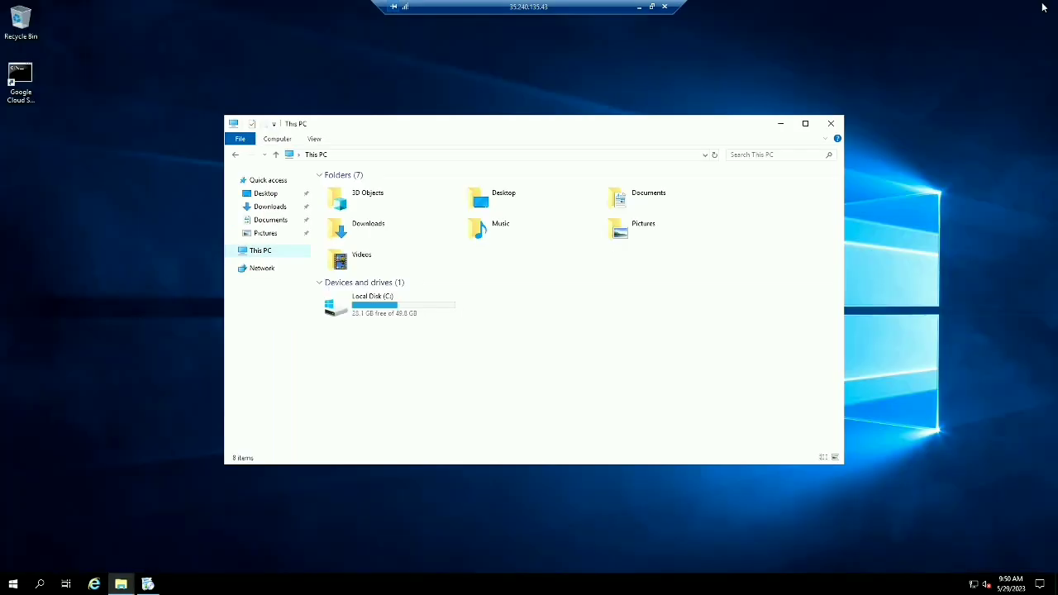
pyautogui.click(829, 124)
pyautogui.rightClick(503, 99)
pyautogui.rightClick(525, 129)
# Decline Chrome sign-in and search Google for 'speed test', scanning the results
pyautogui.click(553, 162)
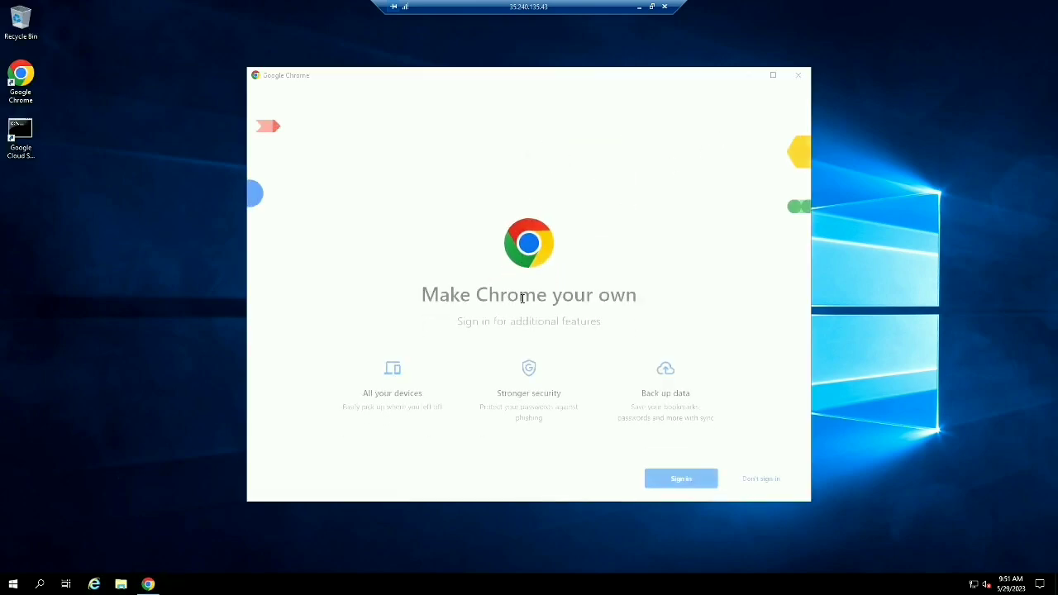
pyautogui.click(748, 483)
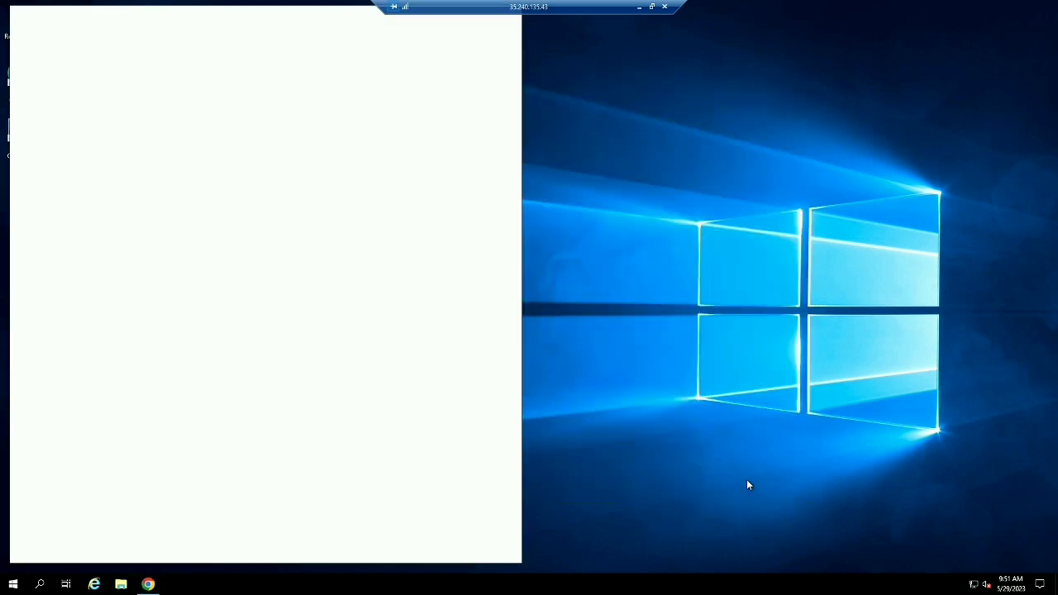
pyautogui.click(241, 38)
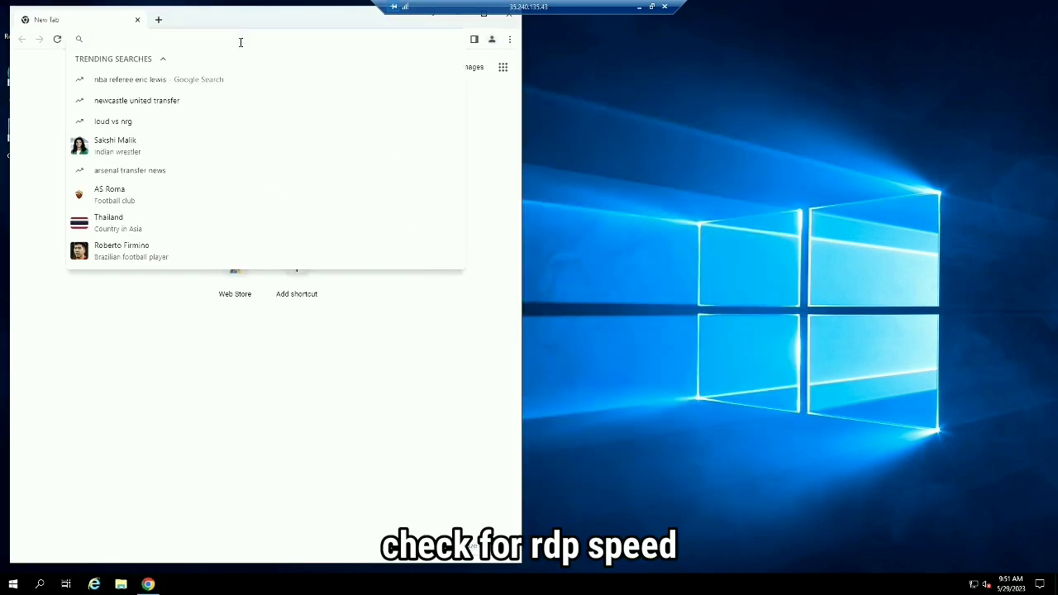
pyautogui.write('spe')
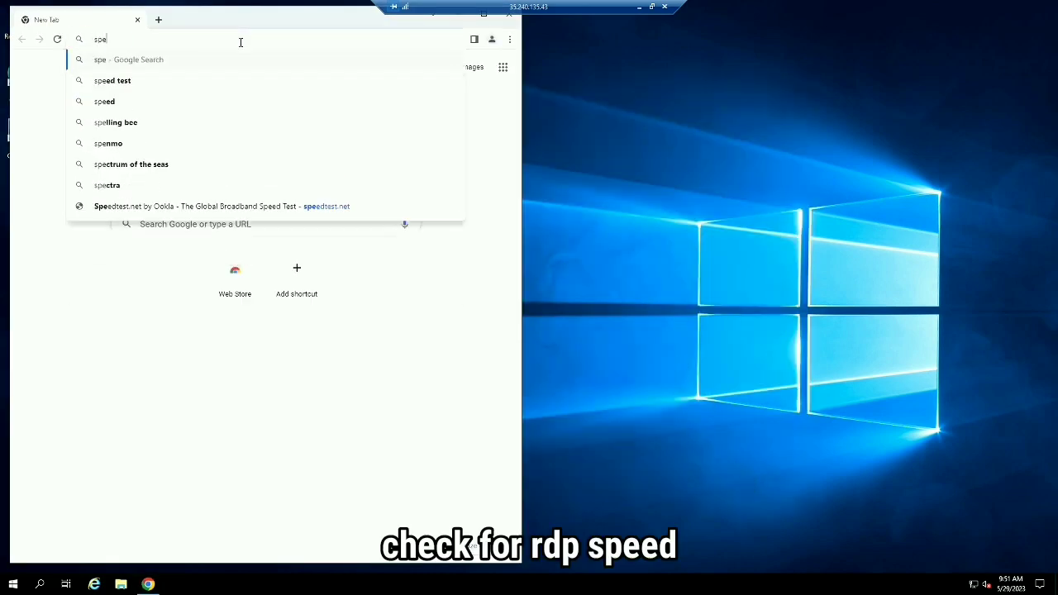
pyautogui.write('ed ')
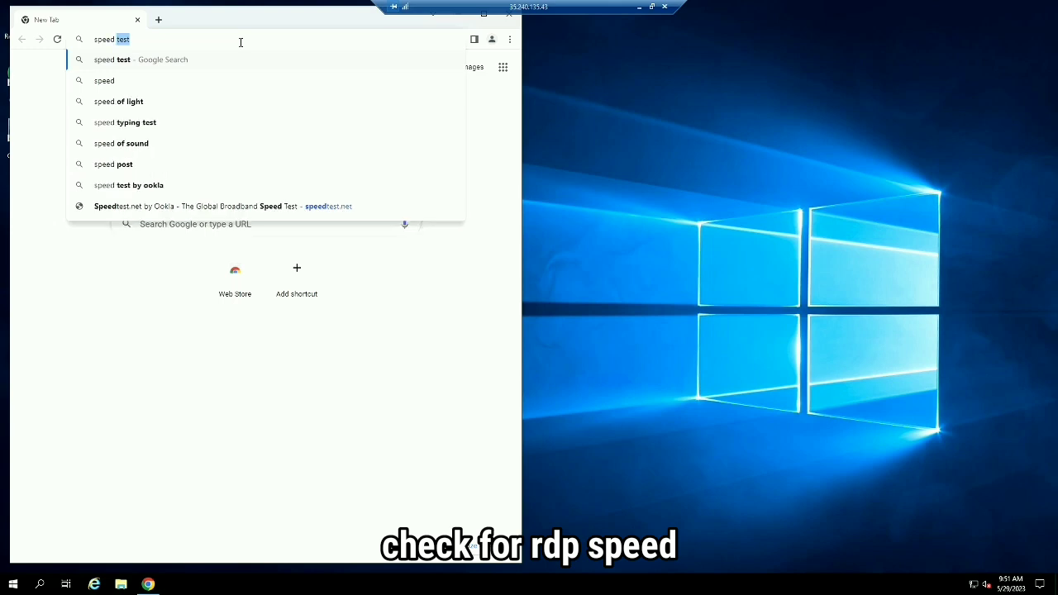
pyautogui.write('test')
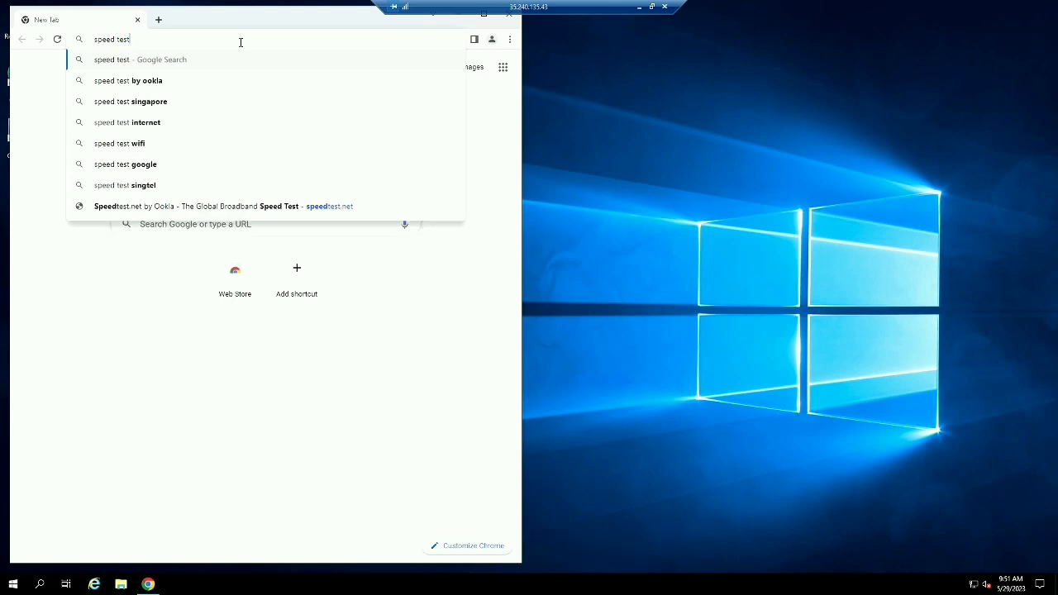
pyautogui.press('Return')
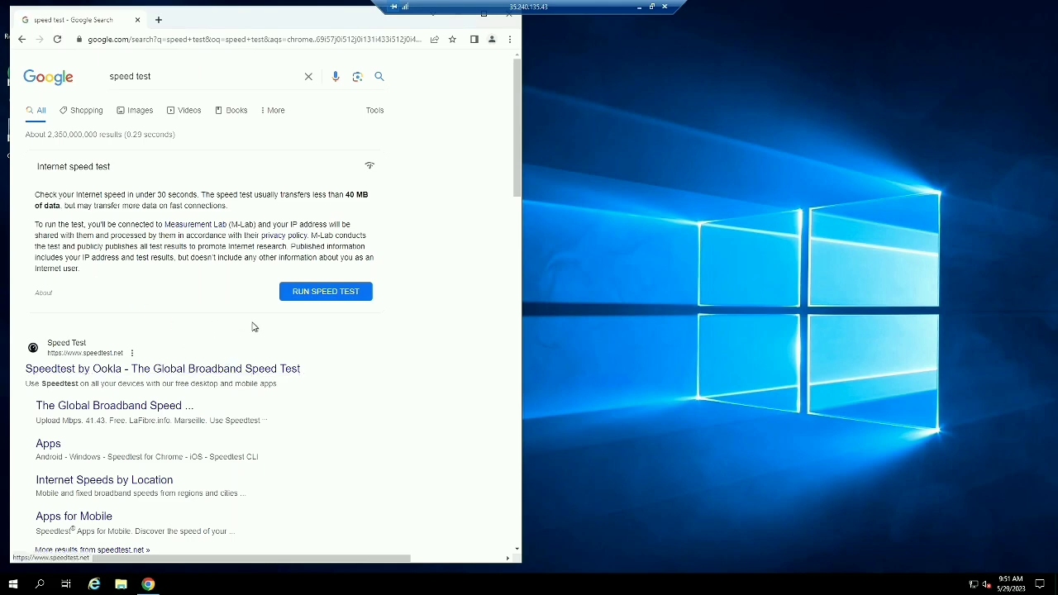
pyautogui.scroll(-3, 256, 339)
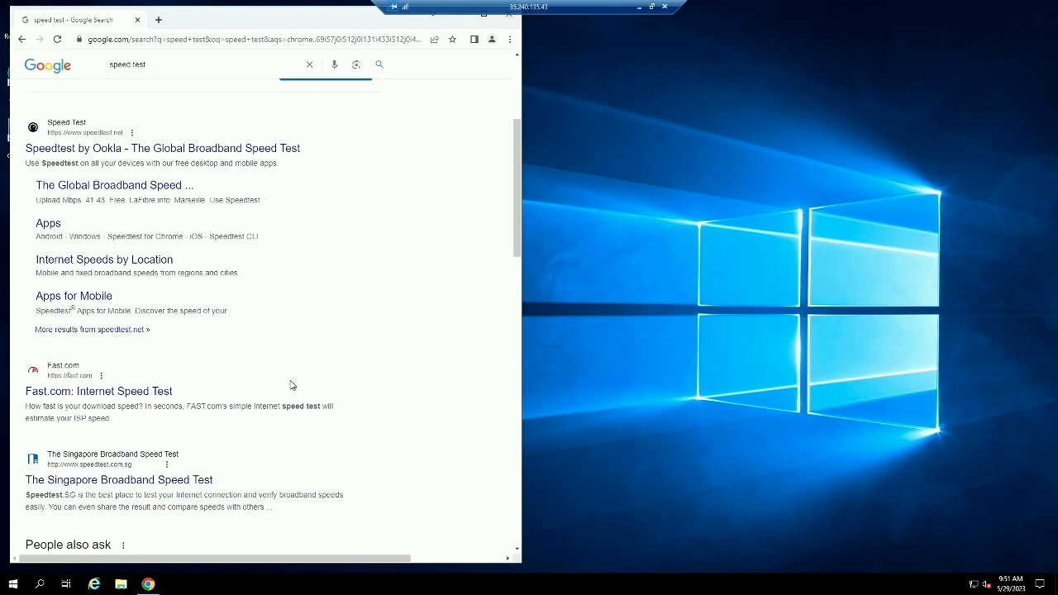
pyautogui.scroll(3, 291, 385)
# Start a Speedtest by Ookla run from the remote server with Chrome maximized
pyautogui.click(152, 372)
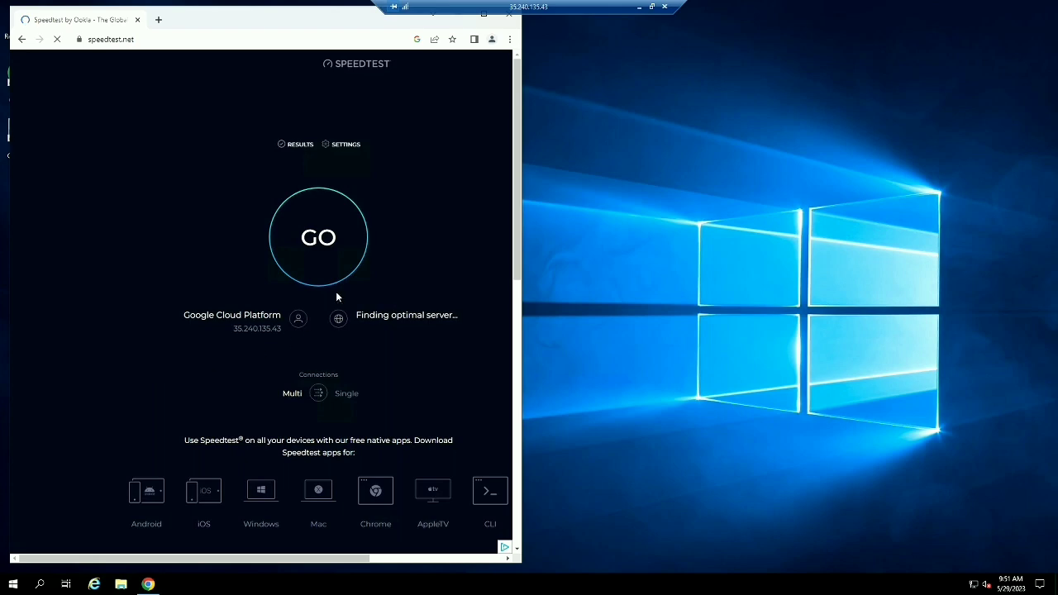
pyautogui.click(324, 261)
pyautogui.click(484, 15)
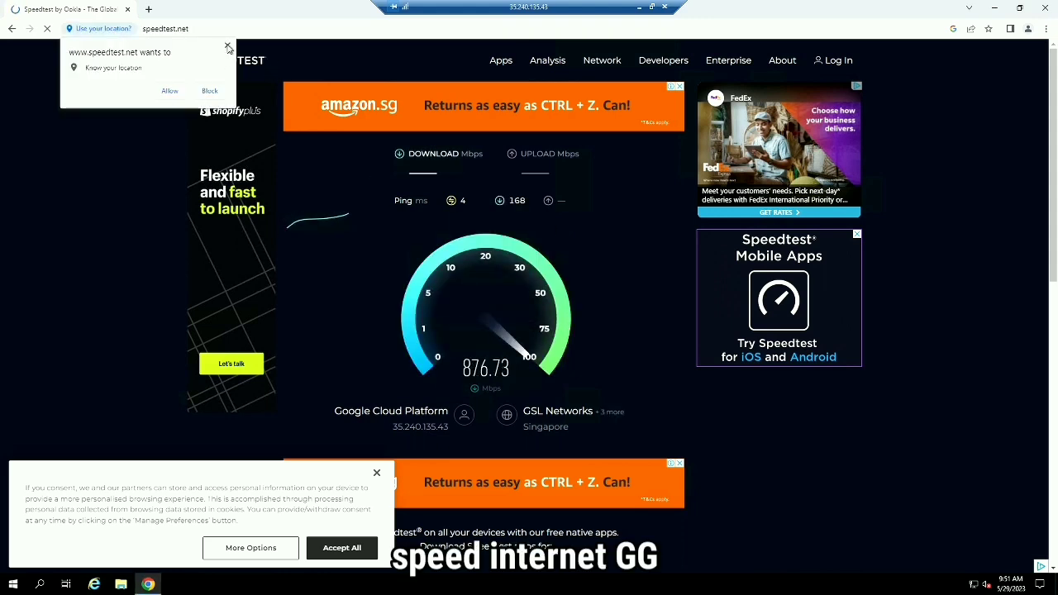
# Dismiss the location, cookie and Windows app popups to reveal 1097.95 Mbps download, 2326.15 Mbps upload
pyautogui.click(228, 46)
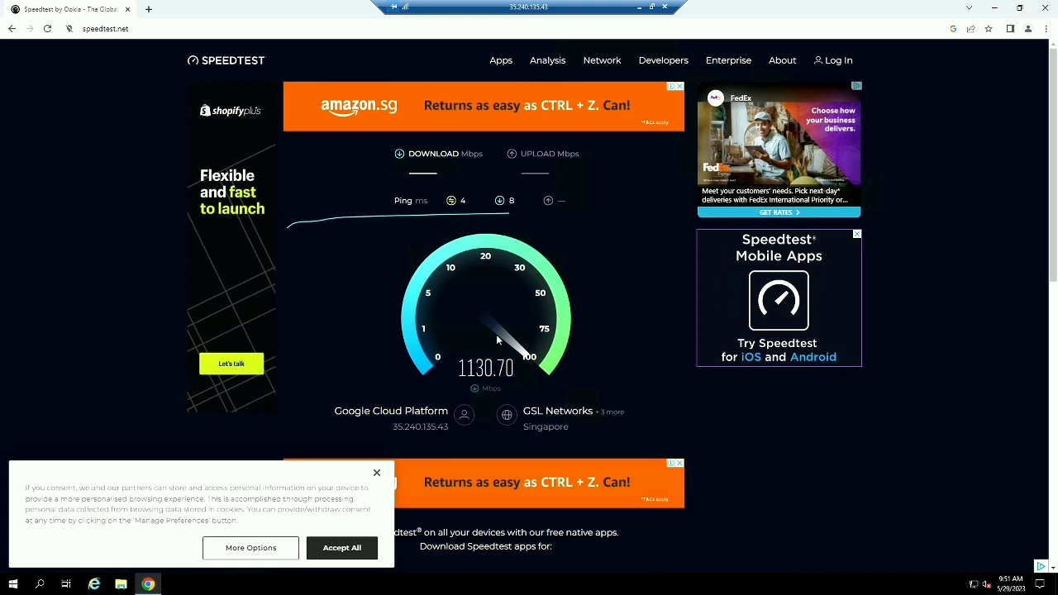
pyautogui.click(376, 477)
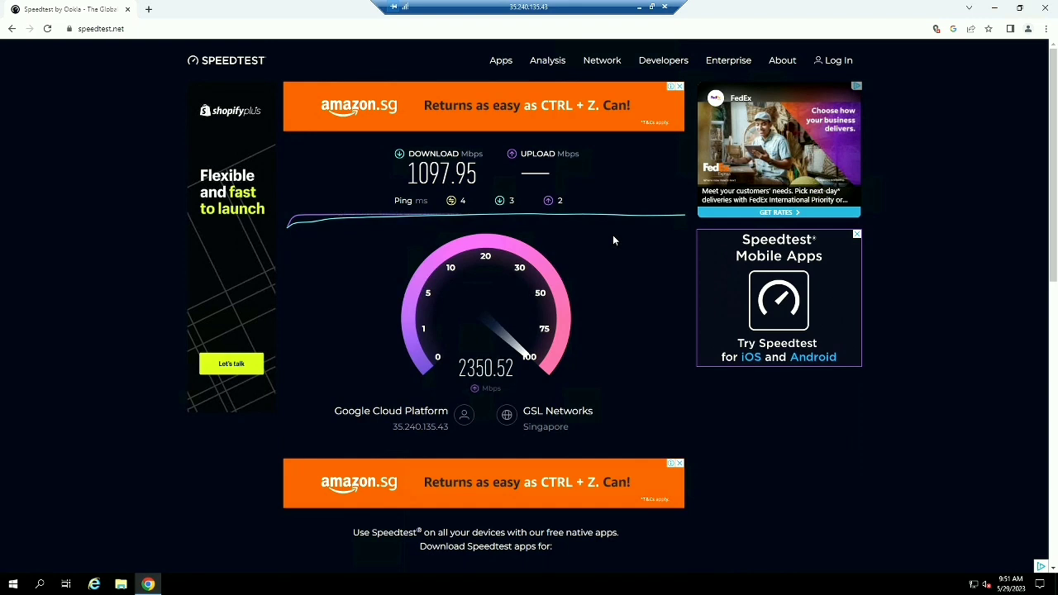
pyautogui.moveTo(411, 180); pyautogui.dragTo(478, 174)
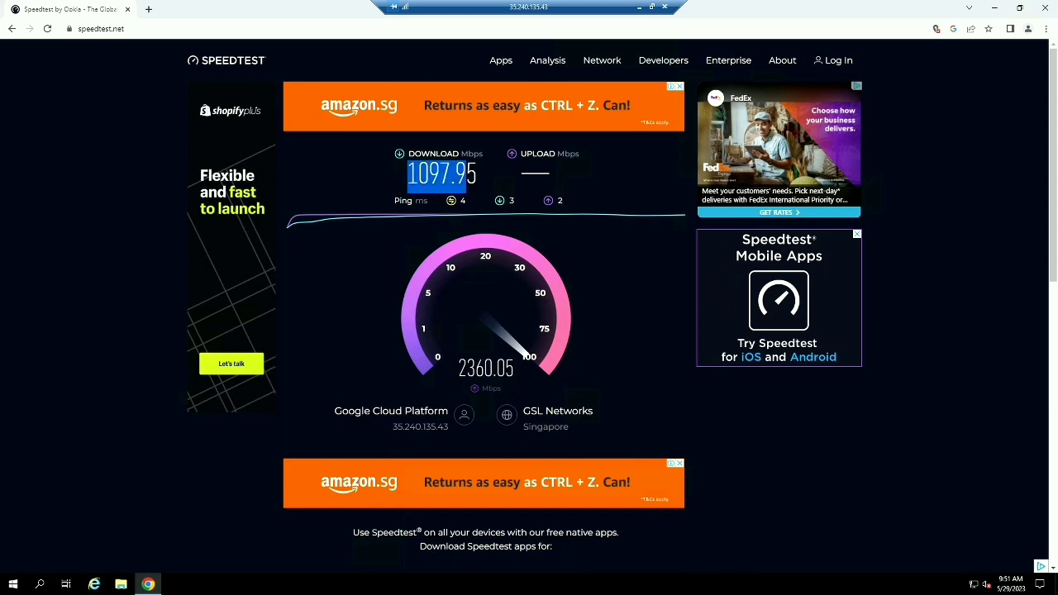
pyautogui.click(491, 176)
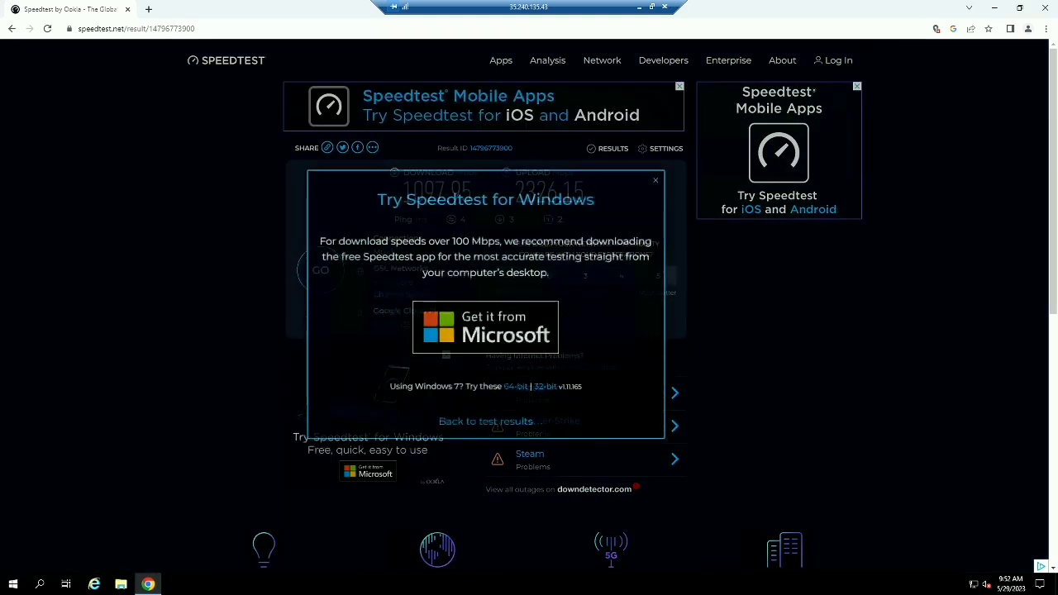
pyautogui.click(656, 181)
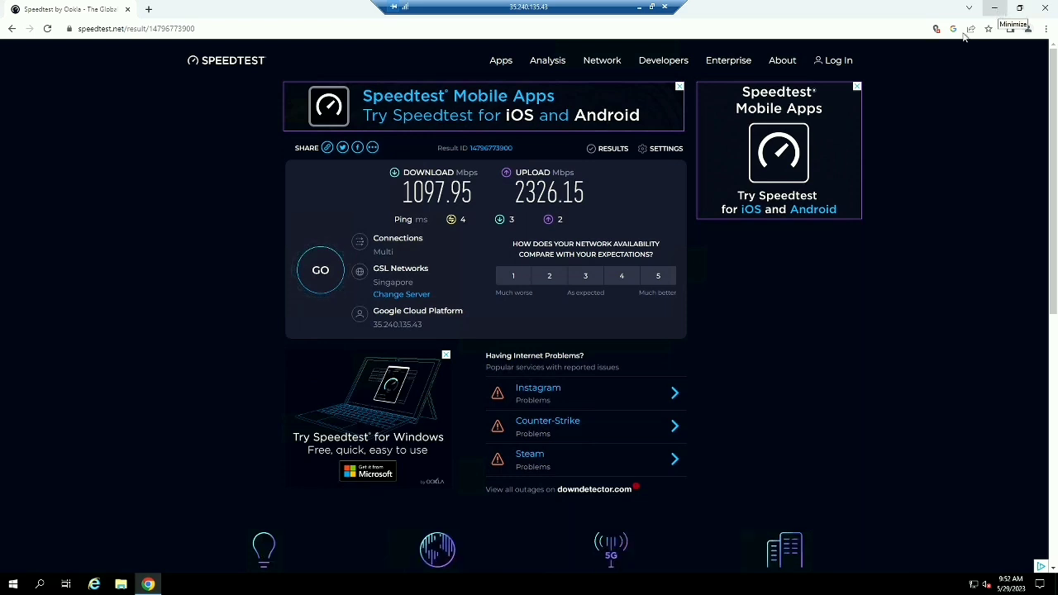
# Search 'my ip' from the Chrome address bar to see the server's public IP
pyautogui.click(159, 25)
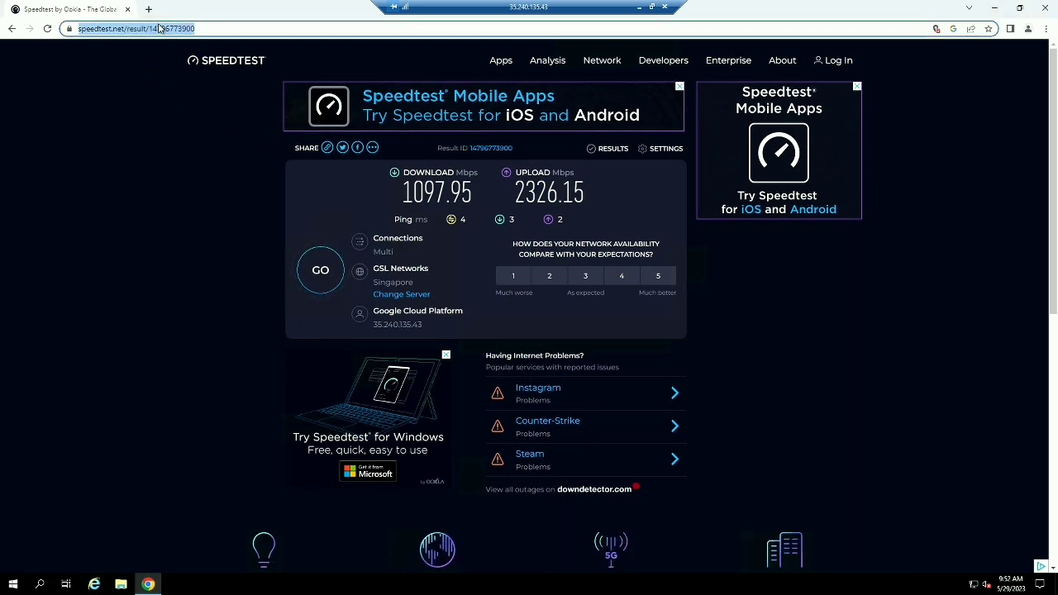
pyautogui.write('my')
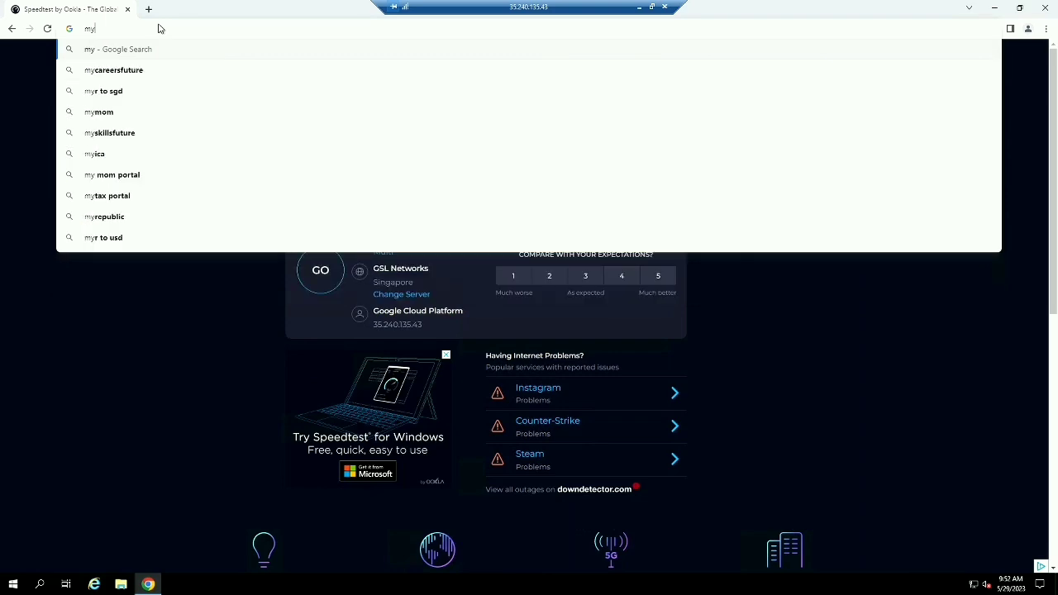
pyautogui.click(129, 68)
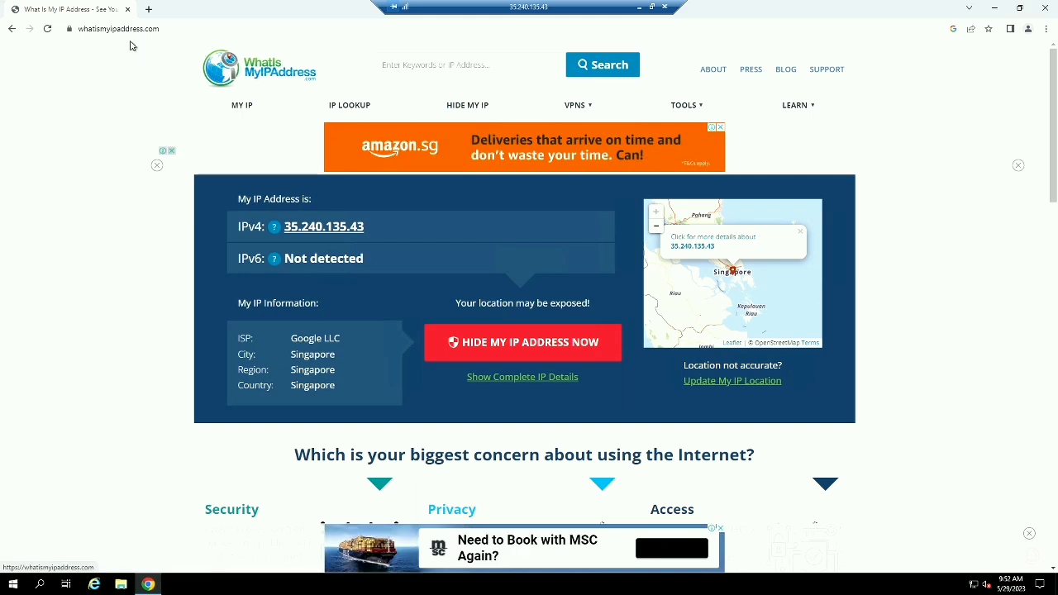
# Open whoer.net to confirm the Google Cloud Singapore IP, then dismiss its anonymizer banner
pyautogui.click(162, 28)
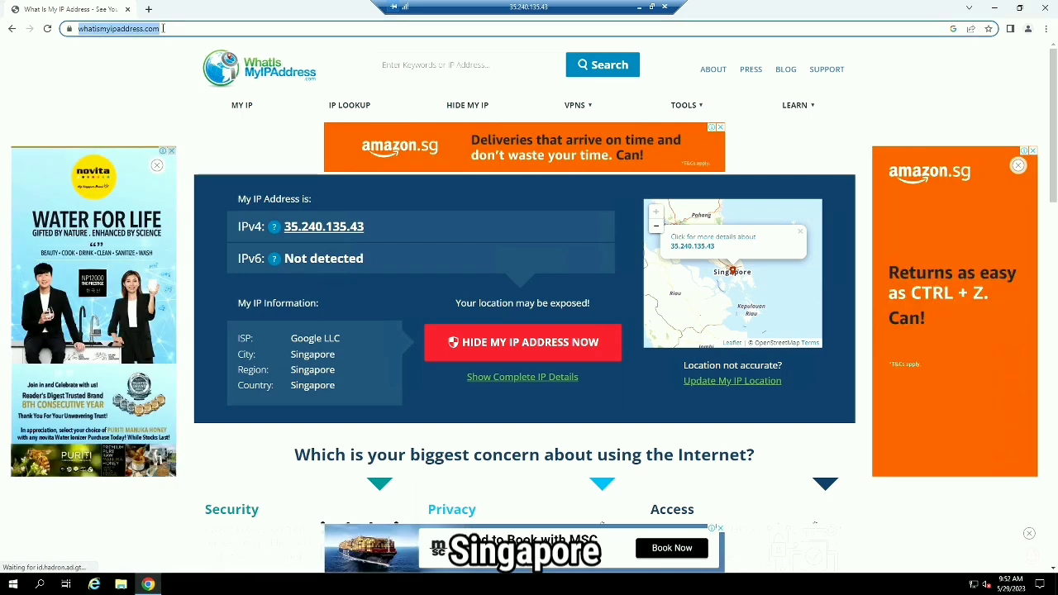
pyautogui.write('who')
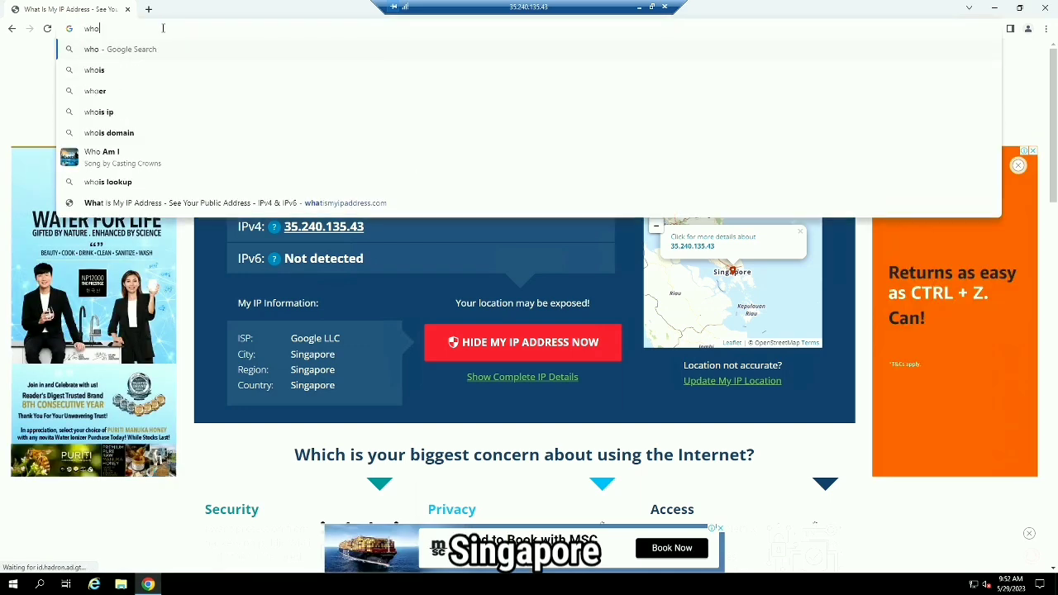
pyautogui.write('er.')
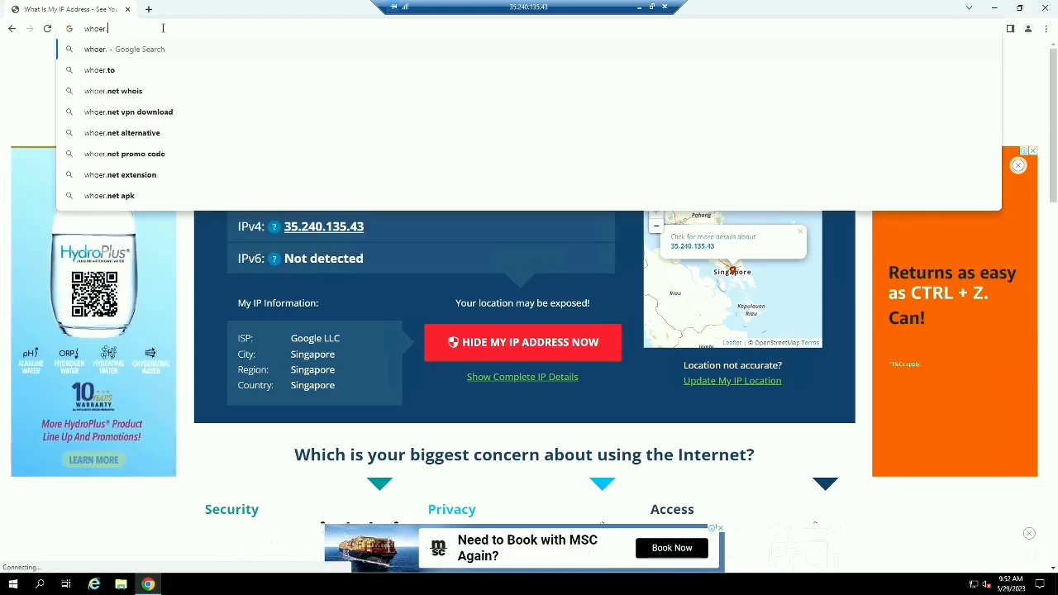
pyautogui.write('nrt')
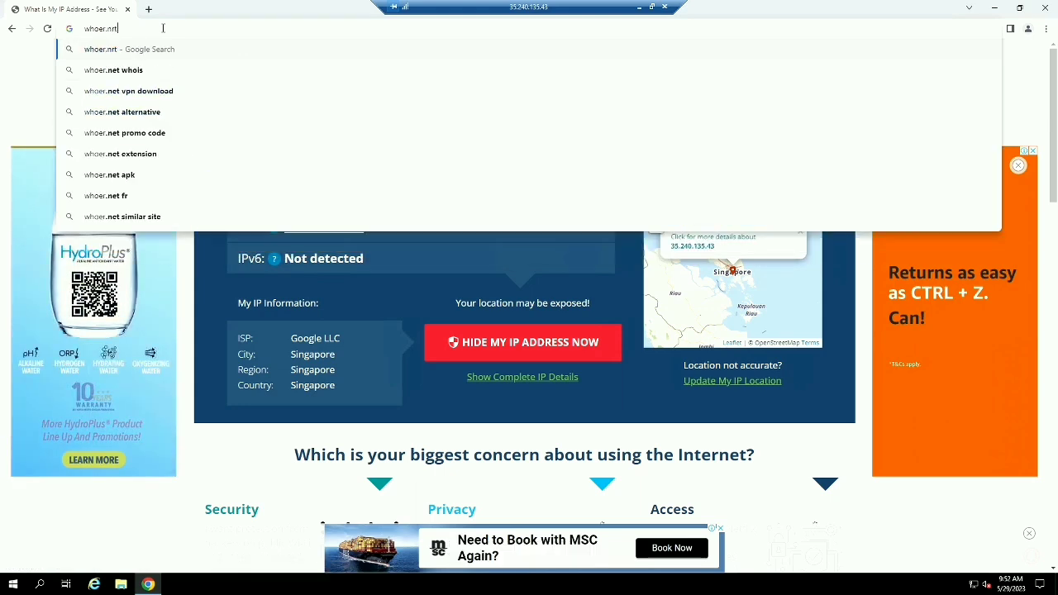
pyautogui.press('BackSpace')
pyautogui.press('BackSpace')
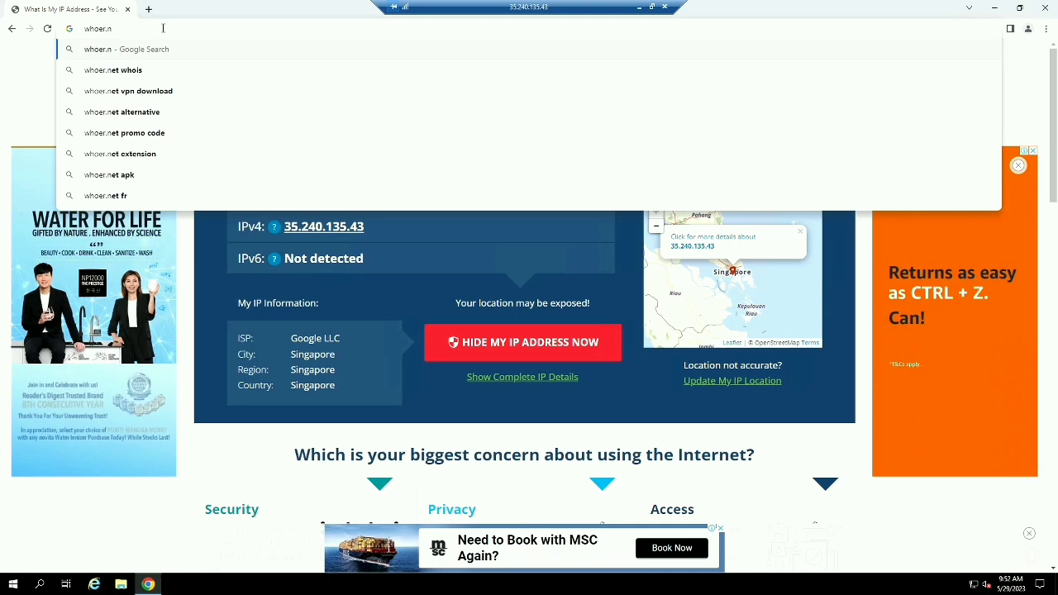
pyautogui.write('et')
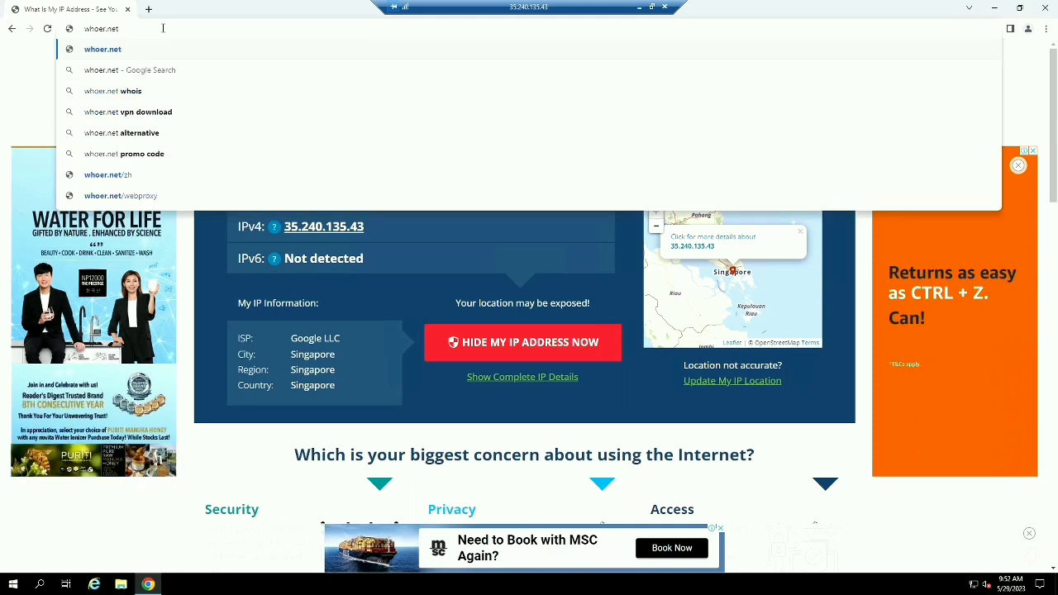
pyautogui.press('Return')
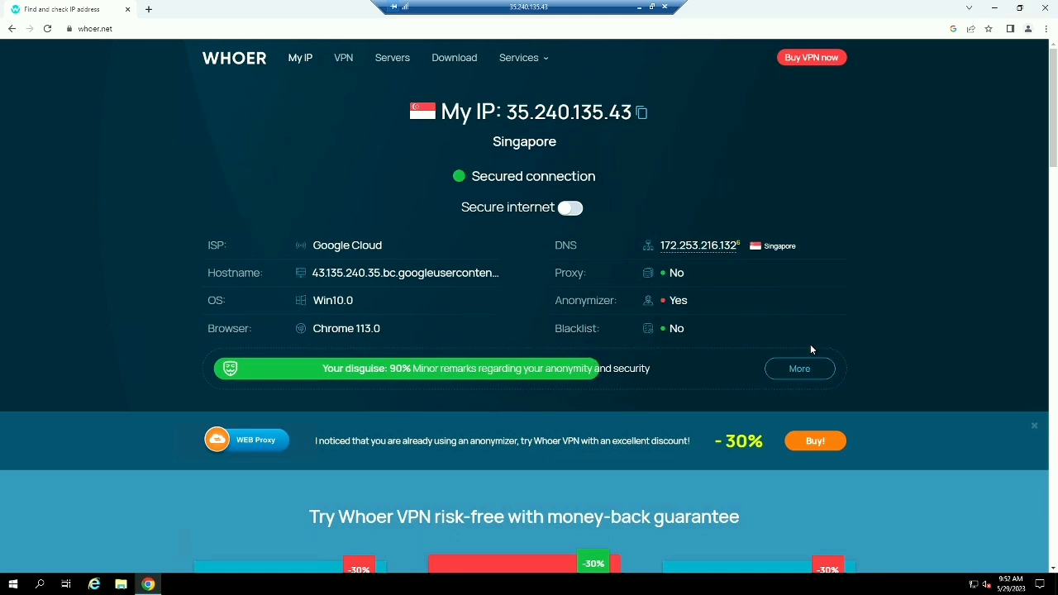
pyautogui.click(1034, 430)
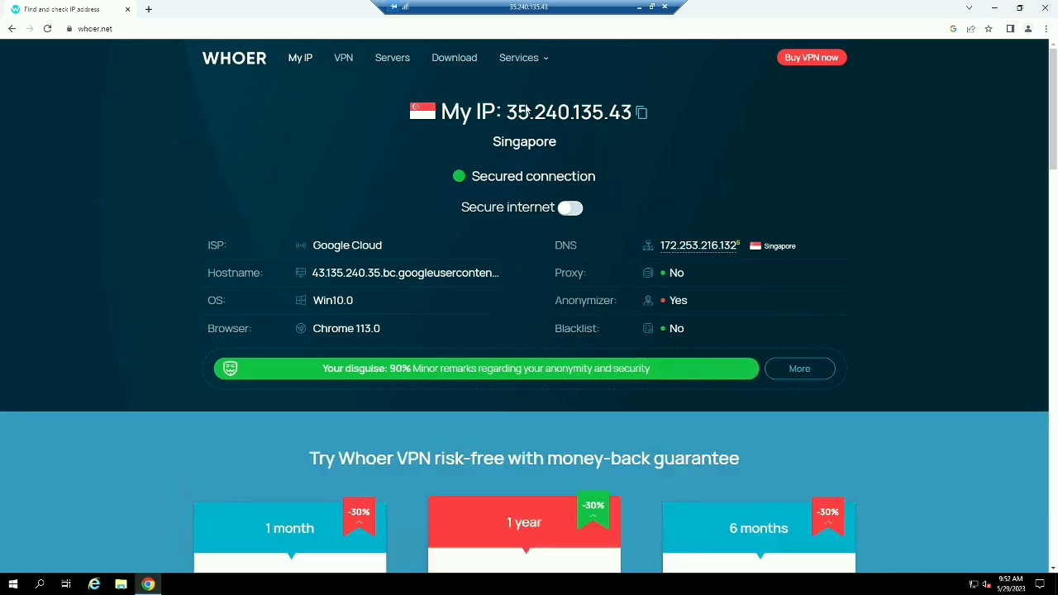
# Close Chrome on the remote server and refresh the remote desktop several times
pyautogui.click(1045, 8)
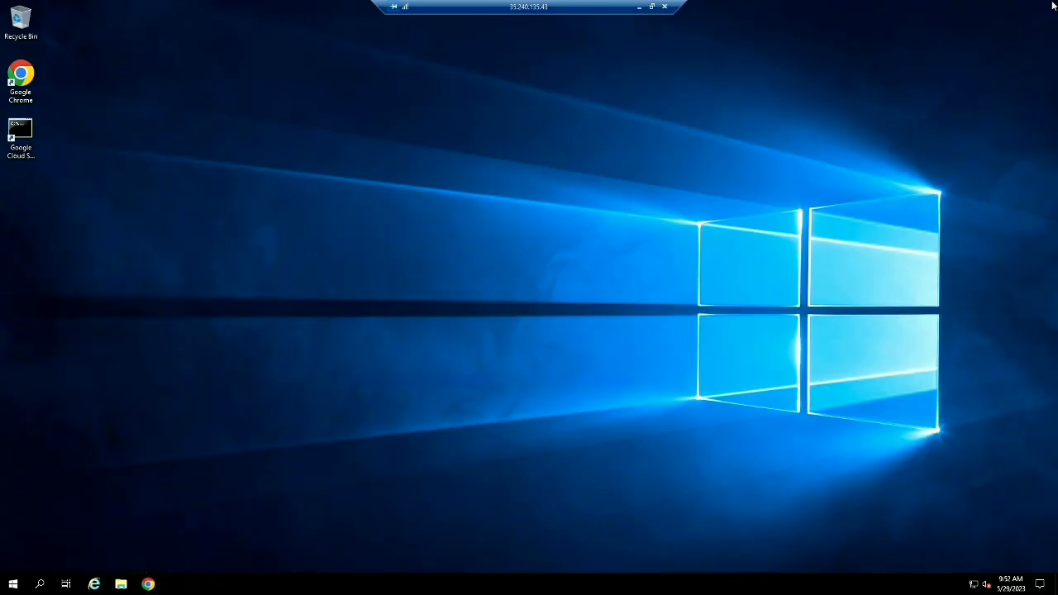
pyautogui.rightClick(617, 196)
pyautogui.click(644, 229)
pyautogui.rightClick(643, 226)
pyautogui.click(674, 262)
pyautogui.rightClick(676, 263)
pyautogui.click(698, 295)
pyautogui.rightClick(699, 291)
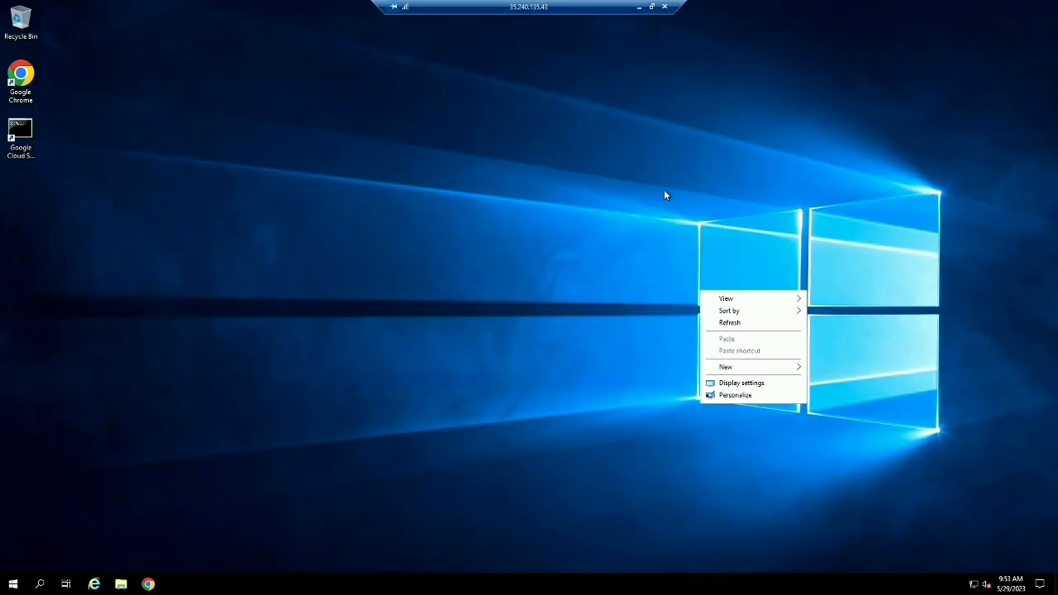
pyautogui.rightClick(652, 105)
pyautogui.click(676, 137)
pyautogui.rightClick(676, 136)
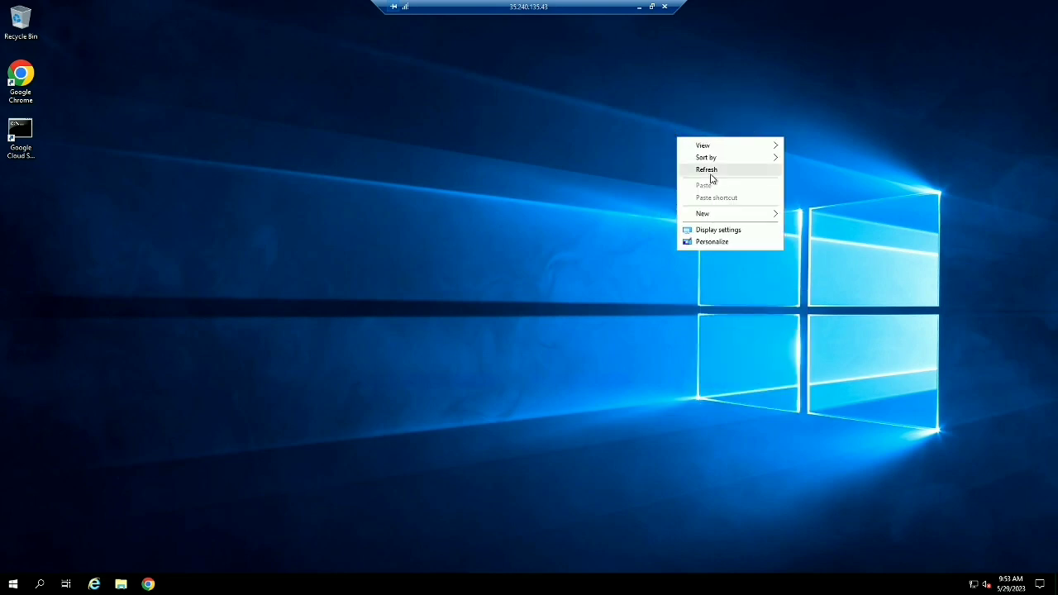
pyautogui.click(700, 167)
pyautogui.rightClick(708, 174)
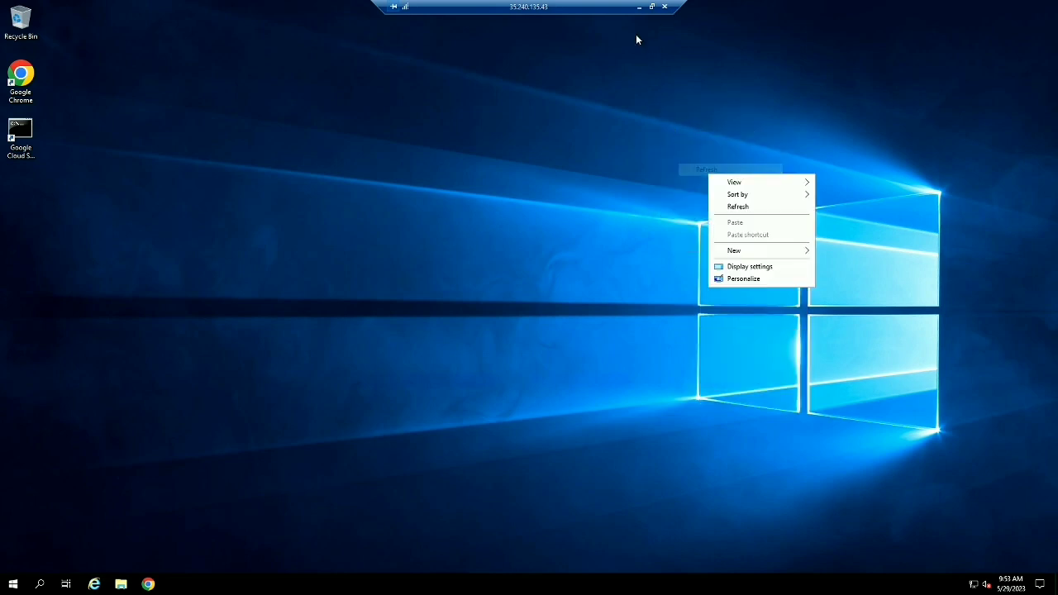
pyautogui.click(734, 207)
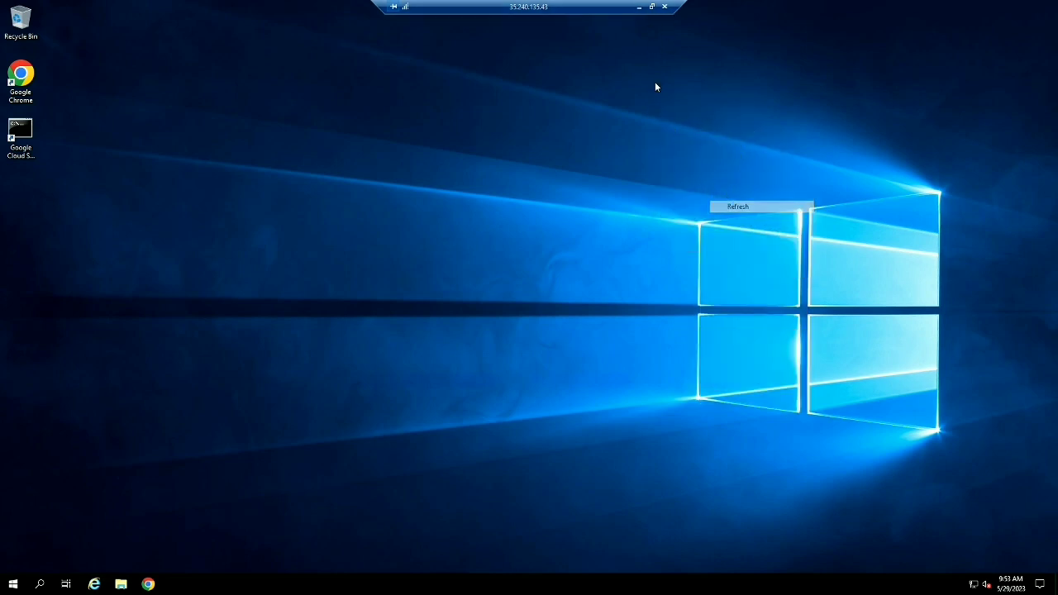
# Restore and minimize the RDP session, minimize the Compute Engine window, close the empty Chrome window
pyautogui.click(651, 9)
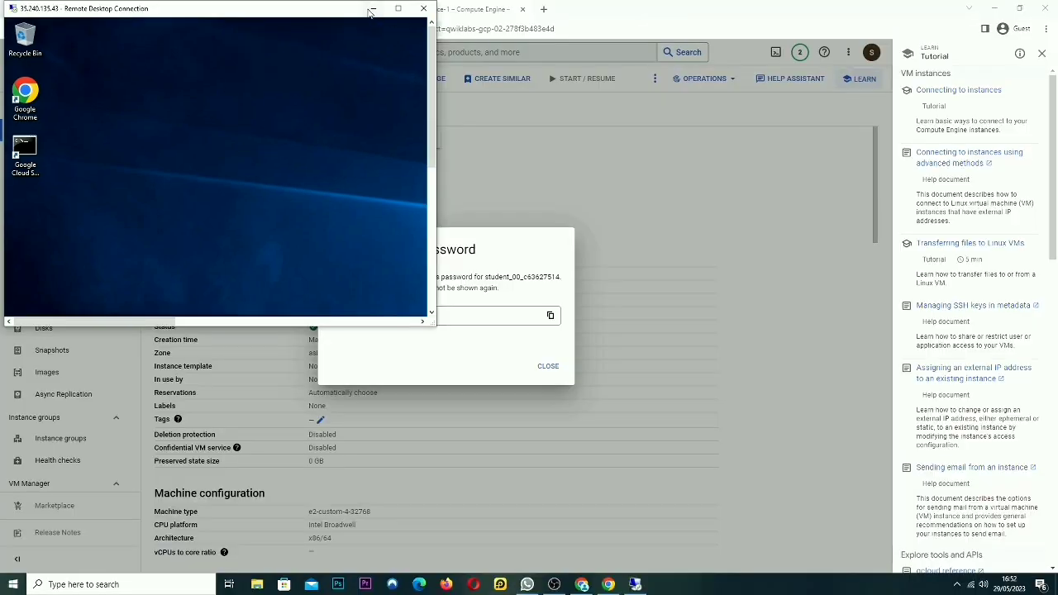
pyautogui.click(372, 10)
pyautogui.click(995, 8)
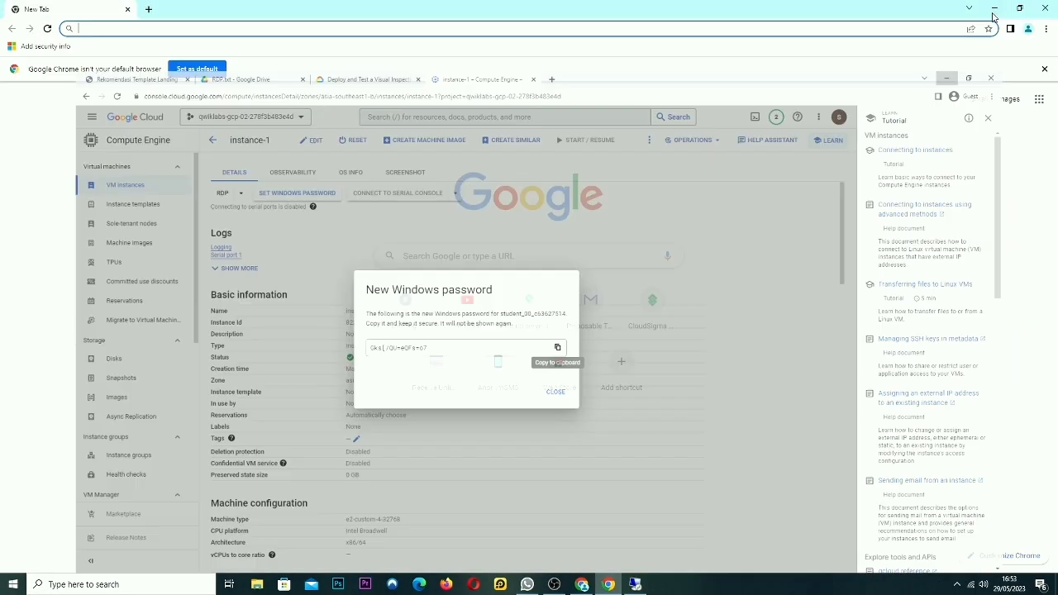
pyautogui.click(1043, 10)
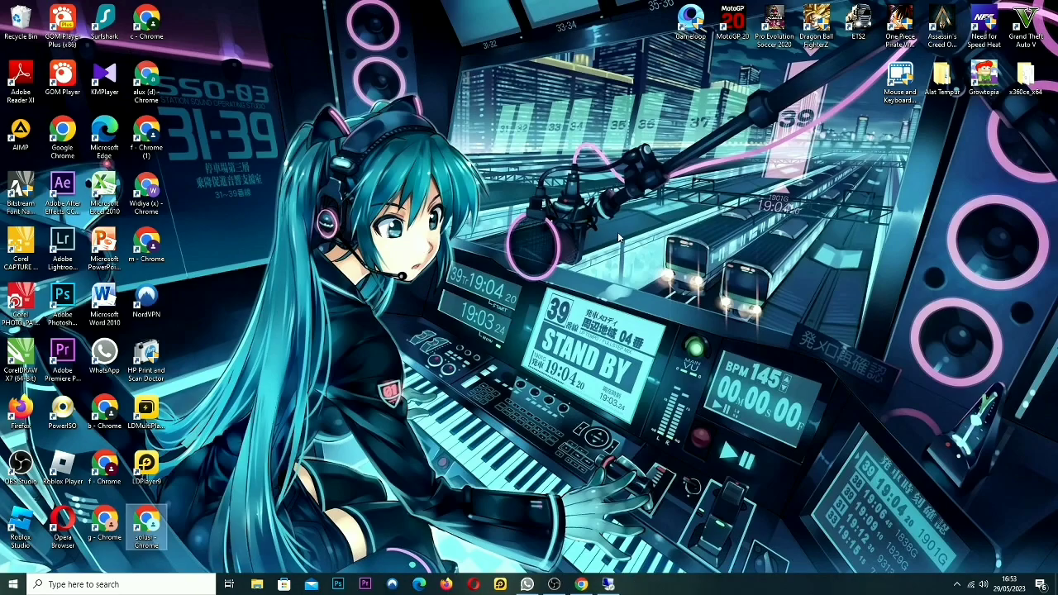
# Refresh the local desktop twice and bring the OBS Studio window to the front
pyautogui.rightClick(618, 238)
pyautogui.click(653, 263)
pyautogui.rightClick(654, 261)
pyautogui.click(673, 294)
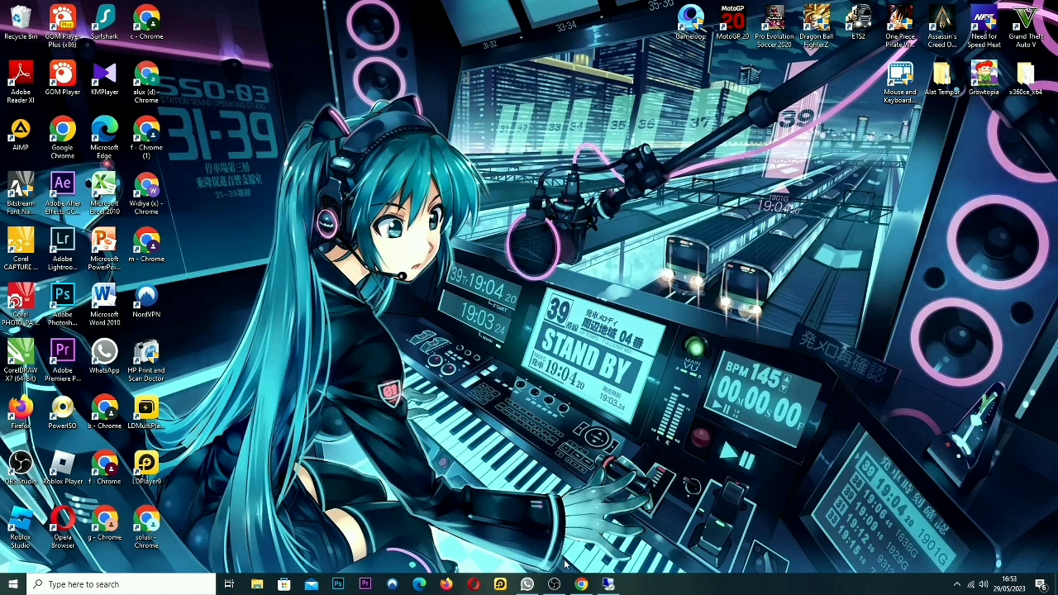
pyautogui.click(554, 584)
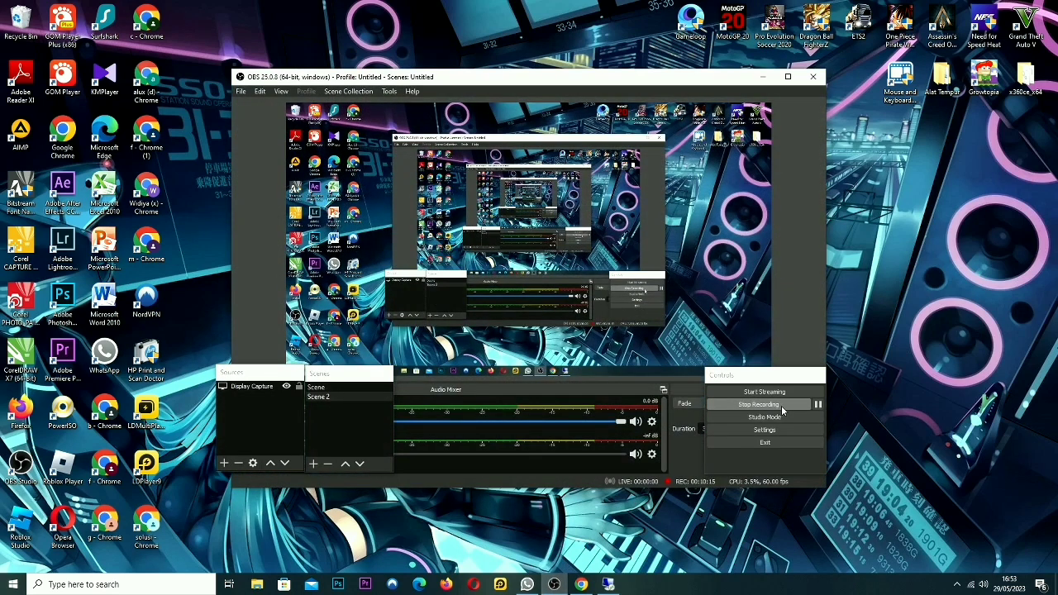